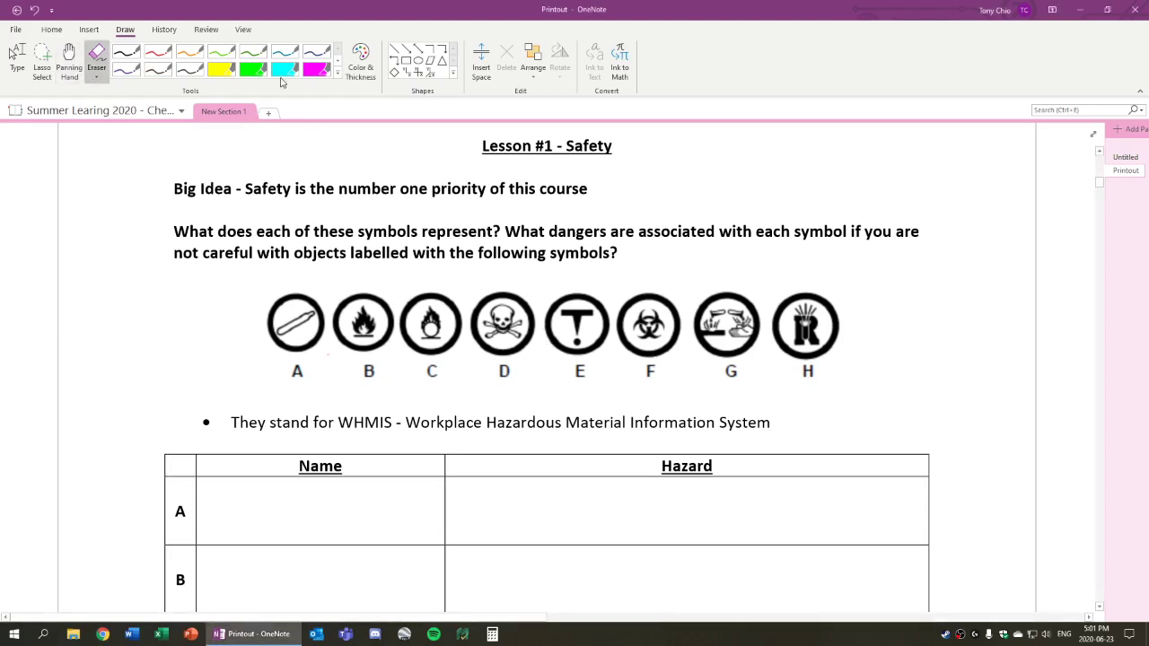
# Step: Highlight the letters Wor, Ha, Ma, Inf and Sys of the WHMIS line in yellow
pyautogui.click(224, 74)
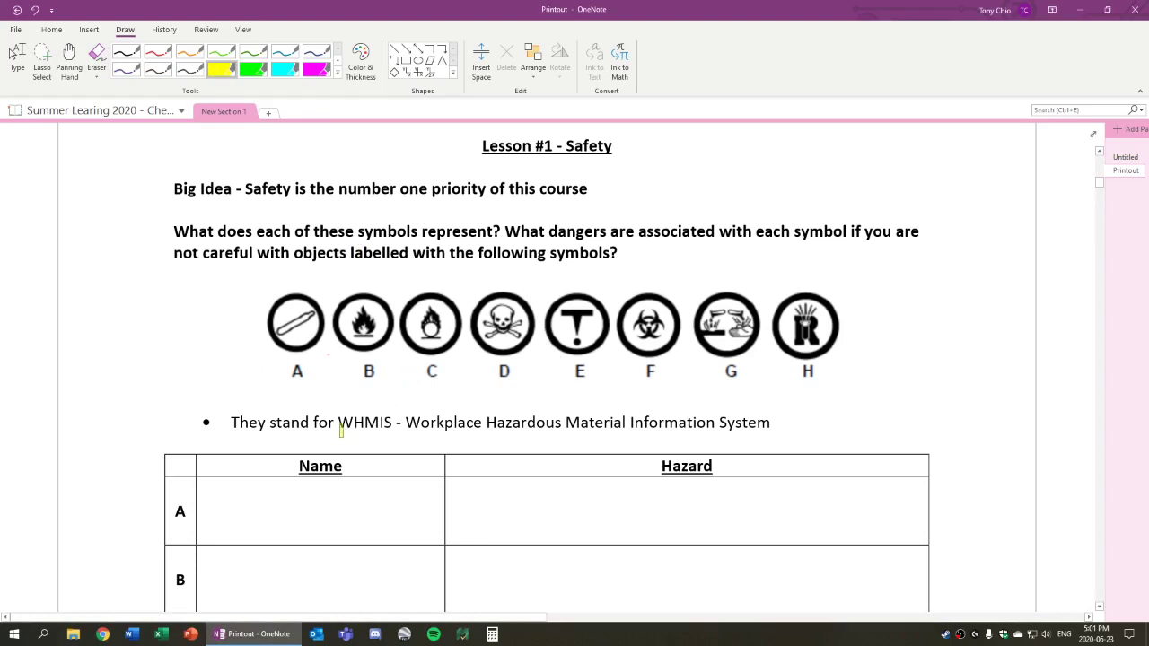
pyautogui.moveTo(406, 422); pyautogui.dragTo(742, 422)
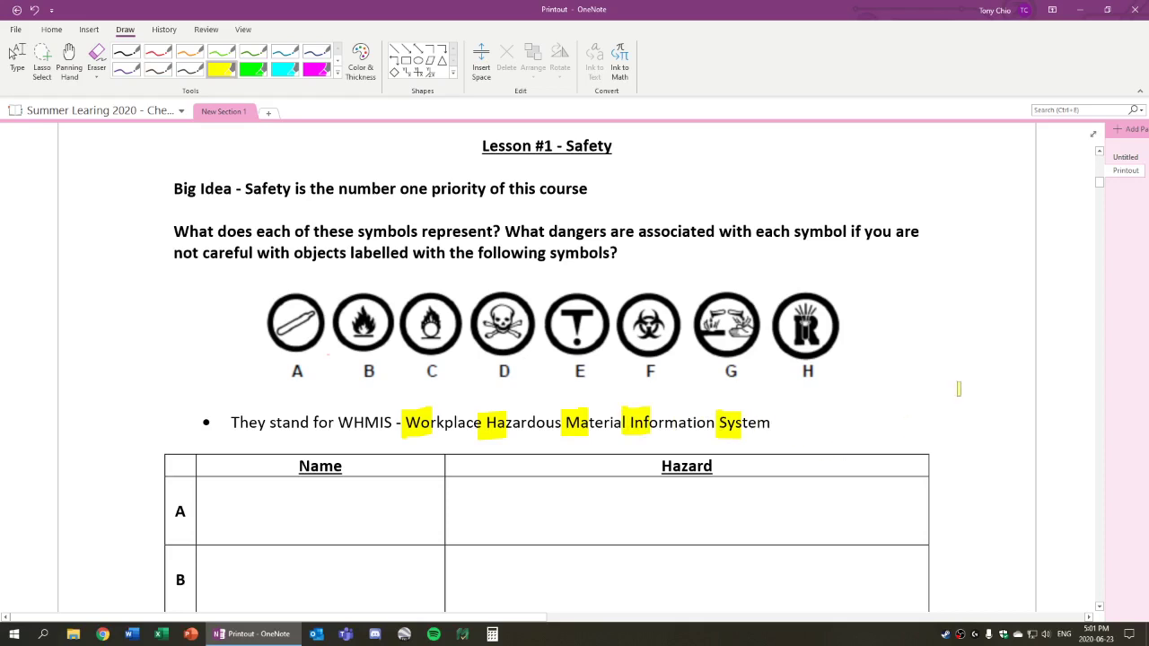
pyautogui.press('Escape')
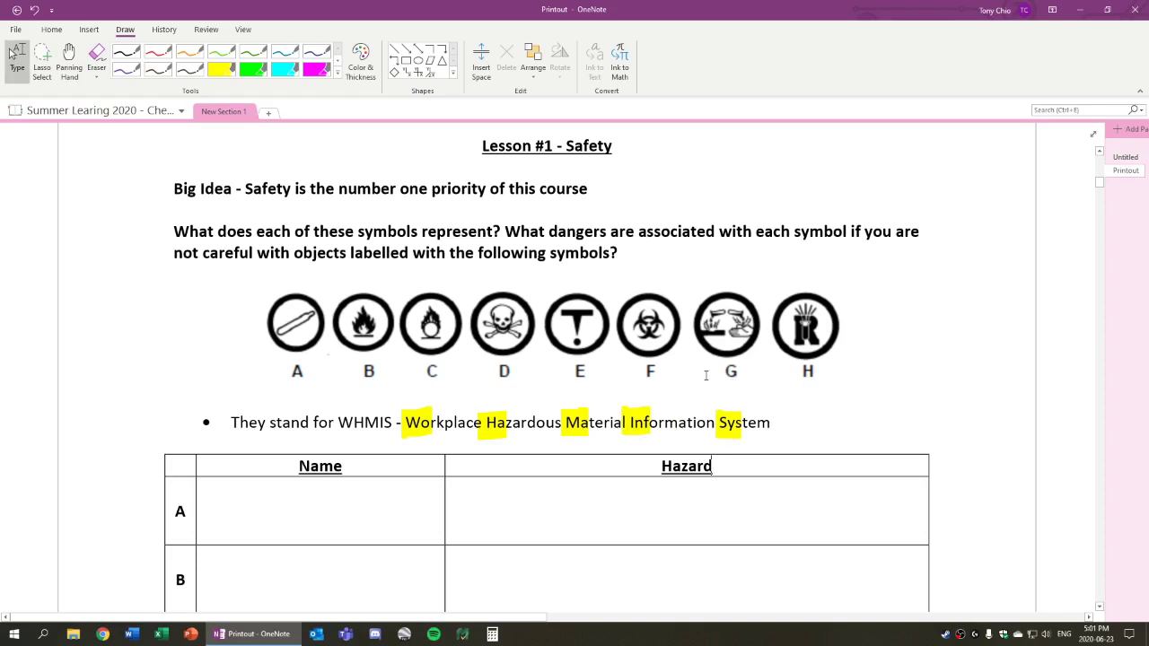
pyautogui.click(911, 389)
pyautogui.scroll(-5, 911, 389)
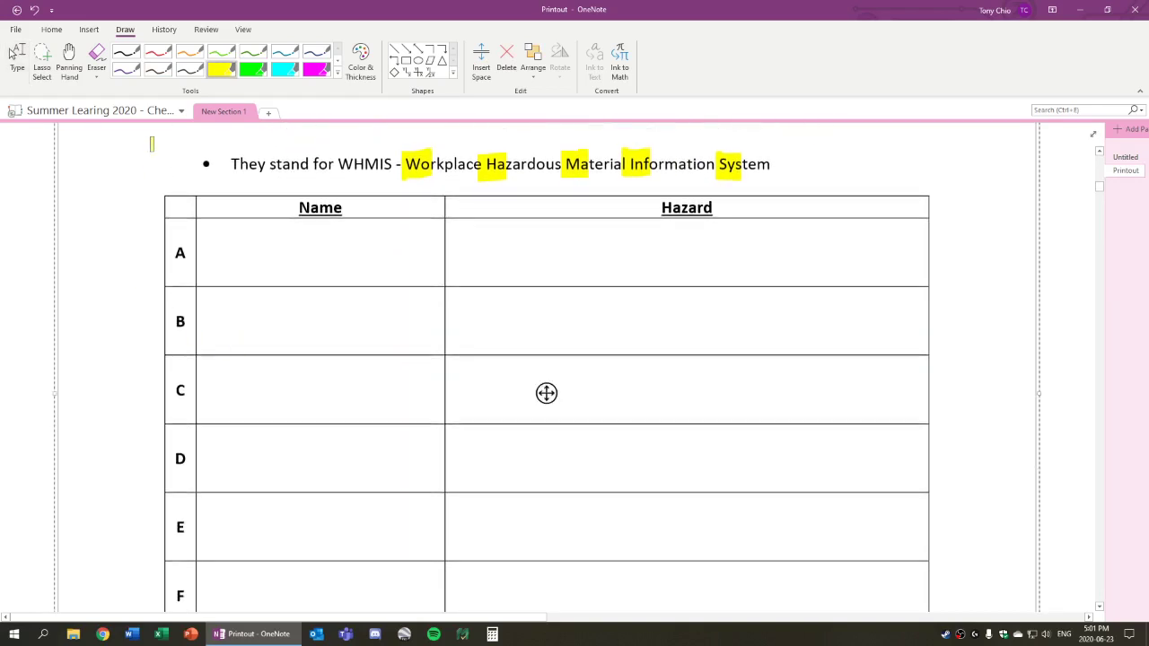
# Step: Handwrite 'Compressed gas' and 'Under pressure → explosion' in red in row A
pyautogui.click(157, 52)
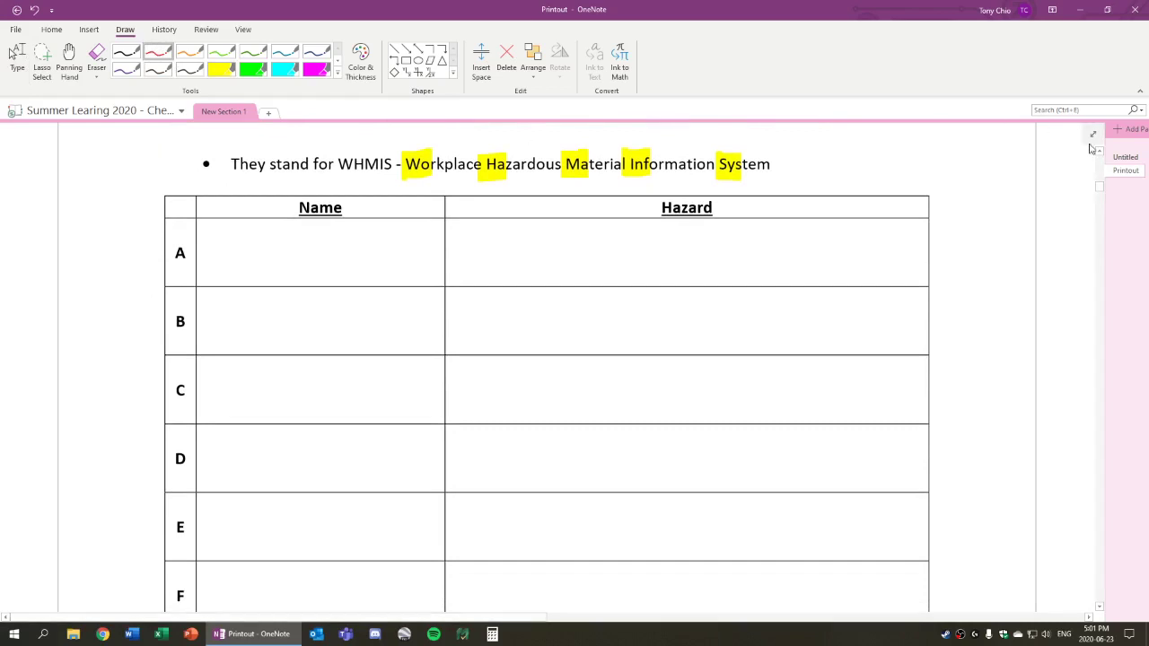
pyautogui.scroll(2, 1100, 157)
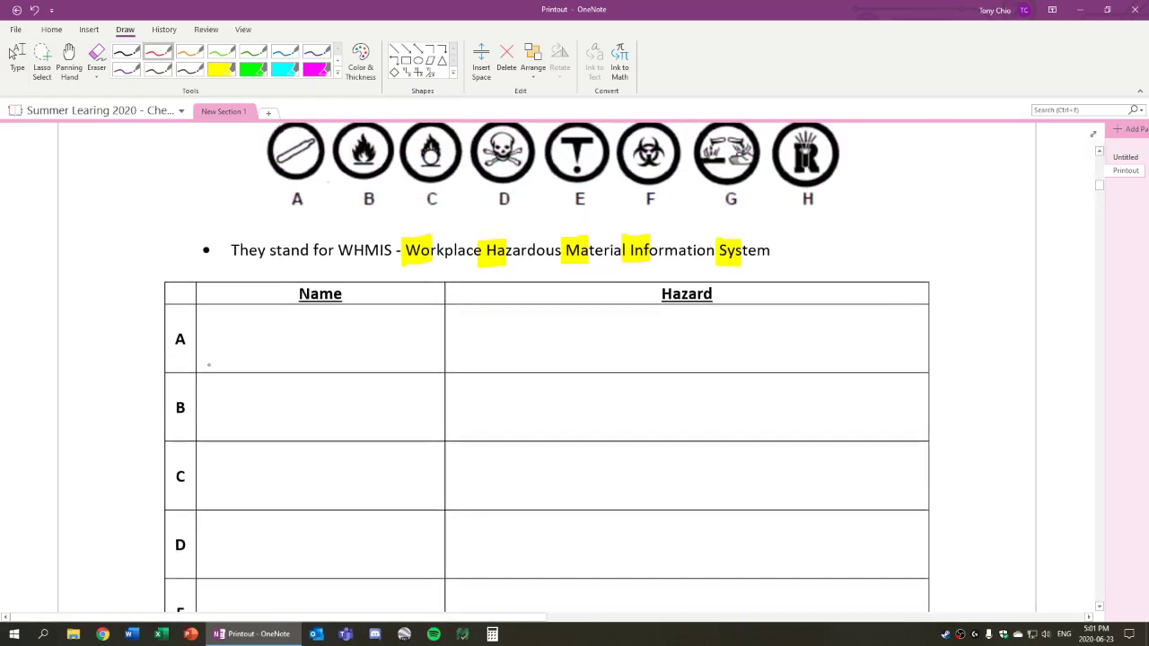
pyautogui.moveTo(229, 322)
pyautogui.mouseDown()
pyautogui.moveTo(233, 342)
pyautogui.moveTo(243, 328)
pyautogui.moveTo(307, 337)
pyautogui.moveTo(325, 334)
pyautogui.moveTo(331, 308)
pyautogui.moveTo(362, 366)
pyautogui.moveTo(354, 356)
pyautogui.mouseUp()
pyautogui.moveTo(375, 332); pyautogui.dragTo(375, 341)
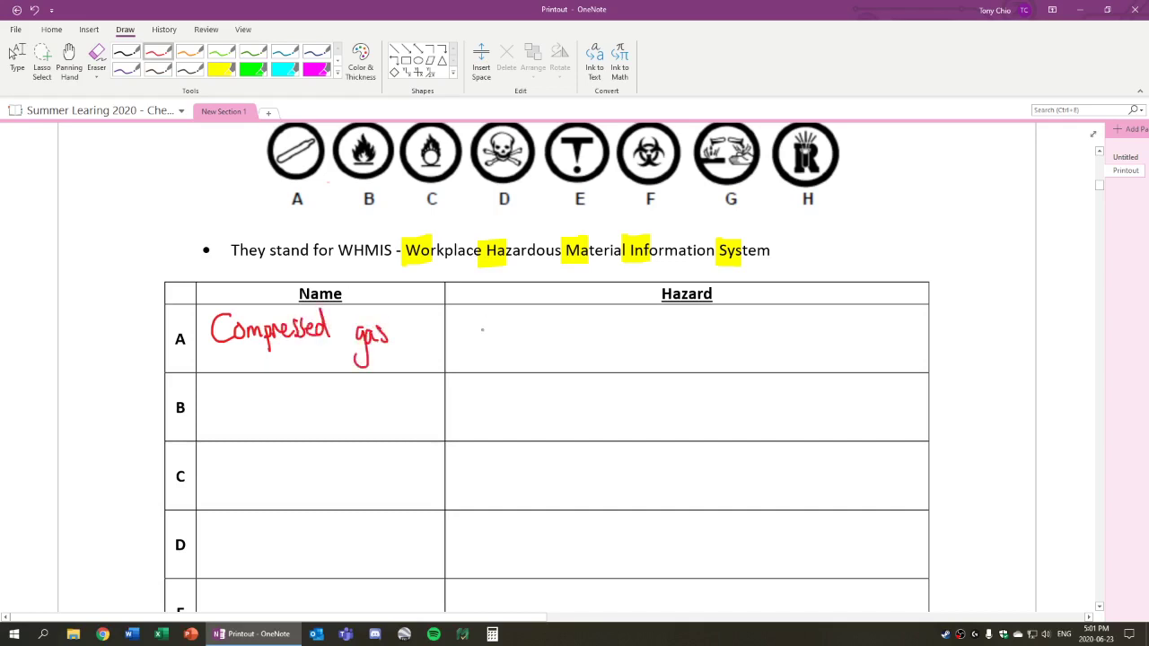
pyautogui.moveTo(492, 311); pyautogui.dragTo(508, 338)
pyautogui.moveTo(514, 337)
pyautogui.mouseDown()
pyautogui.moveTo(530, 338)
pyautogui.moveTo(548, 309)
pyautogui.moveTo(559, 336)
pyautogui.mouseUp()
pyautogui.moveTo(557, 332)
pyautogui.mouseDown()
pyautogui.moveTo(569, 325)
pyautogui.moveTo(605, 356)
pyautogui.mouseUp()
pyautogui.moveTo(603, 327)
pyautogui.mouseDown()
pyautogui.moveTo(675, 339)
pyautogui.moveTo(706, 319)
pyautogui.moveTo(738, 331)
pyautogui.mouseUp()
pyautogui.moveTo(734, 320)
pyautogui.mouseDown()
pyautogui.moveTo(735, 342)
pyautogui.moveTo(775, 343)
pyautogui.mouseUp()
pyautogui.moveTo(779, 329); pyautogui.dragTo(799, 352)
pyautogui.moveTo(797, 329); pyautogui.dragTo(815, 336)
pyautogui.moveTo(819, 329); pyautogui.dragTo(848, 340)
pyautogui.moveTo(850, 329); pyautogui.dragTo(853, 340)
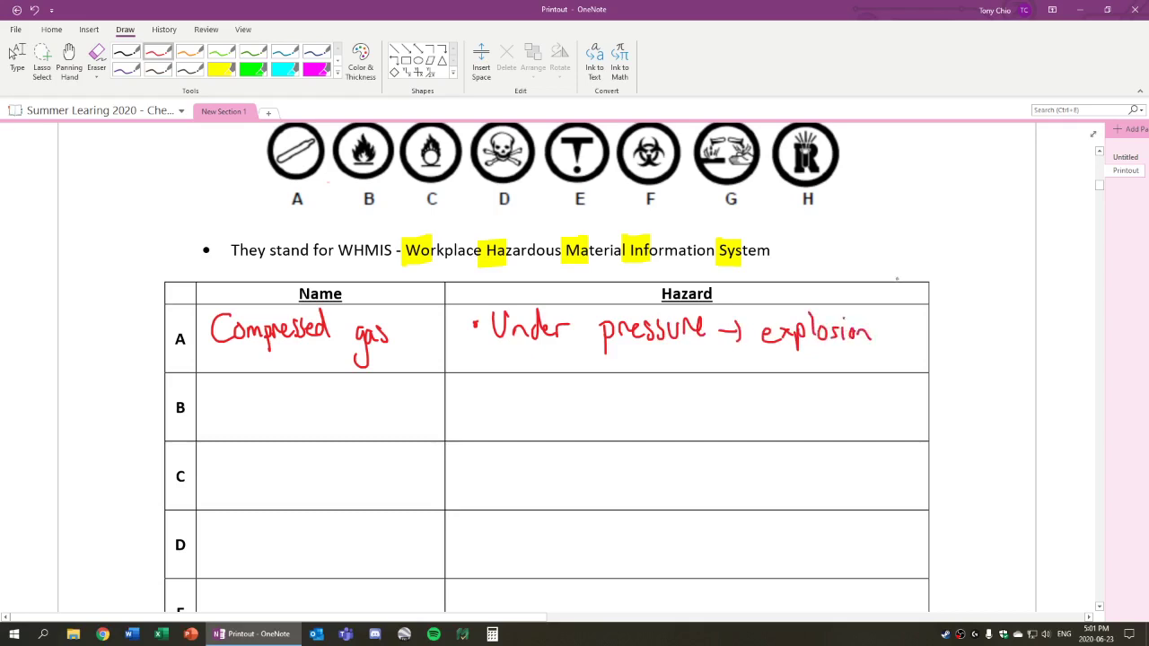
# Step: Handwrite 'Flammable' in orange ink in row B's Name cell
pyautogui.click(190, 51)
pyautogui.moveTo(216, 397)
pyautogui.mouseDown()
pyautogui.moveTo(239, 392)
pyautogui.moveTo(224, 436)
pyautogui.mouseUp()
pyautogui.moveTo(223, 421)
pyautogui.mouseDown()
pyautogui.moveTo(238, 419)
pyautogui.moveTo(249, 438)
pyautogui.mouseUp()
pyautogui.moveTo(264, 419)
pyautogui.mouseDown()
pyautogui.moveTo(259, 435)
pyautogui.moveTo(275, 433)
pyautogui.mouseUp()
pyautogui.moveTo(277, 433); pyautogui.dragTo(315, 433)
pyautogui.moveTo(320, 395)
pyautogui.mouseDown()
pyautogui.moveTo(319, 435)
pyautogui.moveTo(331, 433)
pyautogui.mouseUp()
pyautogui.moveTo(335, 426); pyautogui.dragTo(361, 428)
# Step: Write the orange hazard 'Catch on fire easily' in row B's Hazard cell
pyautogui.moveTo(487, 393); pyautogui.dragTo(505, 428)
pyautogui.moveTo(509, 388)
pyautogui.mouseDown()
pyautogui.moveTo(508, 426)
pyautogui.moveTo(526, 409)
pyautogui.mouseUp()
pyautogui.moveTo(530, 409); pyautogui.dragTo(530, 426)
pyautogui.moveTo(532, 386)
pyautogui.mouseDown()
pyautogui.moveTo(545, 429)
pyautogui.moveTo(576, 418)
pyautogui.mouseUp()
pyautogui.moveTo(586, 427)
pyautogui.mouseDown()
pyautogui.moveTo(591, 418)
pyautogui.moveTo(602, 430)
pyautogui.mouseUp()
pyautogui.moveTo(654, 388); pyautogui.dragTo(638, 431)
pyautogui.moveTo(652, 415)
pyautogui.mouseDown()
pyautogui.moveTo(654, 429)
pyautogui.moveTo(666, 411)
pyautogui.mouseUp()
pyautogui.moveTo(668, 422); pyautogui.dragTo(731, 426)
pyautogui.moveTo(744, 413)
pyautogui.mouseDown()
pyautogui.moveTo(738, 426)
pyautogui.moveTo(751, 426)
pyautogui.mouseUp()
pyautogui.moveTo(759, 411)
pyautogui.mouseDown()
pyautogui.moveTo(753, 428)
pyautogui.moveTo(774, 426)
pyautogui.mouseUp()
pyautogui.moveTo(783, 392); pyautogui.dragTo(797, 440)
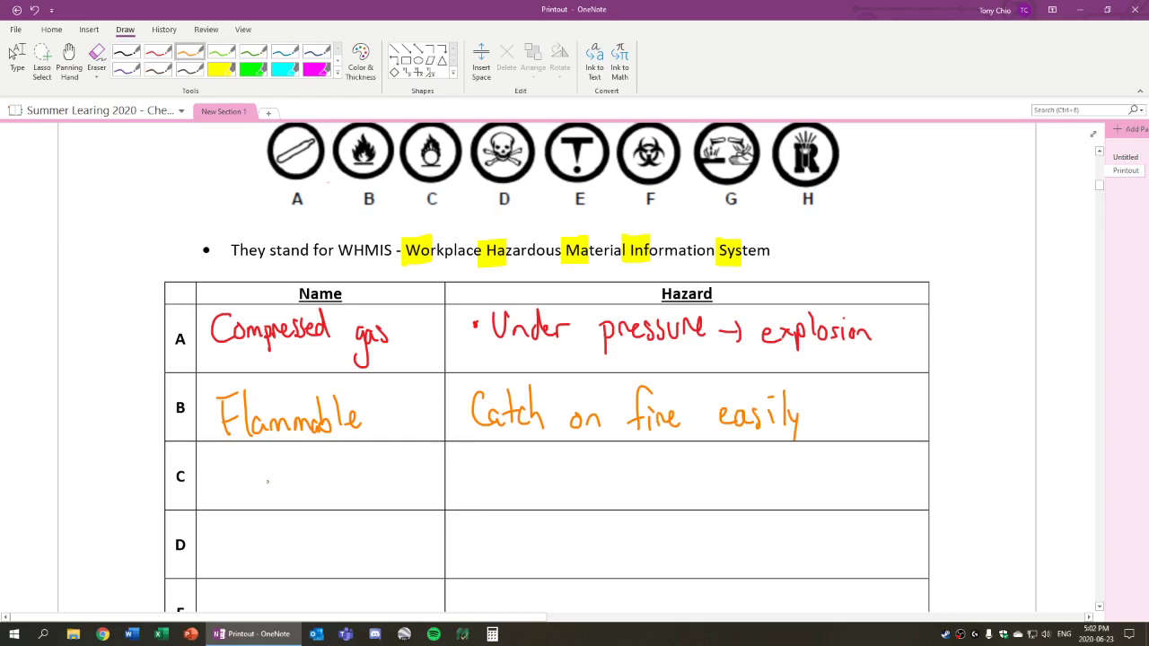
# Step: Handwrite 'Oxidizing Material' in green ink in row C's Name cell
pyautogui.click(221, 53)
pyautogui.moveTo(227, 457); pyautogui.dragTo(230, 449)
pyautogui.moveTo(245, 462)
pyautogui.mouseDown()
pyautogui.moveTo(257, 482)
pyautogui.moveTo(243, 481)
pyautogui.mouseUp()
pyautogui.moveTo(265, 469)
pyautogui.mouseDown()
pyautogui.moveTo(267, 482)
pyautogui.moveTo(284, 446)
pyautogui.moveTo(294, 477)
pyautogui.mouseUp()
pyautogui.moveTo(300, 461); pyautogui.dragTo(309, 474)
pyautogui.moveTo(311, 468)
pyautogui.mouseDown()
pyautogui.moveTo(311, 483)
pyautogui.moveTo(332, 483)
pyautogui.moveTo(325, 508)
pyautogui.moveTo(366, 461)
pyautogui.moveTo(377, 485)
pyautogui.mouseUp()
pyautogui.moveTo(384, 474); pyautogui.dragTo(391, 487)
pyautogui.moveTo(383, 473); pyautogui.dragTo(409, 485)
pyautogui.moveTo(409, 485)
pyautogui.mouseDown()
pyautogui.moveTo(416, 471)
pyautogui.moveTo(420, 485)
pyautogui.mouseUp()
pyautogui.moveTo(431, 473); pyautogui.dragTo(434, 482)
pyautogui.moveTo(435, 452); pyautogui.dragTo(438, 481)
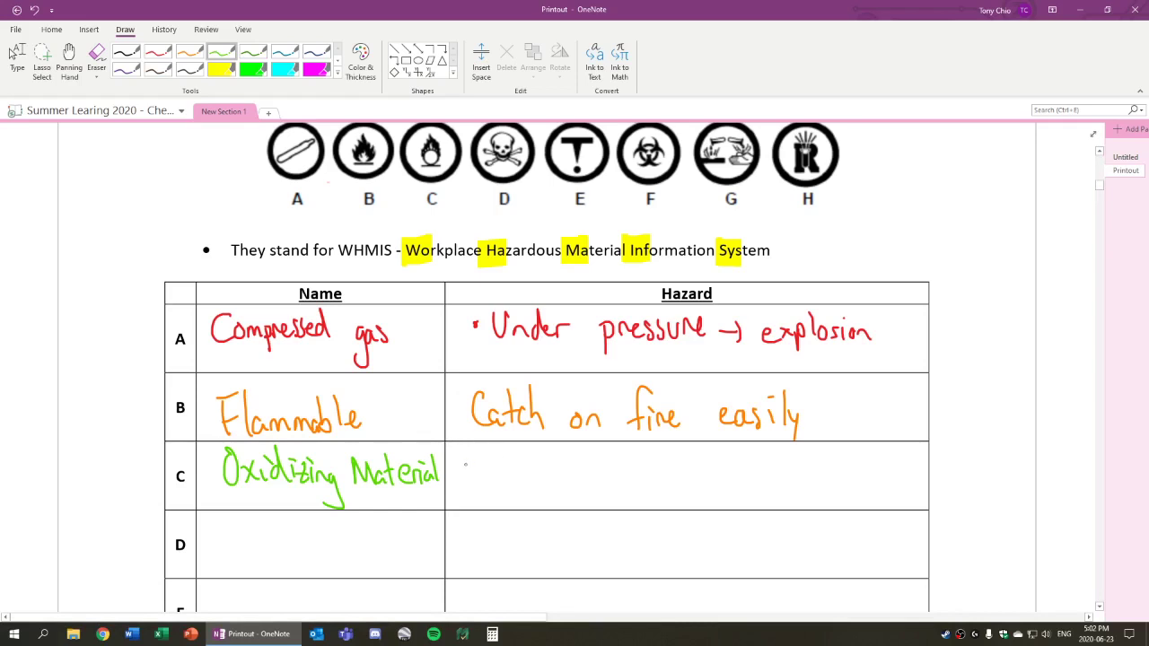
# Step: Start row C's hazard by writing 'Release oxygen' in green
pyautogui.moveTo(483, 453)
pyautogui.mouseDown()
pyautogui.moveTo(483, 488)
pyautogui.moveTo(499, 486)
pyautogui.mouseUp()
pyautogui.moveTo(501, 477); pyautogui.dragTo(535, 485)
pyautogui.moveTo(539, 473); pyautogui.dragTo(559, 487)
pyautogui.moveTo(571, 465)
pyautogui.mouseDown()
pyautogui.moveTo(562, 487)
pyautogui.moveTo(628, 469)
pyautogui.moveTo(650, 485)
pyautogui.mouseUp()
pyautogui.moveTo(650, 467); pyautogui.dragTo(640, 485)
pyautogui.moveTo(651, 468)
pyautogui.mouseDown()
pyautogui.moveTo(665, 470)
pyautogui.moveTo(657, 500)
pyautogui.mouseUp()
pyautogui.moveTo(673, 472); pyautogui.dragTo(673, 508)
pyautogui.moveTo(679, 480)
pyautogui.mouseDown()
pyautogui.moveTo(740, 485)
pyautogui.moveTo(745, 471)
pyautogui.mouseUp()
# Step: Finish row C's hazard with 'when reacted (fire)' and return to typing mode
pyautogui.moveTo(747, 452)
pyautogui.mouseDown()
pyautogui.moveTo(760, 487)
pyautogui.moveTo(770, 484)
pyautogui.mouseUp()
pyautogui.moveTo(772, 474)
pyautogui.mouseDown()
pyautogui.moveTo(779, 487)
pyautogui.moveTo(826, 488)
pyautogui.mouseUp()
pyautogui.moveTo(839, 476); pyautogui.dragTo(839, 488)
pyautogui.moveTo(849, 458); pyautogui.dragTo(857, 489)
pyautogui.moveTo(874, 476)
pyautogui.mouseDown()
pyautogui.moveTo(875, 456)
pyautogui.moveTo(900, 492)
pyautogui.mouseUp()
pyautogui.moveTo(909, 461)
pyautogui.mouseDown()
pyautogui.moveTo(896, 488)
pyautogui.moveTo(916, 471)
pyautogui.moveTo(918, 485)
pyautogui.mouseUp()
pyautogui.moveTo(920, 476); pyautogui.dragTo(929, 474)
pyautogui.moveTo(930, 476); pyautogui.dragTo(937, 496)
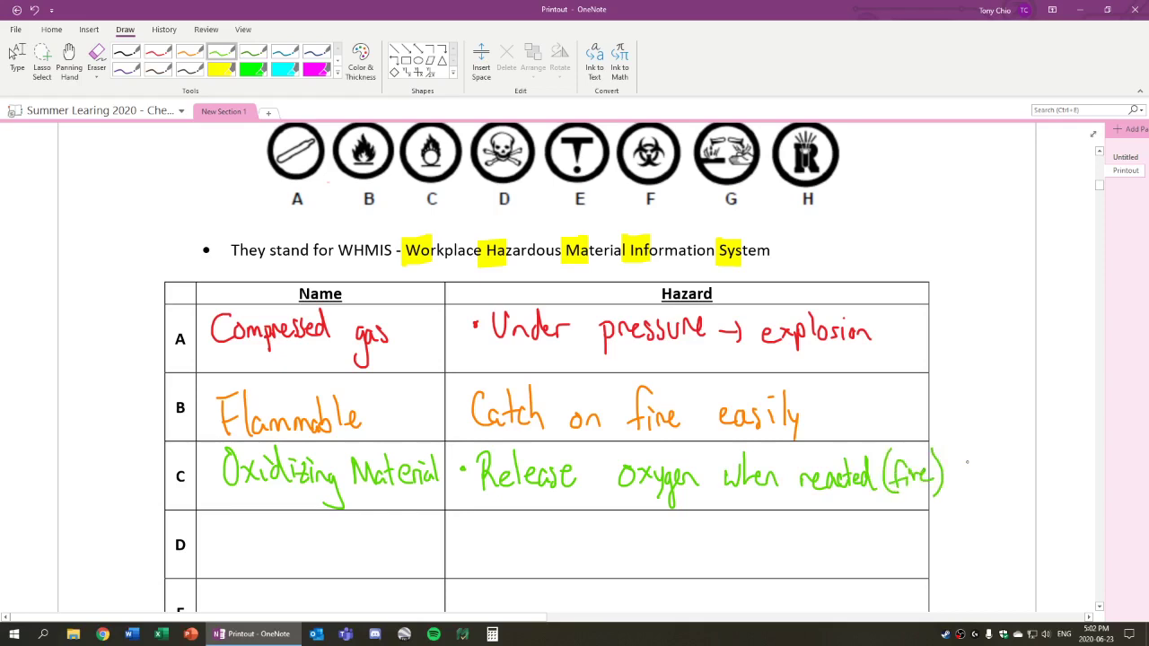
pyautogui.press('Escape')
pyautogui.scroll(-2, 987, 392)
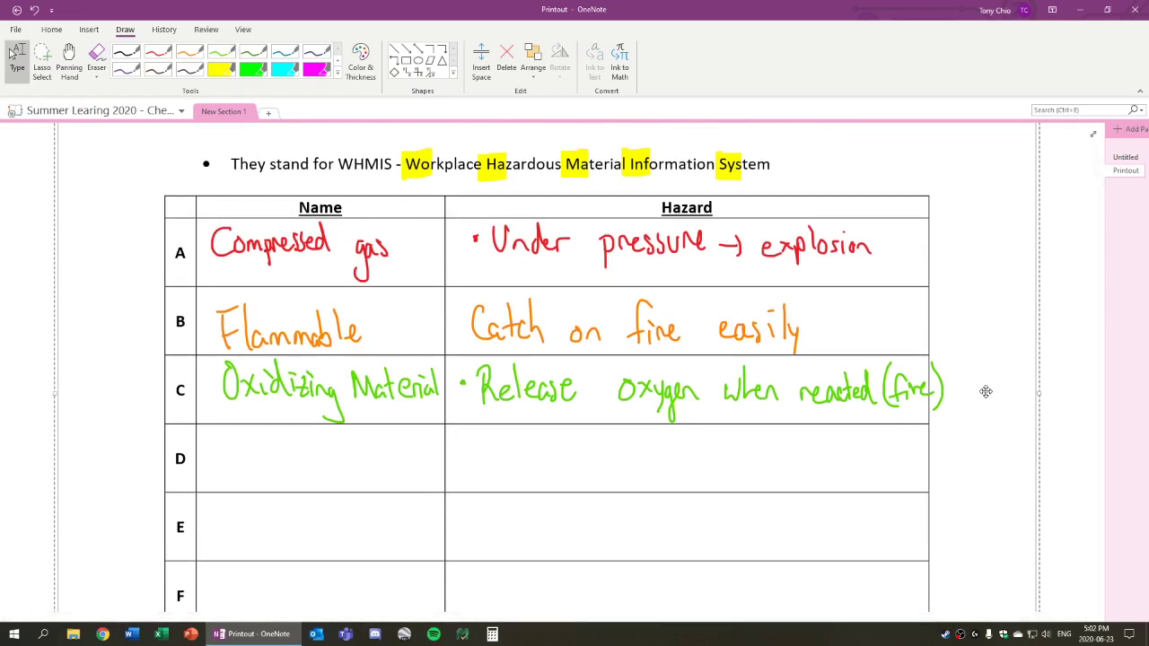
pyautogui.click(254, 52)
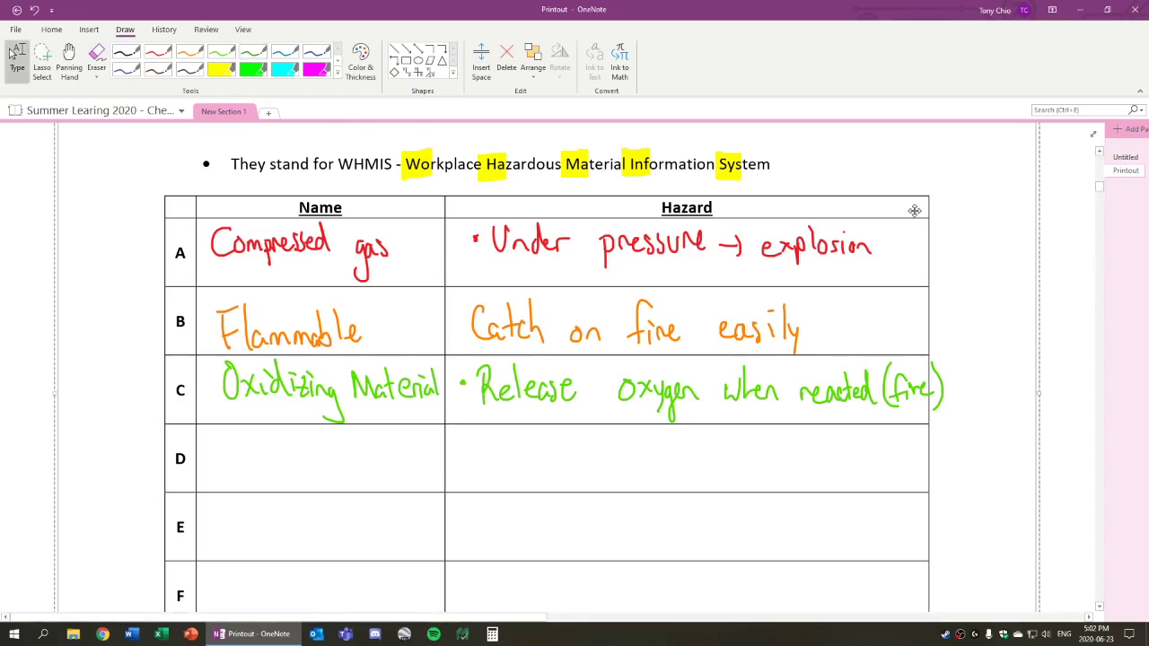
pyautogui.click(13, 56)
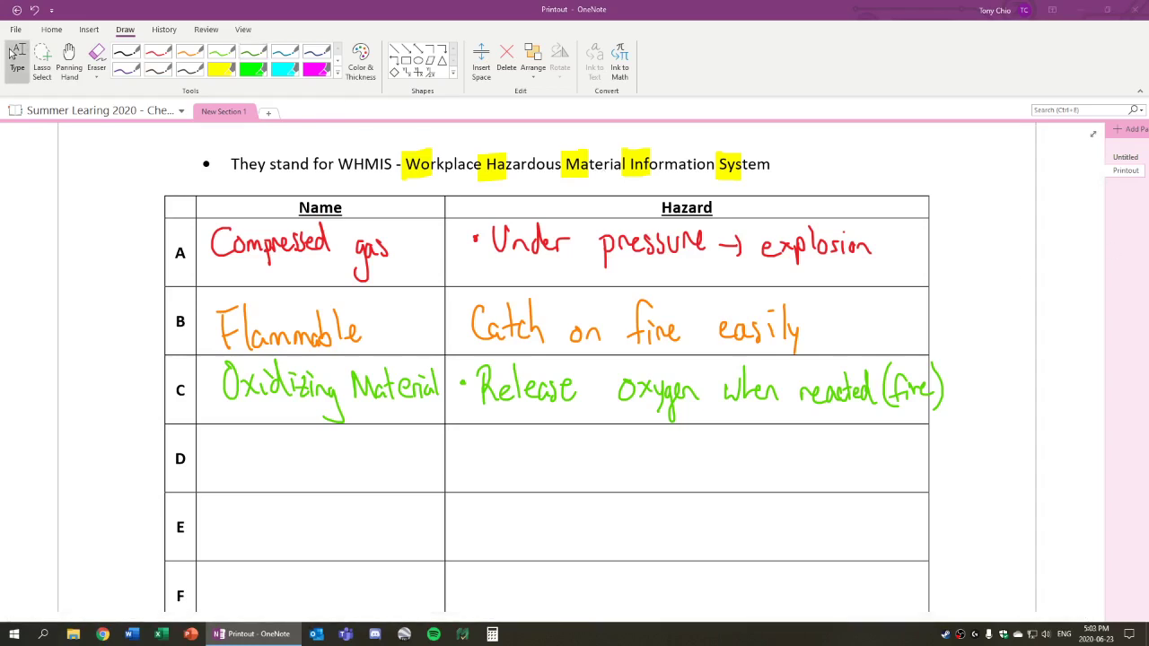
# Step: Handwrite 'Poison' in green ink in row D's Name cell
pyautogui.scroll(-3, 1029, 274)
pyautogui.scroll(2, 1027, 273)
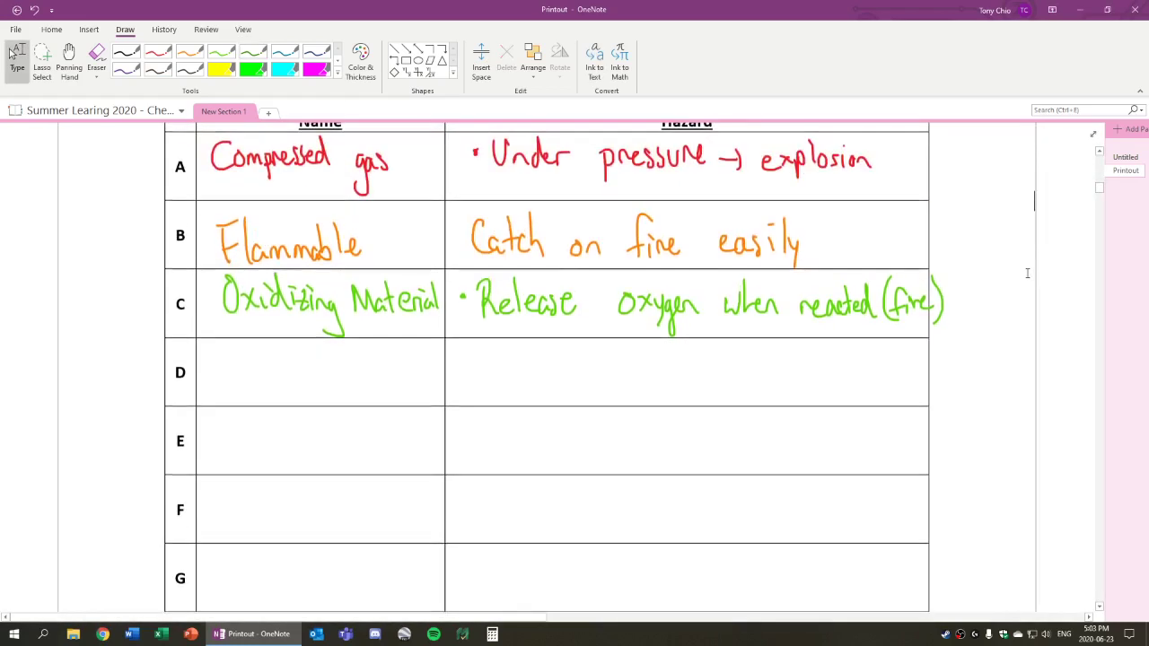
pyautogui.scroll(2, 1024, 272)
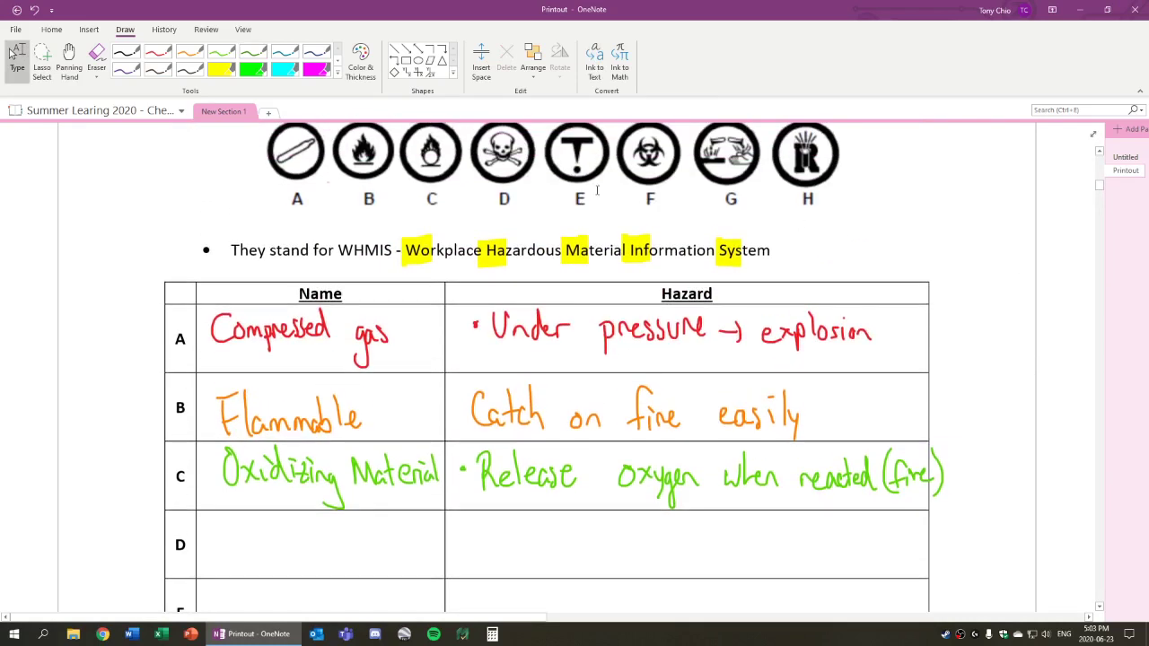
pyautogui.scroll(-3, 565, 214)
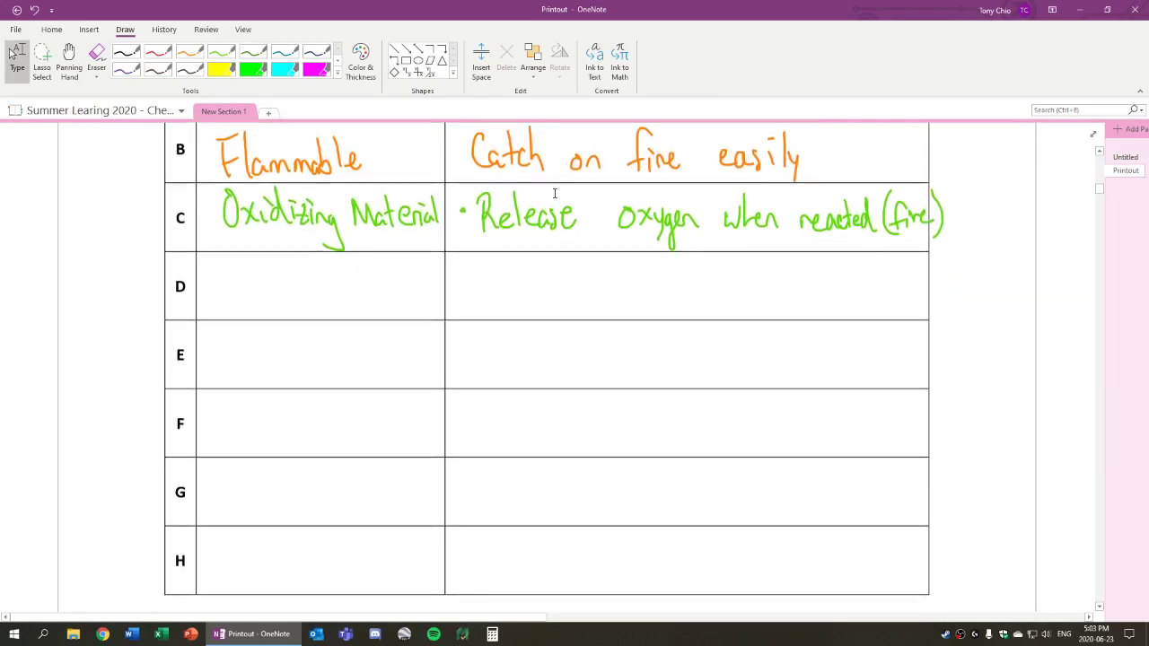
pyautogui.click(252, 51)
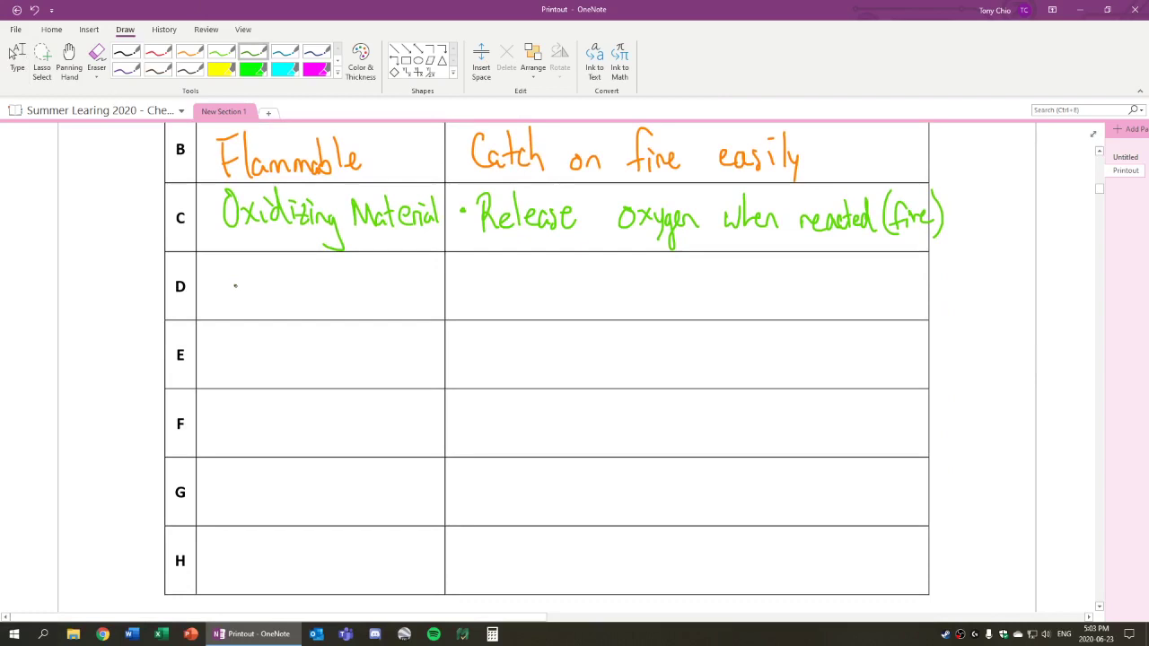
pyautogui.moveTo(230, 279)
pyautogui.mouseDown()
pyautogui.moveTo(237, 296)
pyautogui.moveTo(269, 296)
pyautogui.moveTo(291, 316)
pyautogui.moveTo(327, 313)
pyautogui.mouseUp()
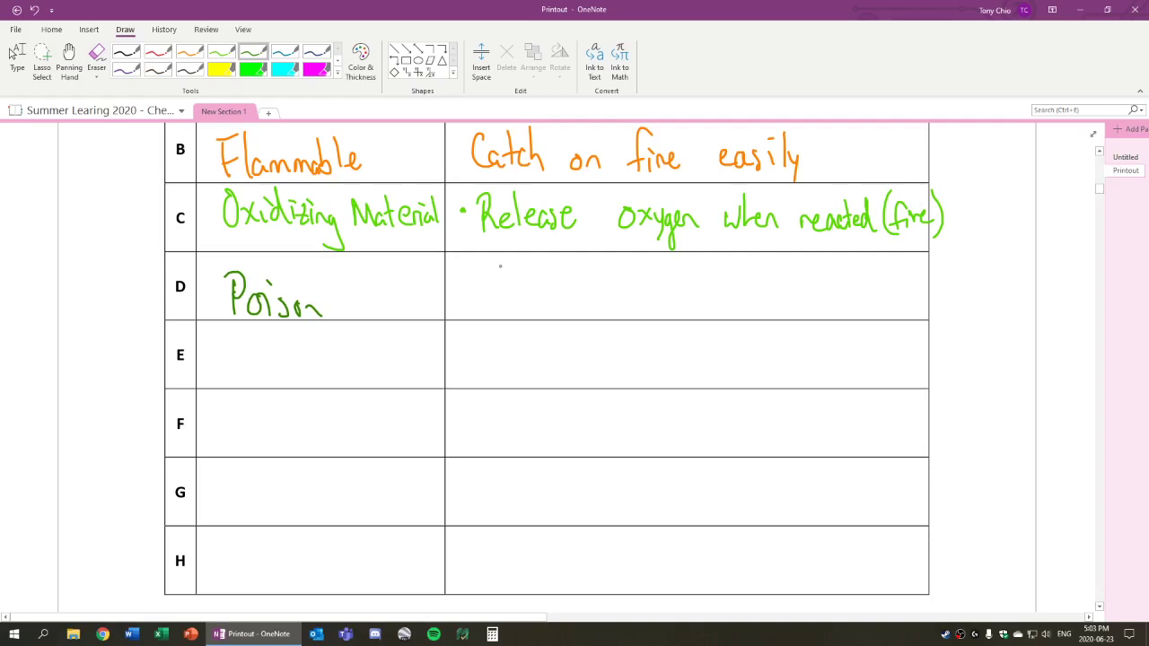
# Step: Write the green hazard 'Kill you quickly' in row D's Hazard cell
pyautogui.moveTo(500, 266)
pyautogui.mouseDown()
pyautogui.moveTo(521, 314)
pyautogui.moveTo(540, 315)
pyautogui.mouseUp()
pyautogui.moveTo(550, 271)
pyautogui.mouseDown()
pyautogui.moveTo(554, 318)
pyautogui.moveTo(598, 338)
pyautogui.mouseUp()
pyautogui.moveTo(616, 300); pyautogui.dragTo(617, 302)
pyautogui.moveTo(619, 296); pyautogui.dragTo(682, 346)
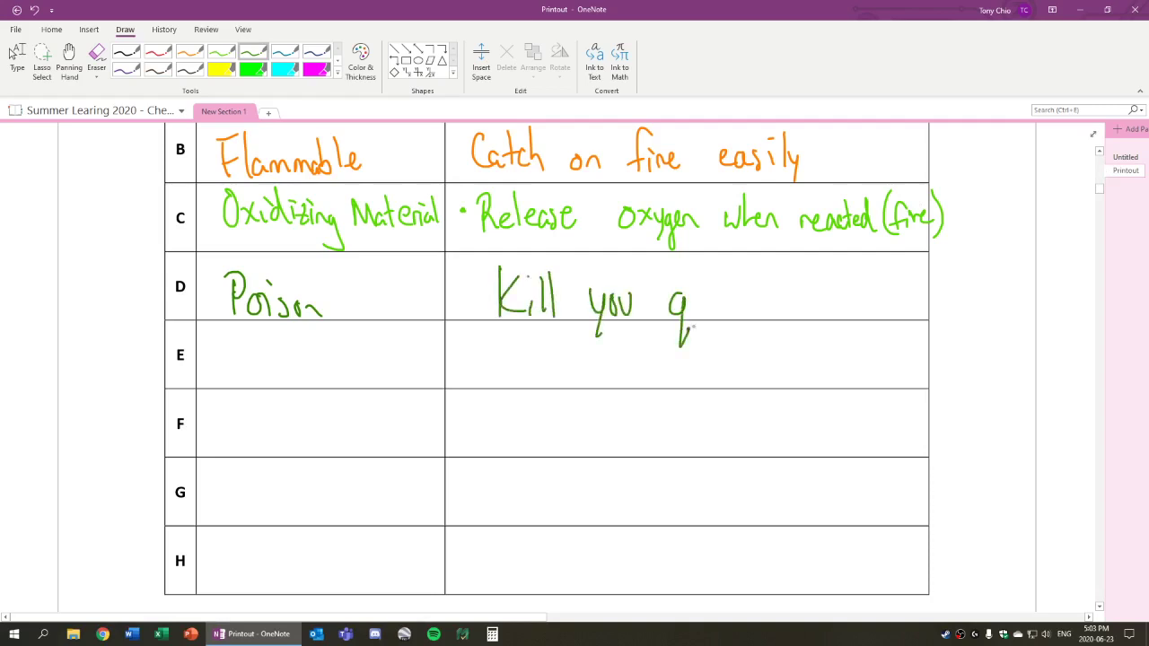
pyautogui.moveTo(693, 296); pyautogui.dragTo(708, 317)
pyautogui.moveTo(713, 300)
pyautogui.mouseDown()
pyautogui.moveTo(714, 317)
pyautogui.moveTo(729, 318)
pyautogui.mouseUp()
pyautogui.click(715, 292)
pyautogui.moveTo(731, 273); pyautogui.dragTo(731, 315)
pyautogui.moveTo(742, 289); pyautogui.dragTo(750, 317)
pyautogui.moveTo(756, 299); pyautogui.dragTo(759, 342)
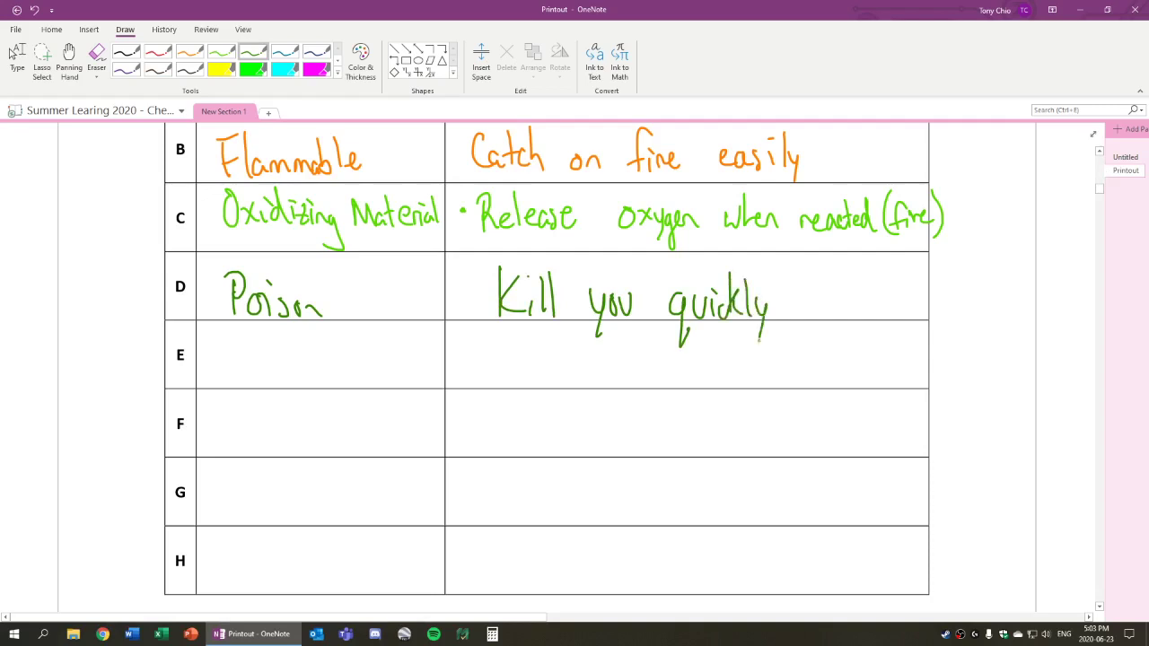
# Step: Handwrite 'Toxic' in teal ink in row E's Name cell
pyautogui.click(285, 51)
pyautogui.moveTo(239, 347)
pyautogui.mouseDown()
pyautogui.moveTo(240, 377)
pyautogui.moveTo(249, 341)
pyautogui.mouseUp()
pyautogui.moveTo(261, 360); pyautogui.dragTo(284, 378)
pyautogui.moveTo(284, 362)
pyautogui.mouseDown()
pyautogui.moveTo(270, 378)
pyautogui.moveTo(291, 373)
pyautogui.mouseUp()
pyautogui.click(290, 355)
pyautogui.moveTo(312, 365); pyautogui.dragTo(313, 375)
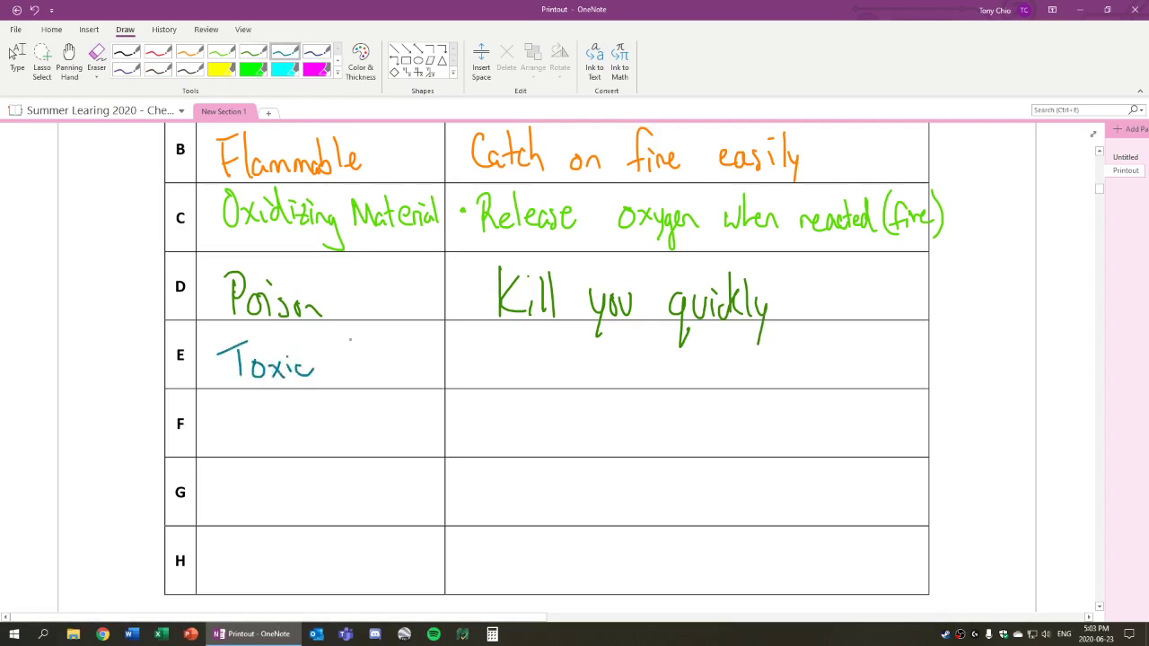
# Step: Begin row E's teal hazard with 'Kills you after'
pyautogui.moveTo(482, 342); pyautogui.dragTo(482, 376)
pyautogui.moveTo(499, 342); pyautogui.dragTo(507, 374)
pyautogui.click(506, 348)
pyautogui.moveTo(513, 341)
pyautogui.mouseDown()
pyautogui.moveTo(514, 371)
pyautogui.moveTo(564, 393)
pyautogui.mouseUp()
pyautogui.moveTo(583, 364)
pyautogui.mouseDown()
pyautogui.moveTo(578, 377)
pyautogui.moveTo(584, 365)
pyautogui.mouseUp()
pyautogui.moveTo(589, 361); pyautogui.dragTo(641, 375)
pyautogui.moveTo(656, 336); pyautogui.dragTo(647, 381)
pyautogui.moveTo(639, 361); pyautogui.dragTo(654, 359)
pyautogui.moveTo(663, 338)
pyautogui.mouseDown()
pyautogui.moveTo(665, 373)
pyautogui.moveTo(671, 355)
pyautogui.mouseUp()
pyautogui.moveTo(674, 368); pyautogui.dragTo(747, 362)
# Step: Complete row E's hazard with 'repeated exposure'
pyautogui.moveTo(751, 368); pyautogui.dragTo(794, 372)
pyautogui.moveTo(798, 363); pyautogui.dragTo(810, 374)
pyautogui.click(824, 370)
pyautogui.moveTo(803, 361); pyautogui.dragTo(831, 375)
pyautogui.moveTo(840, 362)
pyautogui.mouseDown()
pyautogui.moveTo(837, 377)
pyautogui.moveTo(873, 377)
pyautogui.mouseUp()
pyautogui.moveTo(865, 364); pyautogui.dragTo(891, 380)
pyautogui.moveTo(902, 362); pyautogui.dragTo(905, 399)
pyautogui.moveTo(901, 368)
pyautogui.mouseDown()
pyautogui.moveTo(927, 366)
pyautogui.moveTo(930, 382)
pyautogui.mouseUp()
pyautogui.moveTo(943, 366)
pyautogui.mouseDown()
pyautogui.moveTo(954, 375)
pyautogui.moveTo(968, 363)
pyautogui.mouseUp()
pyautogui.moveTo(969, 370); pyautogui.dragTo(982, 374)
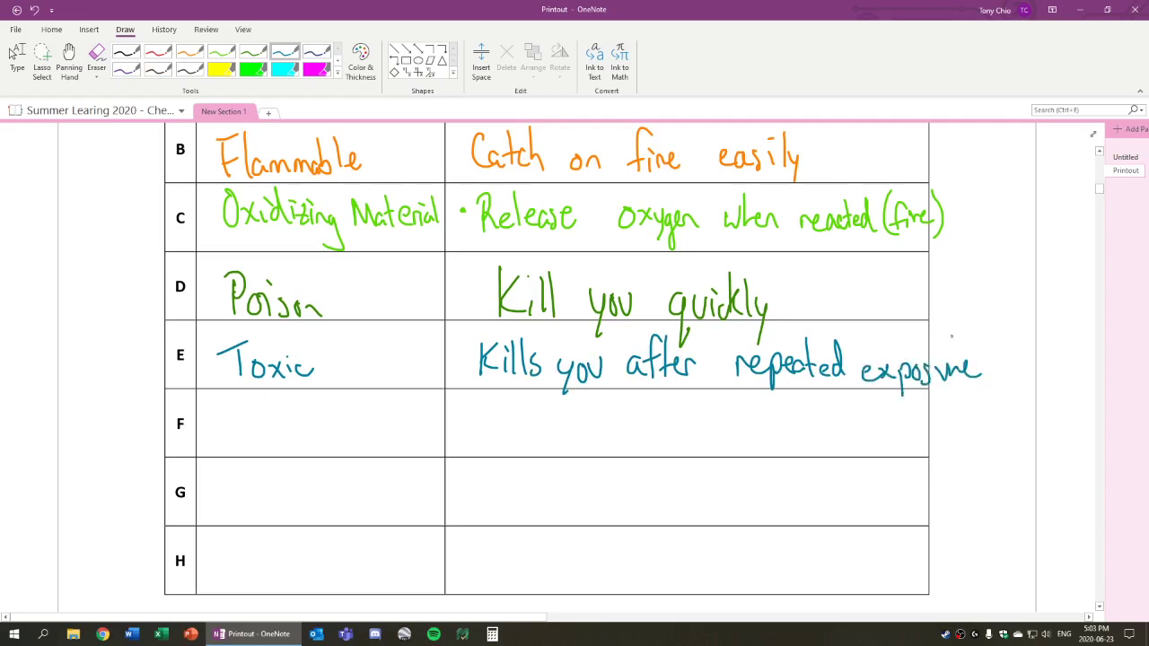
pyautogui.click(316, 52)
# Step: Handwrite Biohazardous in row F's Name cell, undoing two miswritten strokes
pyautogui.moveTo(222, 422); pyautogui.dragTo(223, 453)
pyautogui.moveTo(214, 416)
pyautogui.mouseDown()
pyautogui.moveTo(230, 418)
pyautogui.moveTo(225, 453)
pyautogui.mouseUp()
pyautogui.moveTo(239, 431)
pyautogui.mouseDown()
pyautogui.moveTo(240, 449)
pyautogui.moveTo(253, 438)
pyautogui.moveTo(280, 454)
pyautogui.mouseUp()
pyautogui.moveTo(291, 440)
pyautogui.mouseDown()
pyautogui.moveTo(292, 455)
pyautogui.moveTo(305, 449)
pyautogui.moveTo(316, 411)
pyautogui.moveTo(332, 449)
pyautogui.moveTo(312, 452)
pyautogui.moveTo(358, 435)
pyautogui.moveTo(369, 449)
pyautogui.moveTo(379, 442)
pyautogui.mouseUp()
pyautogui.hotkey('ctrl', 'z')
pyautogui.hotkey('ctrl', 'z')
pyautogui.click(330, 442)
pyautogui.hotkey('ctrl', 'z')
pyautogui.hotkey('ctrl', 'z')
# Step: Handwrite 'Spread disease' in row F's Hazard cell
pyautogui.moveTo(497, 401); pyautogui.dragTo(482, 430)
pyautogui.moveTo(510, 414)
pyautogui.mouseDown()
pyautogui.moveTo(512, 451)
pyautogui.moveTo(513, 435)
pyautogui.mouseUp()
pyautogui.moveTo(528, 429)
pyautogui.mouseDown()
pyautogui.moveTo(538, 415)
pyautogui.moveTo(557, 429)
pyautogui.mouseUp()
pyautogui.moveTo(567, 418); pyautogui.dragTo(591, 434)
pyautogui.moveTo(664, 418); pyautogui.dragTo(672, 439)
pyautogui.click(681, 413)
pyautogui.moveTo(677, 420)
pyautogui.mouseDown()
pyautogui.moveTo(683, 442)
pyautogui.moveTo(730, 438)
pyautogui.mouseUp()
pyautogui.moveTo(738, 418)
pyautogui.mouseDown()
pyautogui.moveTo(731, 444)
pyautogui.moveTo(764, 438)
pyautogui.mouseUp()
pyautogui.click(767, 432)
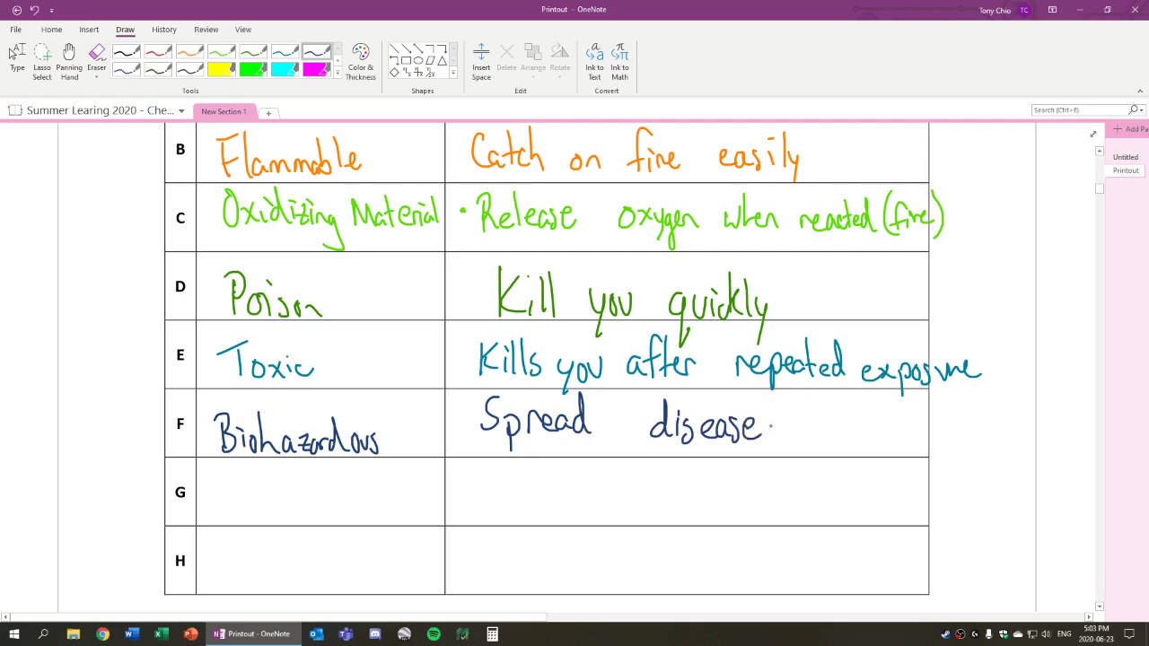
# Step: Switch to purple ink and handwrite Corrosive in row G's Name cell
pyautogui.click(126, 70)
pyautogui.moveTo(242, 476)
pyautogui.mouseDown()
pyautogui.moveTo(240, 507)
pyautogui.moveTo(253, 492)
pyautogui.mouseUp()
pyautogui.moveTo(266, 508)
pyautogui.mouseDown()
pyautogui.moveTo(275, 490)
pyautogui.moveTo(302, 495)
pyautogui.mouseUp()
pyautogui.moveTo(320, 492)
pyautogui.mouseDown()
pyautogui.moveTo(310, 509)
pyautogui.moveTo(346, 492)
pyautogui.mouseUp()
pyautogui.click(321, 487)
pyautogui.moveTo(352, 499); pyautogui.dragTo(368, 505)
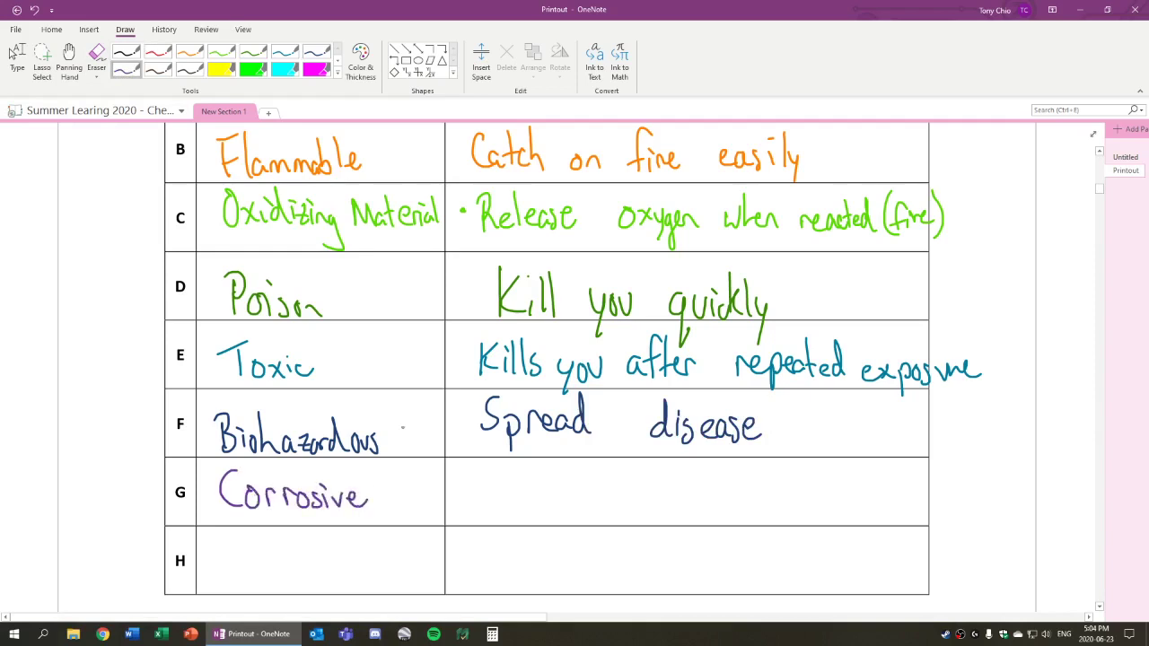
# Step: Handwrite 'Burn through objects' in row G's Hazard cell
pyautogui.moveTo(502, 478)
pyautogui.mouseDown()
pyautogui.moveTo(502, 510)
pyautogui.moveTo(540, 510)
pyautogui.moveTo(555, 494)
pyautogui.mouseUp()
pyautogui.moveTo(559, 508); pyautogui.dragTo(571, 510)
pyautogui.moveTo(599, 463); pyautogui.dragTo(599, 510)
pyautogui.moveTo(597, 485)
pyautogui.mouseDown()
pyautogui.moveTo(622, 481)
pyautogui.moveTo(639, 511)
pyautogui.moveTo(657, 492)
pyautogui.mouseUp()
pyautogui.moveTo(661, 494)
pyautogui.mouseDown()
pyautogui.moveTo(659, 510)
pyautogui.moveTo(673, 508)
pyautogui.mouseUp()
pyautogui.moveTo(677, 510)
pyautogui.mouseDown()
pyautogui.moveTo(686, 497)
pyautogui.moveTo(674, 535)
pyautogui.mouseUp()
pyautogui.moveTo(689, 474)
pyautogui.mouseDown()
pyautogui.moveTo(700, 519)
pyautogui.moveTo(756, 508)
pyautogui.moveTo(764, 528)
pyautogui.mouseUp()
pyautogui.click(759, 485)
pyautogui.moveTo(776, 505); pyautogui.dragTo(783, 515)
pyautogui.moveTo(801, 499); pyautogui.dragTo(806, 517)
pyautogui.moveTo(799, 494); pyautogui.dragTo(814, 492)
pyautogui.moveTo(825, 494); pyautogui.dragTo(815, 517)
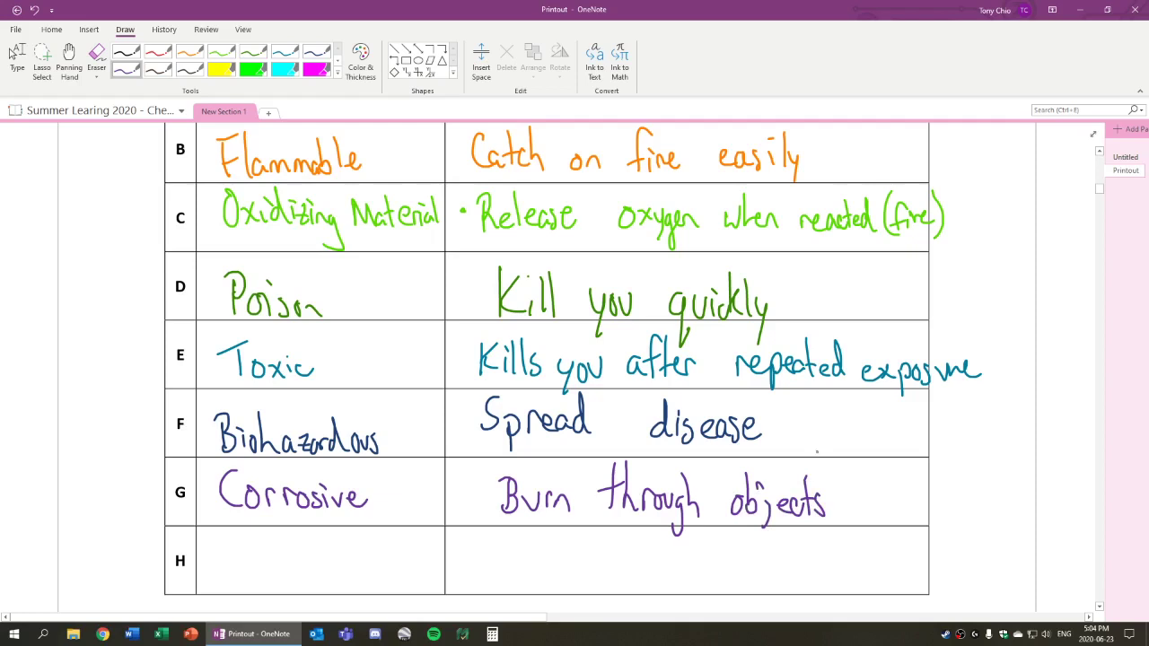
# Step: In dark ink, handwrite 'Dangerously Reactive' in row H's Name cell
pyautogui.click(158, 70)
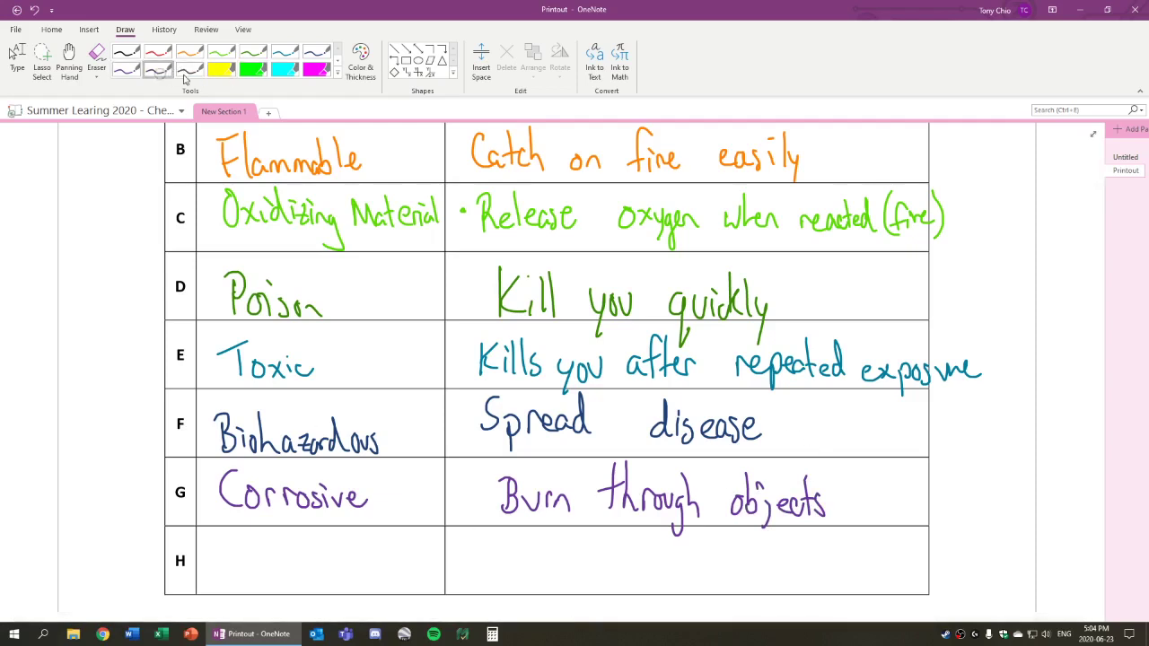
pyautogui.moveTo(212, 544); pyautogui.dragTo(212, 572)
pyautogui.moveTo(208, 541)
pyautogui.mouseDown()
pyautogui.moveTo(210, 575)
pyautogui.moveTo(237, 563)
pyautogui.mouseUp()
pyautogui.moveTo(242, 575)
pyautogui.mouseDown()
pyautogui.moveTo(259, 575)
pyautogui.moveTo(267, 594)
pyautogui.moveTo(312, 561)
pyautogui.mouseUp()
pyautogui.moveTo(309, 560); pyautogui.dragTo(325, 562)
pyautogui.moveTo(332, 558)
pyautogui.mouseDown()
pyautogui.moveTo(324, 573)
pyautogui.moveTo(337, 571)
pyautogui.mouseUp()
pyautogui.moveTo(345, 560); pyautogui.dragTo(356, 589)
pyautogui.moveTo(377, 548); pyautogui.dragTo(377, 575)
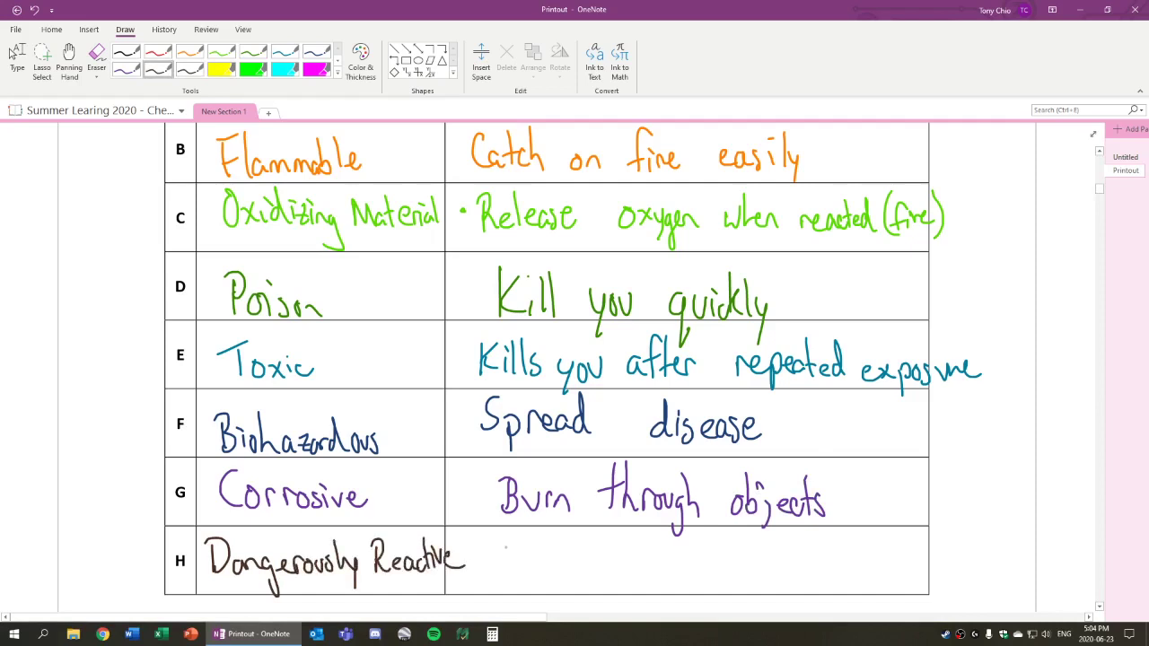
# Step: Handwrite 'React violent/explode' in row H's Hazard cell
pyautogui.moveTo(526, 548); pyautogui.dragTo(528, 584)
pyautogui.moveTo(523, 544)
pyautogui.mouseDown()
pyautogui.moveTo(542, 582)
pyautogui.moveTo(583, 584)
pyautogui.mouseUp()
pyautogui.moveTo(605, 570); pyautogui.dragTo(603, 584)
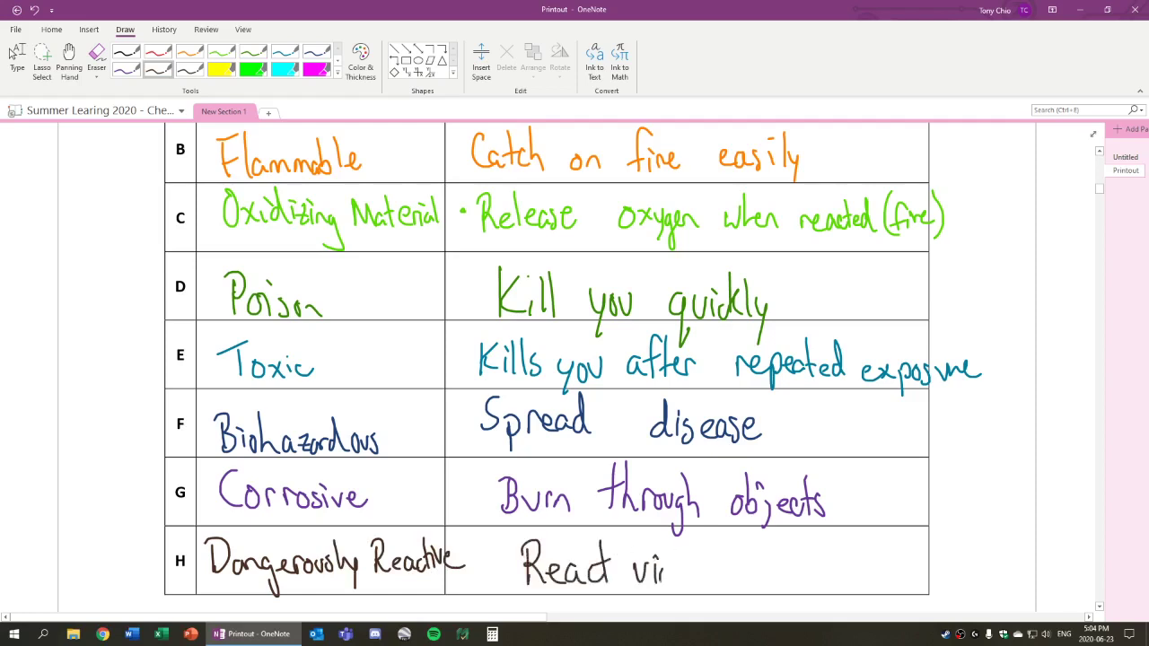
pyautogui.moveTo(721, 540); pyautogui.dragTo(723, 583)
pyautogui.moveTo(715, 569); pyautogui.dragTo(729, 566)
pyautogui.moveTo(745, 546); pyautogui.dragTo(739, 575)
pyautogui.click(737, 581)
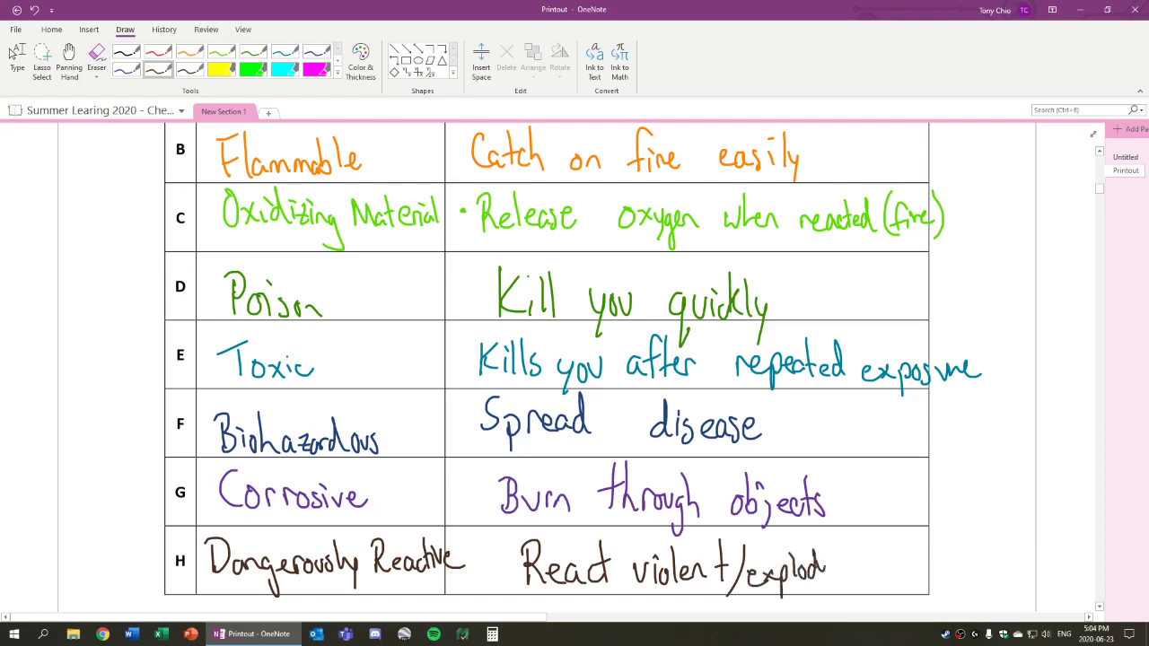
# Step: Stop inking and scroll the page to the 2015 WHMIS symbols table
pyautogui.click(17, 58)
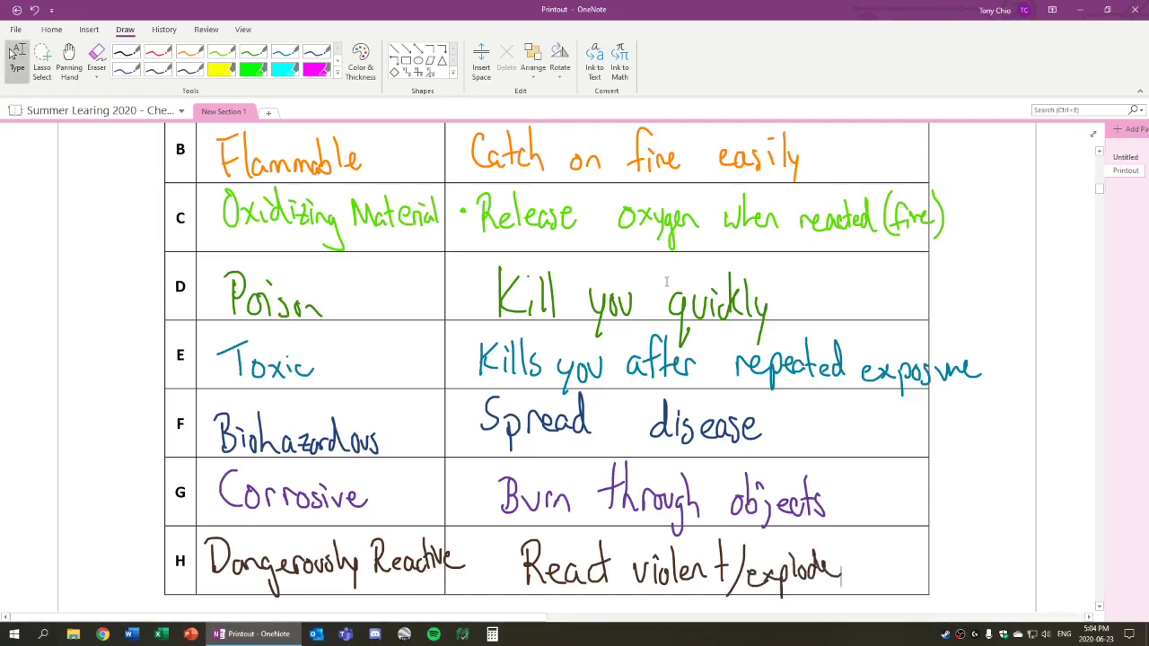
pyautogui.click(69, 63)
pyautogui.scroll(3, 384, 337)
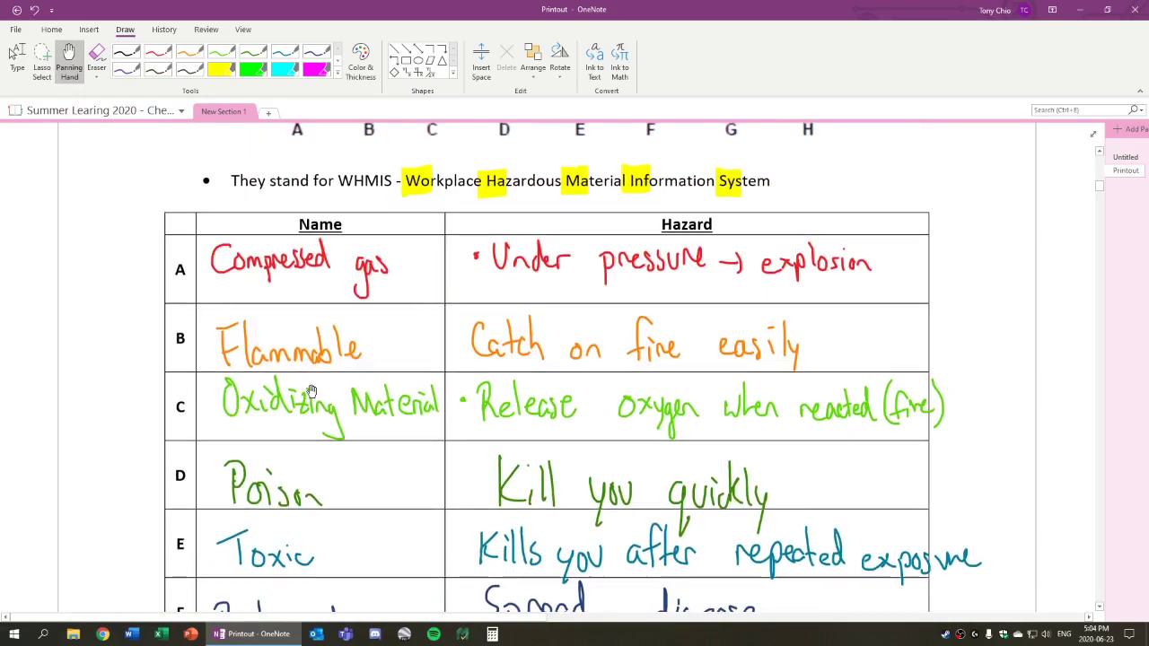
pyautogui.scroll(1, 386, 335)
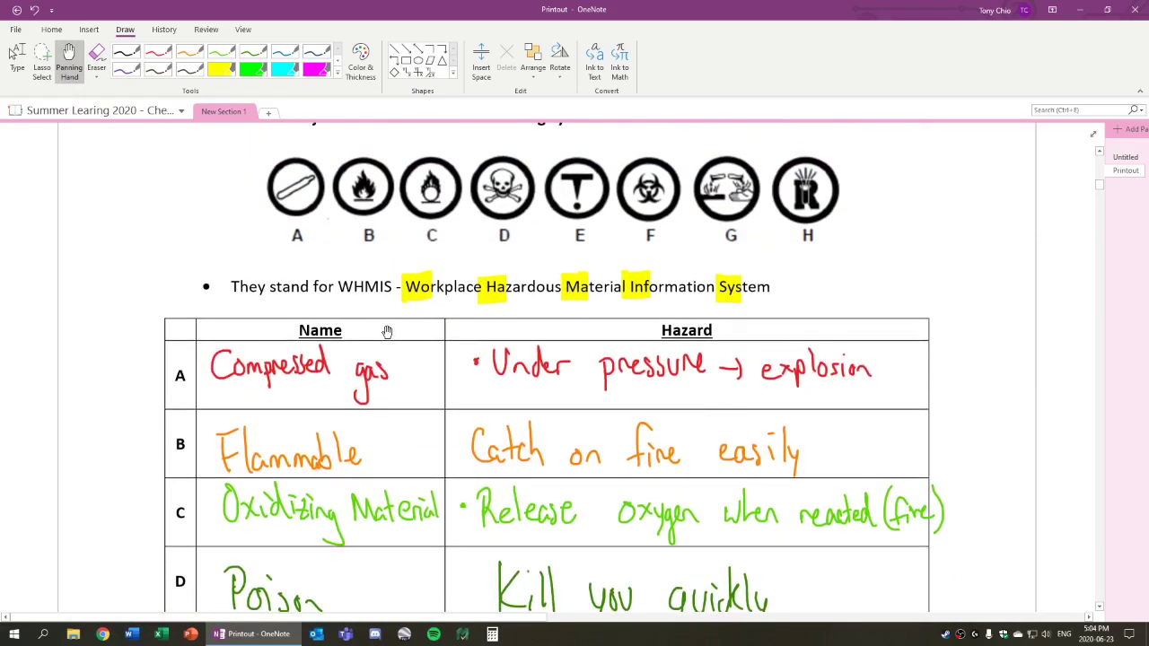
pyautogui.scroll(1, 391, 314)
pyautogui.scroll(-5, 417, 360)
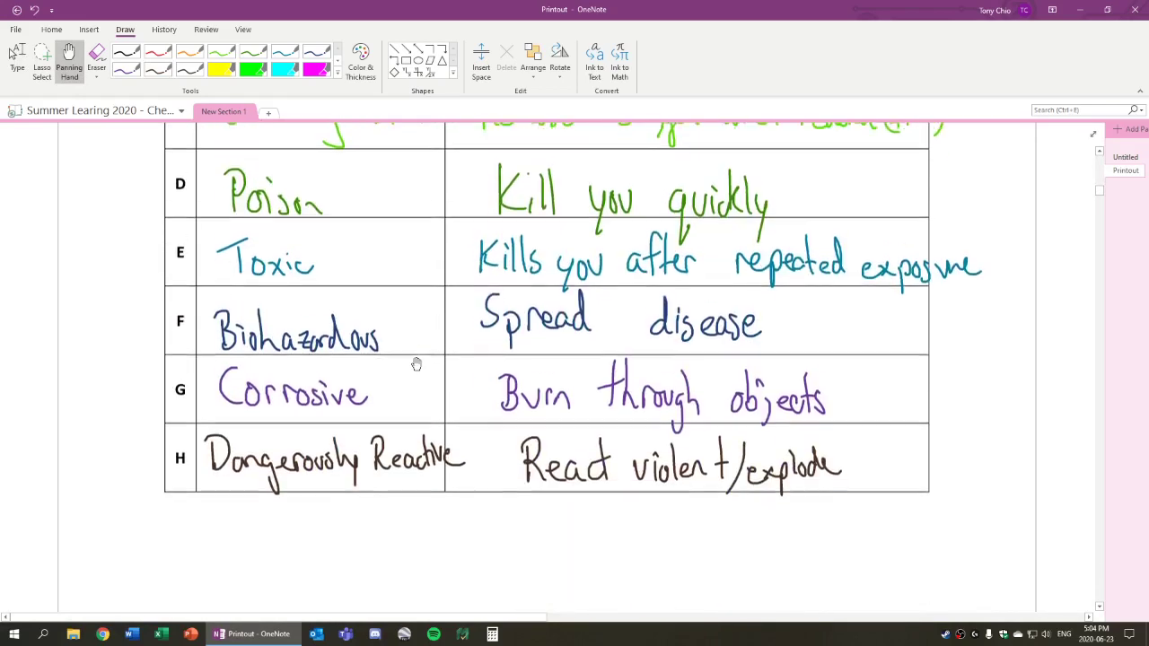
pyautogui.scroll(-8, 417, 363)
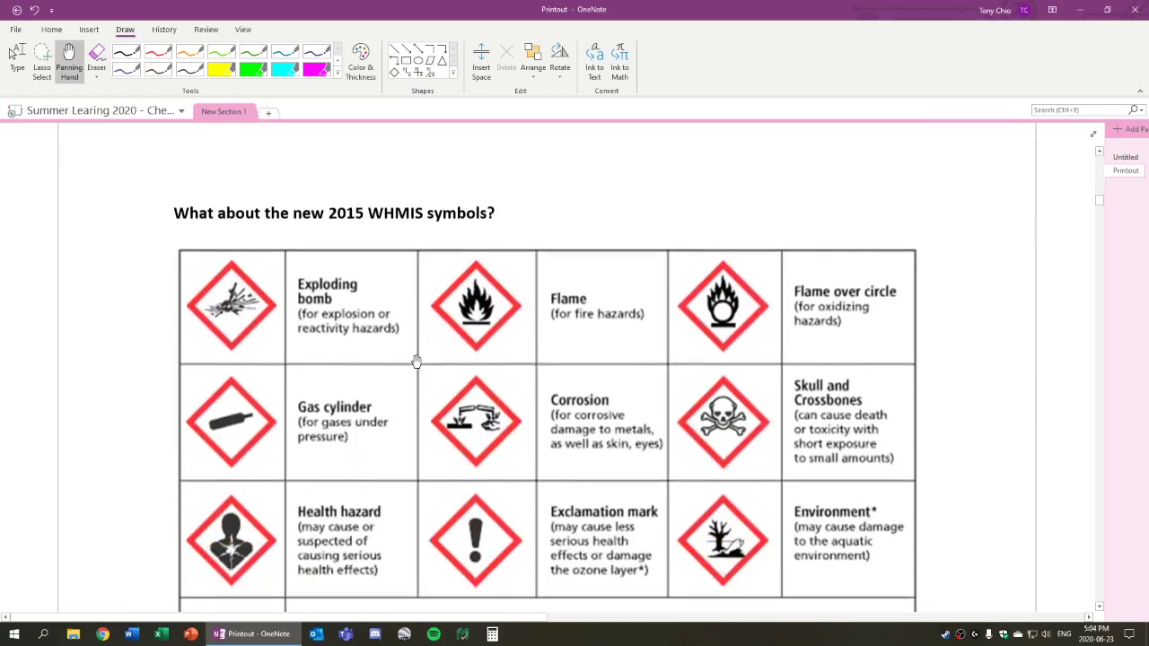
pyautogui.scroll(-3, 416, 362)
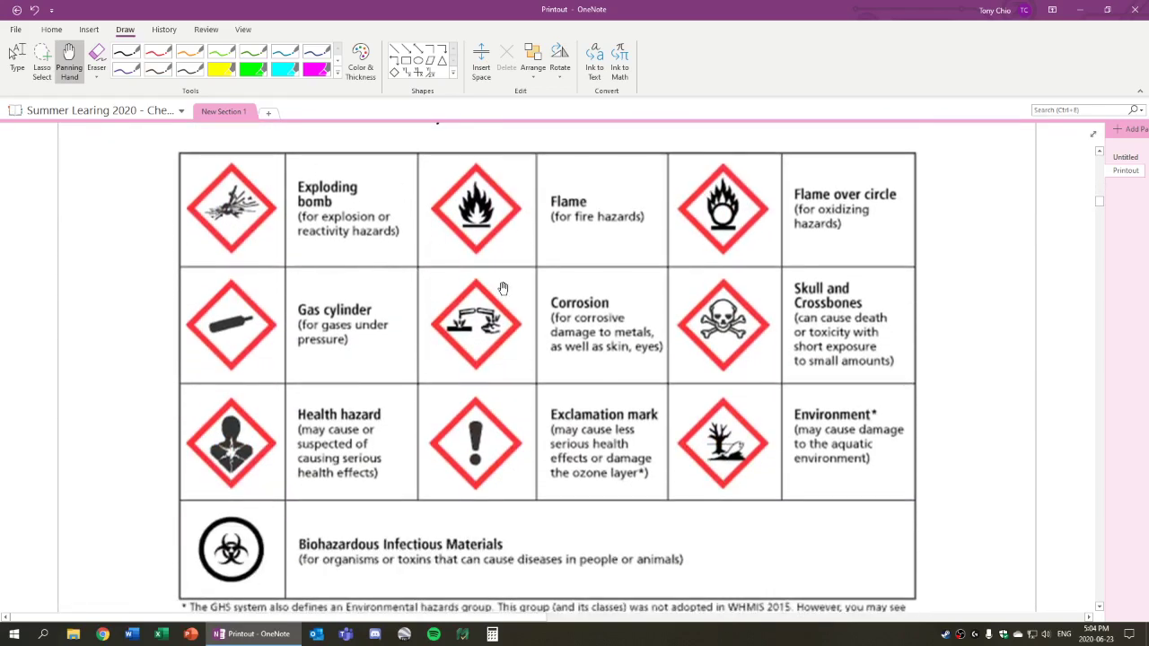
# Step: Highlight Flame, Flame over circle, Skull and Crossbones, Corrosion, Gas cylinder and Biohazardous icons yellow
pyautogui.click(221, 70)
pyautogui.moveTo(440, 170)
pyautogui.mouseDown()
pyautogui.moveTo(444, 192)
pyautogui.moveTo(503, 190)
pyautogui.moveTo(468, 223)
pyautogui.moveTo(510, 245)
pyautogui.mouseUp()
pyautogui.moveTo(754, 161)
pyautogui.mouseDown()
pyautogui.moveTo(766, 195)
pyautogui.moveTo(718, 229)
pyautogui.moveTo(745, 249)
pyautogui.mouseUp()
pyautogui.moveTo(775, 310)
pyautogui.mouseDown()
pyautogui.moveTo(763, 297)
pyautogui.moveTo(646, 323)
pyautogui.moveTo(739, 354)
pyautogui.mouseUp()
pyautogui.moveTo(519, 286)
pyautogui.mouseDown()
pyautogui.moveTo(440, 310)
pyautogui.moveTo(516, 319)
pyautogui.moveTo(453, 358)
pyautogui.moveTo(483, 359)
pyautogui.mouseUp()
pyautogui.moveTo(247, 289)
pyautogui.mouseDown()
pyautogui.moveTo(220, 289)
pyautogui.moveTo(197, 338)
pyautogui.moveTo(234, 363)
pyautogui.mouseUp()
pyautogui.moveTo(194, 526)
pyautogui.mouseDown()
pyautogui.moveTo(244, 515)
pyautogui.moveTo(208, 550)
pyautogui.moveTo(255, 565)
pyautogui.moveTo(215, 586)
pyautogui.mouseUp()
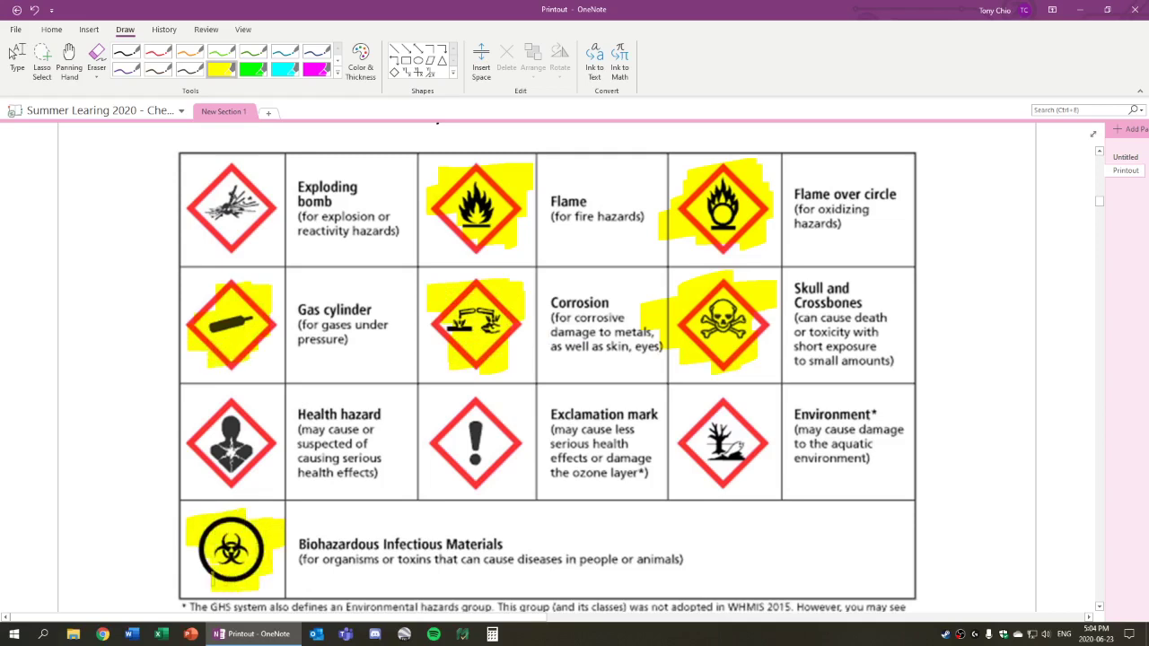
# Step: Highlight Exploding bomb in green, and Health hazard and Exclamation mark in cyan
pyautogui.click(254, 70)
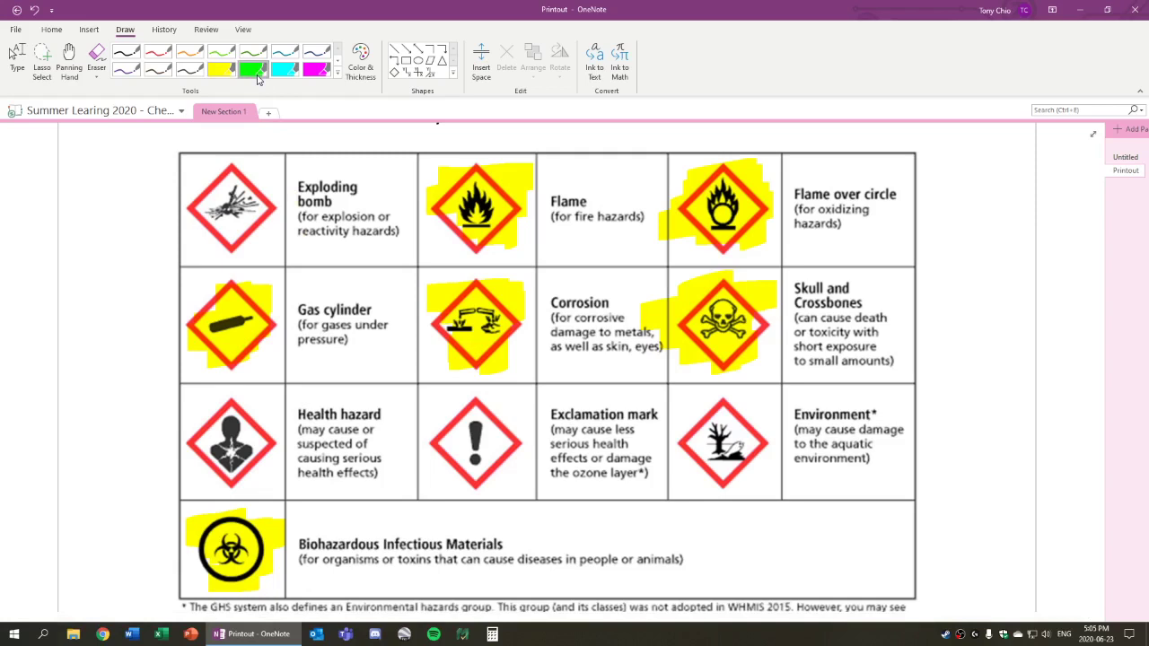
pyautogui.moveTo(205, 165)
pyautogui.mouseDown()
pyautogui.moveTo(305, 219)
pyautogui.moveTo(259, 235)
pyautogui.mouseUp()
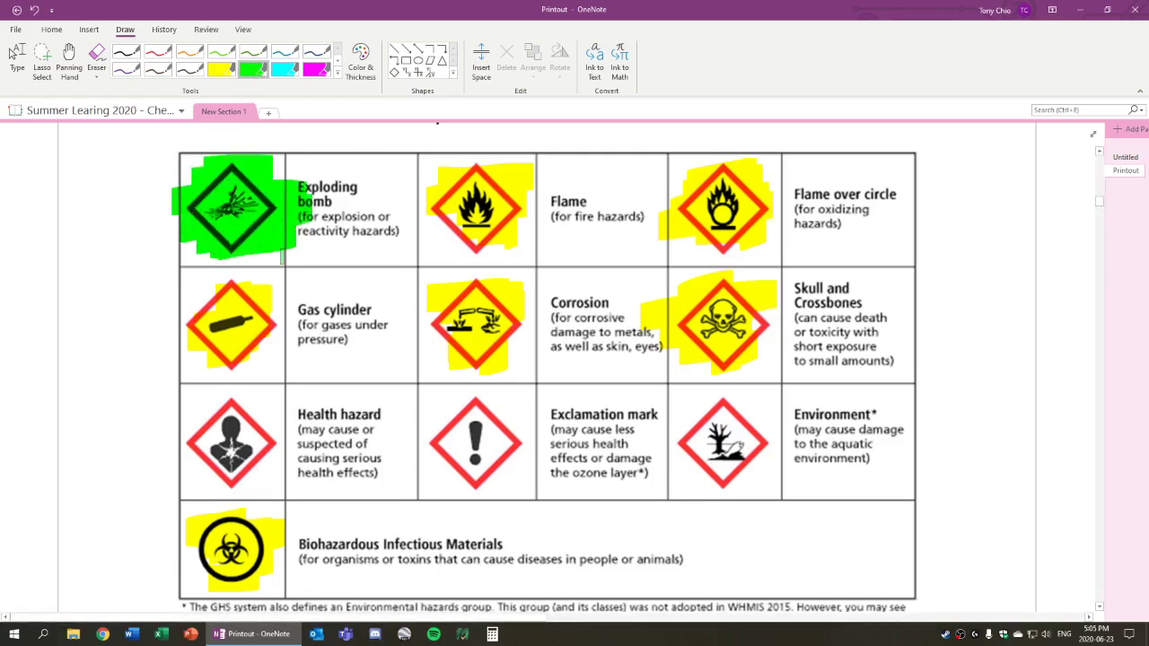
pyautogui.click(285, 70)
pyautogui.moveTo(250, 403)
pyautogui.mouseDown()
pyautogui.moveTo(297, 440)
pyautogui.moveTo(222, 489)
pyautogui.mouseUp()
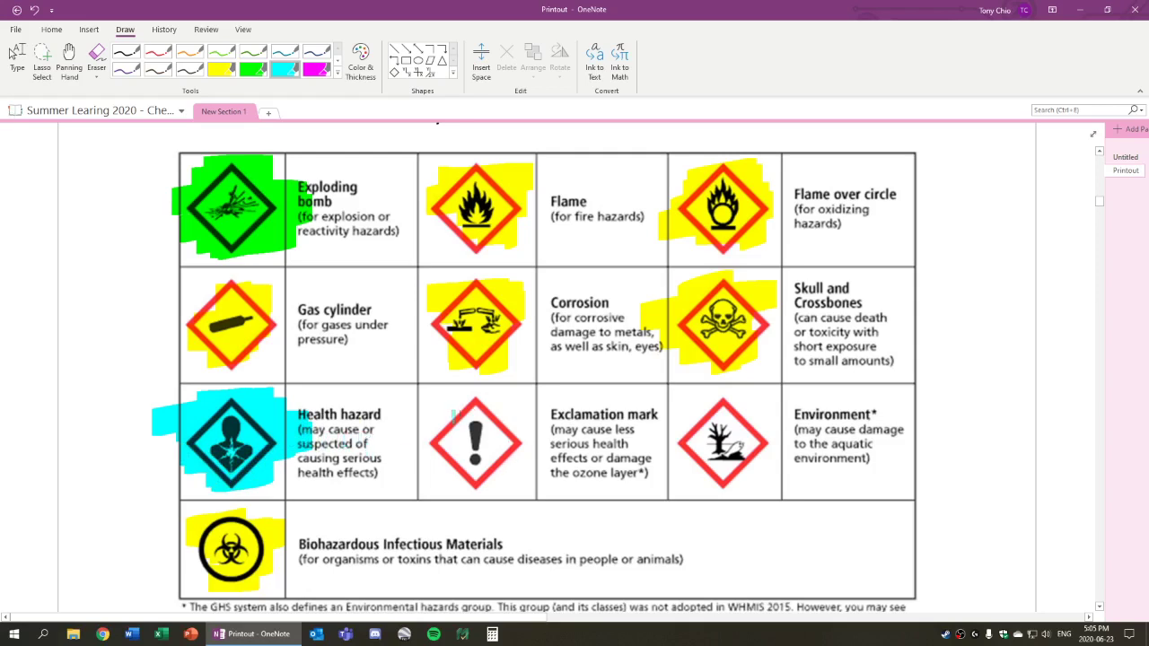
pyautogui.moveTo(454, 416)
pyautogui.mouseDown()
pyautogui.moveTo(496, 400)
pyautogui.moveTo(508, 422)
pyautogui.moveTo(510, 400)
pyautogui.moveTo(455, 425)
pyautogui.moveTo(509, 445)
pyautogui.moveTo(447, 454)
pyautogui.moveTo(449, 467)
pyautogui.moveTo(507, 488)
pyautogui.mouseUp()
# Step: Circle the Environment icon with the red pen after undoing a magenta highlight
pyautogui.click(316, 67)
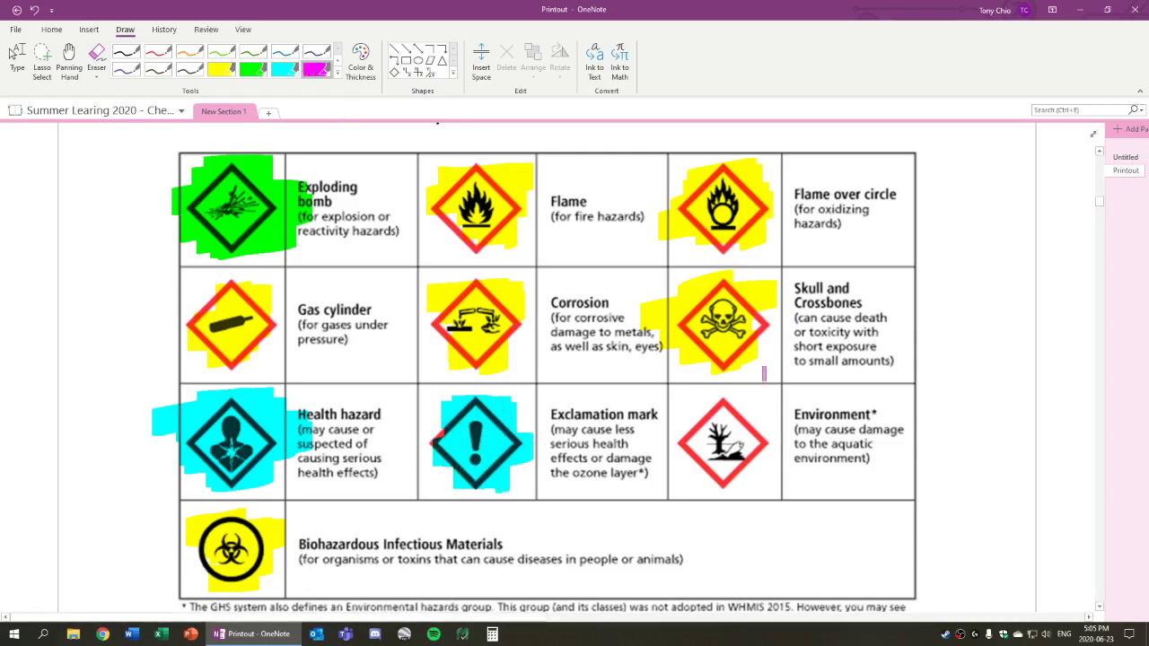
pyautogui.moveTo(678, 406)
pyautogui.mouseDown()
pyautogui.moveTo(774, 420)
pyautogui.moveTo(665, 436)
pyautogui.moveTo(777, 442)
pyautogui.mouseUp()
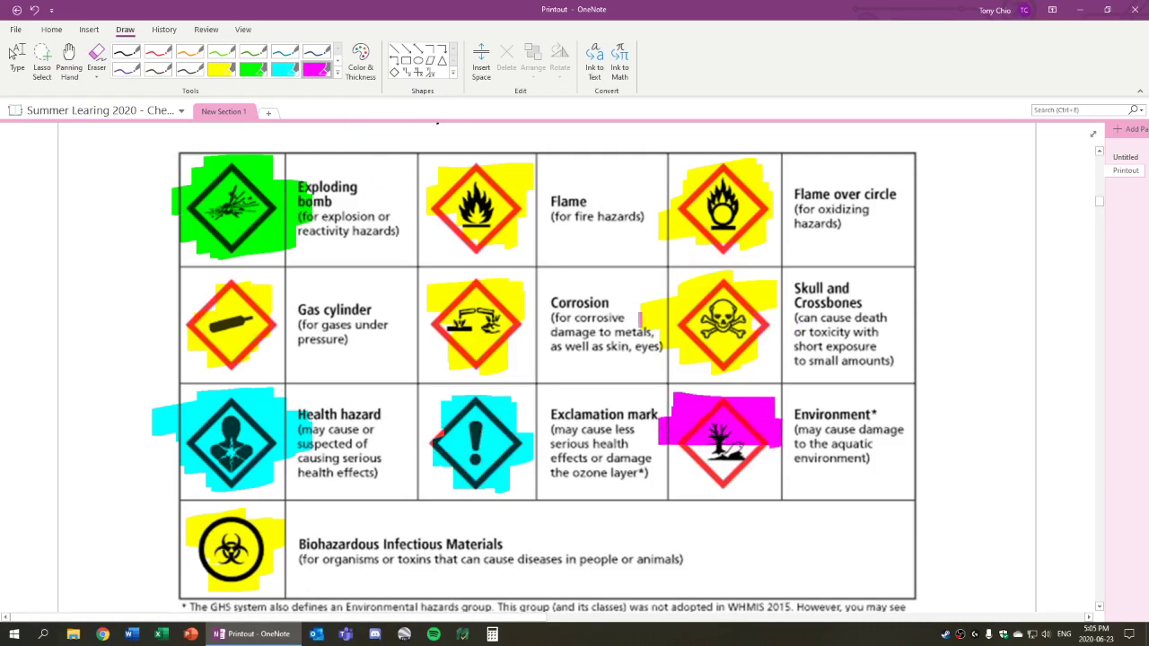
pyautogui.hotkey('ctrl', 'z')
pyautogui.click(220, 67)
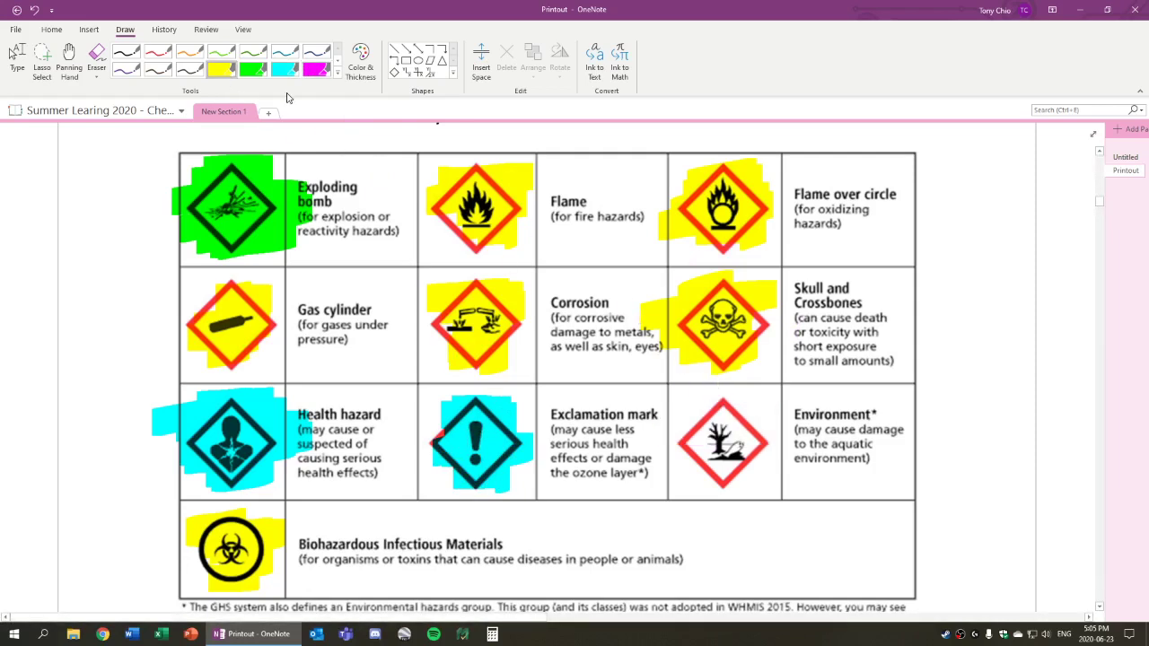
pyautogui.click(157, 51)
pyautogui.moveTo(758, 393)
pyautogui.mouseDown()
pyautogui.moveTo(707, 387)
pyautogui.moveTo(666, 463)
pyautogui.moveTo(782, 485)
pyautogui.moveTo(747, 391)
pyautogui.mouseUp()
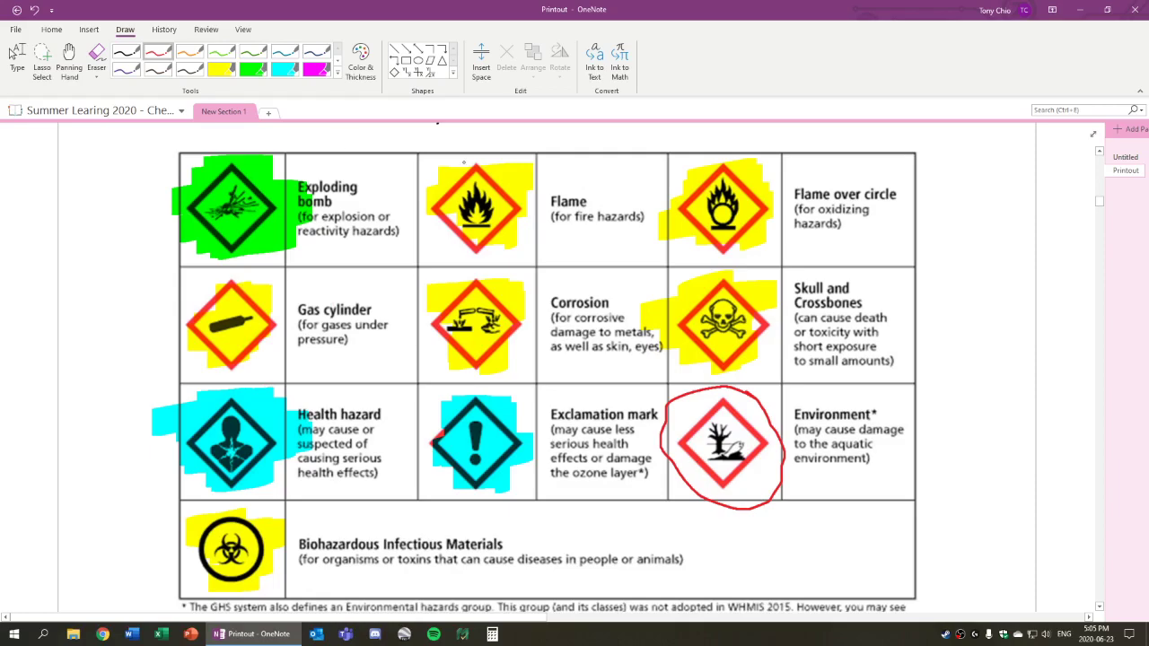
# Step: Scroll through the WHMIS table and down past the 2015 symbols to the HHPS question
pyautogui.scroll(15, 547, 369)
pyautogui.scroll(-4, 548, 368)
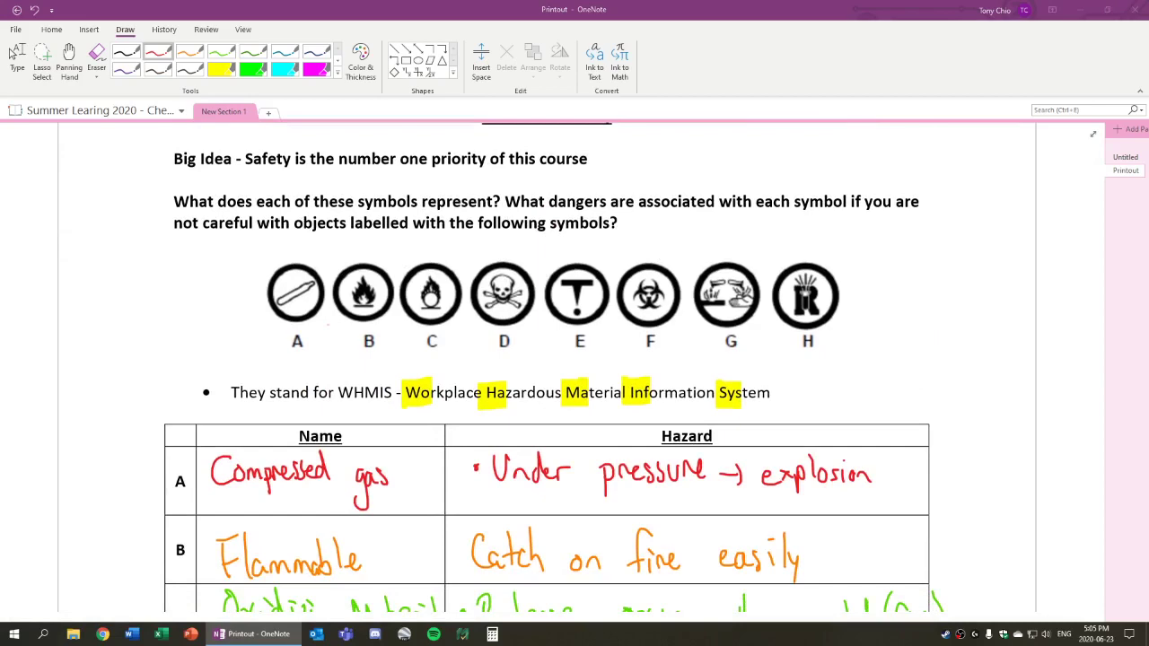
pyautogui.scroll(-6, 1026, 357)
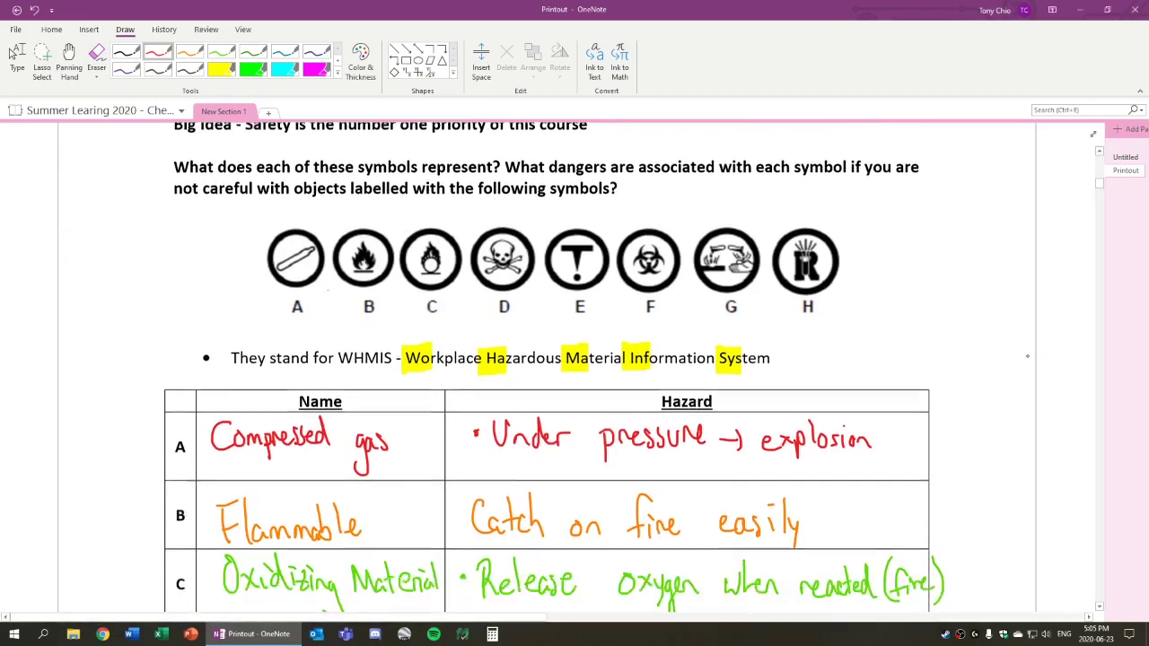
pyautogui.scroll(3, 1023, 357)
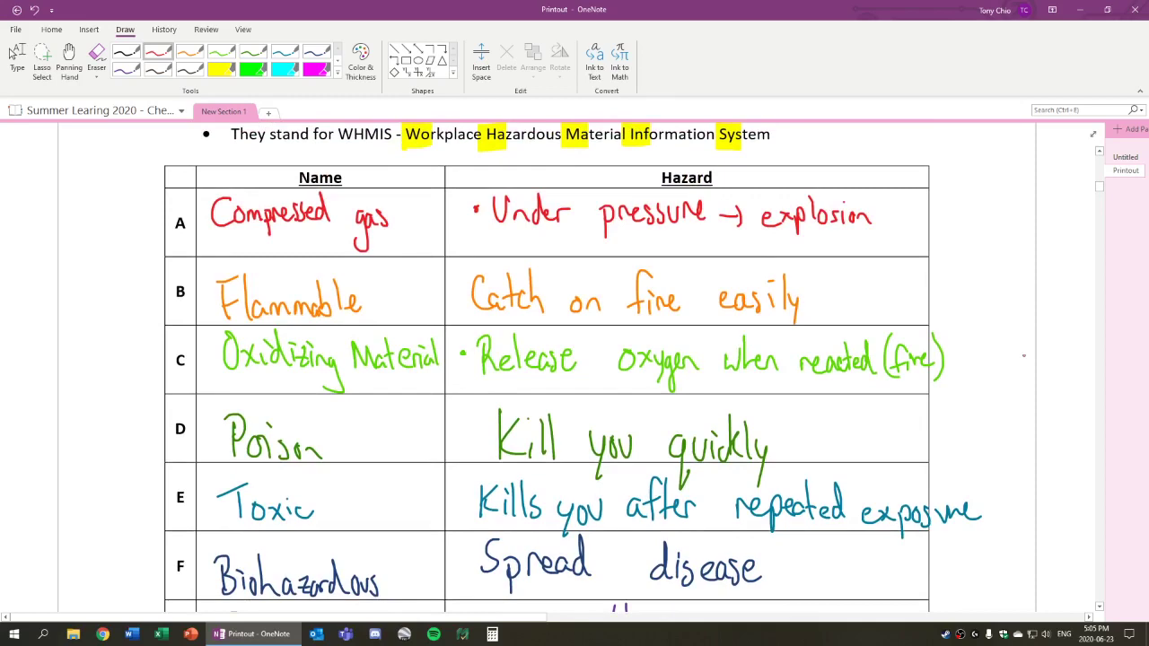
pyautogui.scroll(2, 1024, 357)
pyautogui.scroll(-20, 1024, 356)
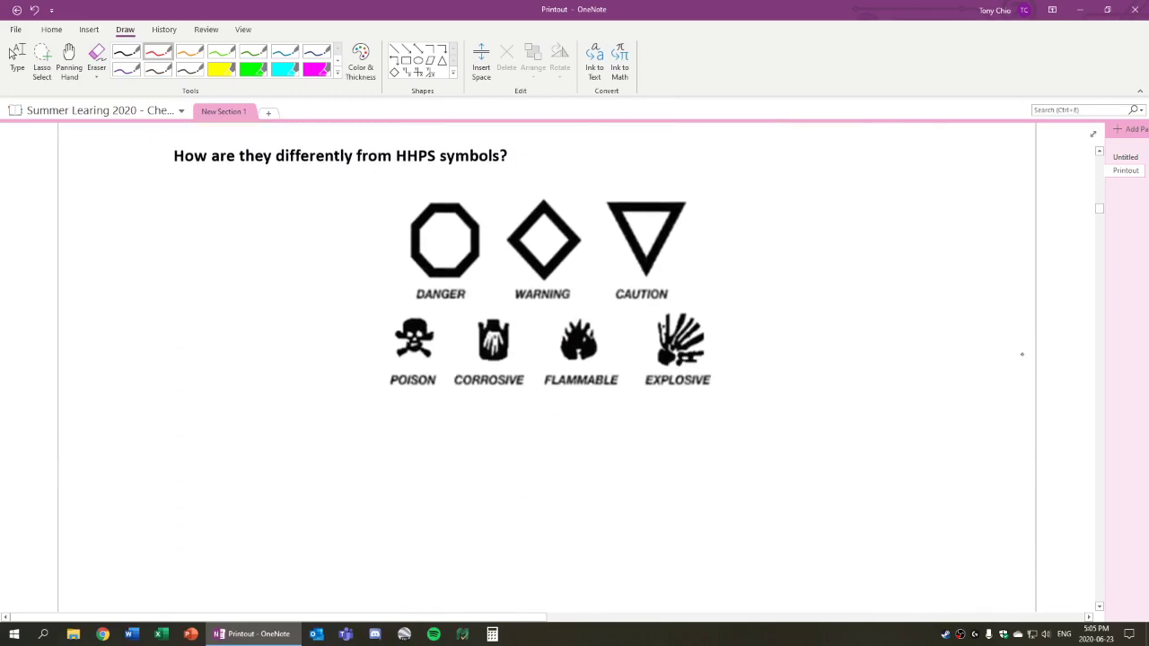
# Step: In teal pen, handwrite 'Hazordous Household' after the bullet below the symbol chart
pyautogui.click(284, 52)
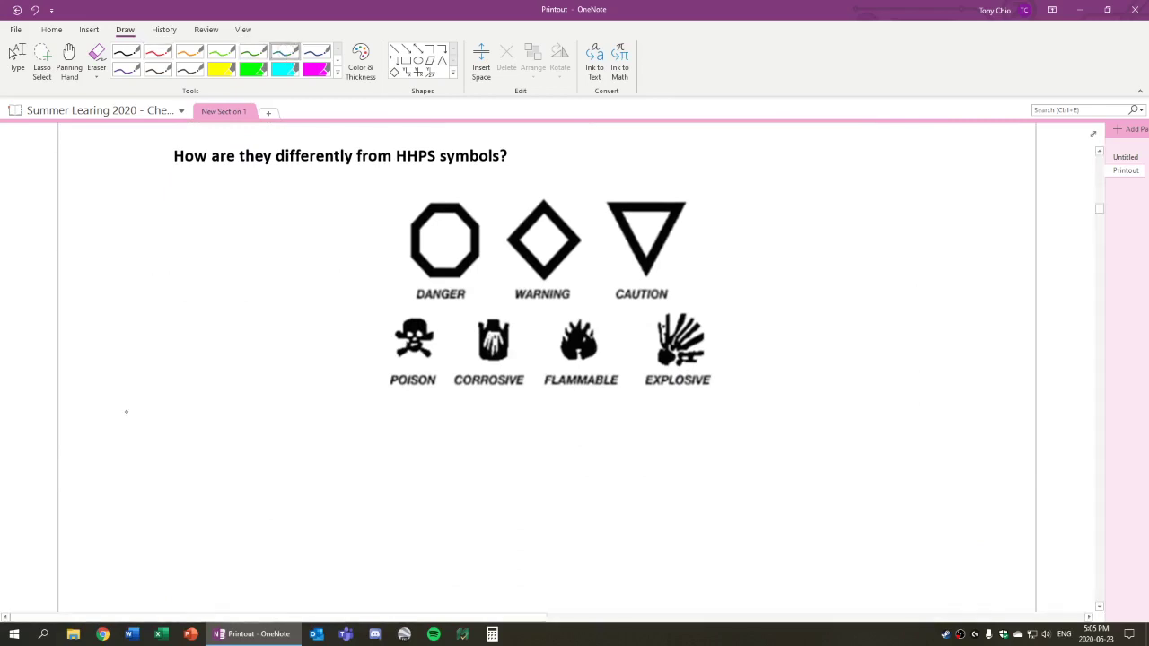
pyautogui.moveTo(153, 424)
pyautogui.mouseDown()
pyautogui.moveTo(153, 472)
pyautogui.moveTo(170, 468)
pyautogui.mouseUp()
pyautogui.moveTo(152, 449)
pyautogui.mouseDown()
pyautogui.moveTo(205, 470)
pyautogui.moveTo(240, 469)
pyautogui.mouseUp()
pyautogui.moveTo(217, 457); pyautogui.dragTo(253, 468)
pyautogui.moveTo(255, 469)
pyautogui.mouseDown()
pyautogui.moveTo(267, 450)
pyautogui.moveTo(279, 472)
pyautogui.mouseUp()
pyautogui.moveTo(285, 456); pyautogui.dragTo(292, 466)
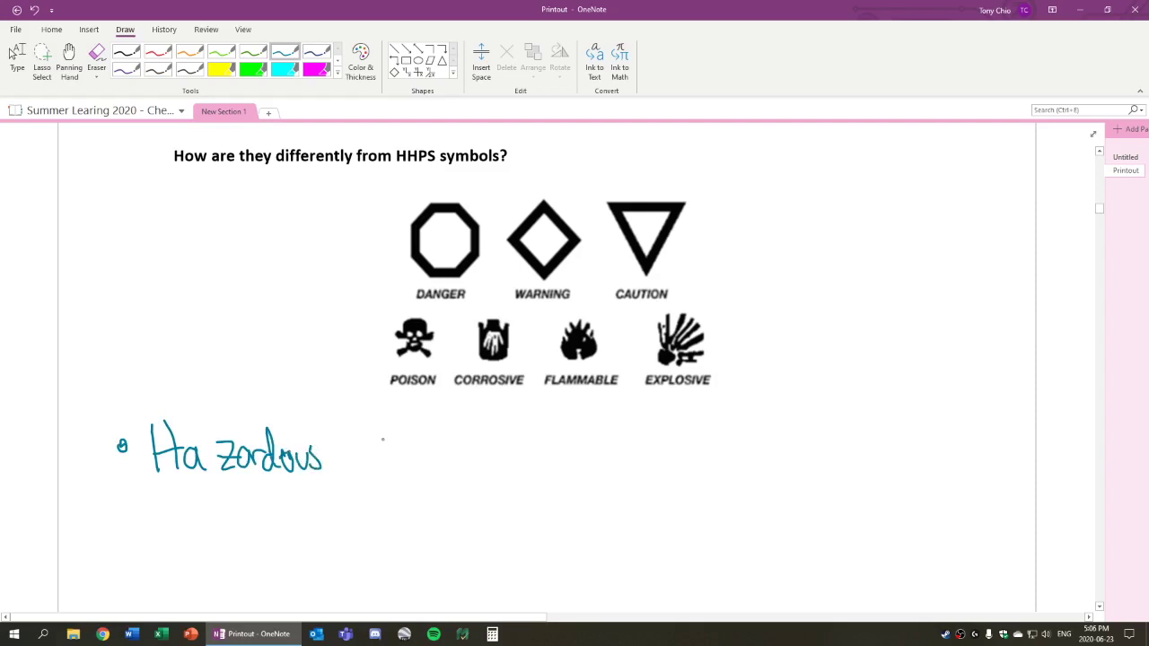
pyautogui.moveTo(378, 426); pyautogui.dragTo(378, 471)
pyautogui.moveTo(353, 459); pyautogui.dragTo(394, 453)
pyautogui.moveTo(402, 458)
pyautogui.mouseDown()
pyautogui.moveTo(417, 476)
pyautogui.moveTo(458, 476)
pyautogui.mouseUp()
pyautogui.moveTo(455, 427); pyautogui.dragTo(479, 474)
pyautogui.moveTo(493, 429); pyautogui.dragTo(498, 476)
pyautogui.moveTo(509, 457); pyautogui.dragTo(512, 471)
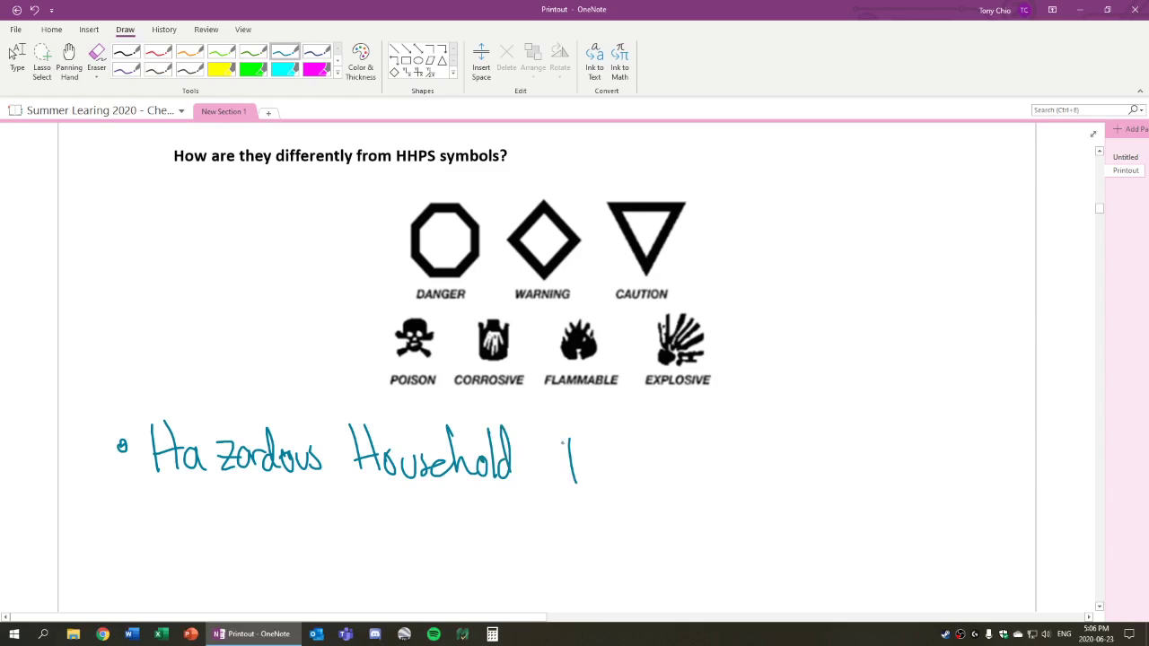
# Step: Complete the bullet with 'Product Symbols' and switch to the Panning Hand
pyautogui.moveTo(565, 438); pyautogui.dragTo(569, 460)
pyautogui.moveTo(589, 460); pyautogui.dragTo(668, 476)
pyautogui.moveTo(672, 460); pyautogui.dragTo(676, 478)
pyautogui.moveTo(683, 429); pyautogui.dragTo(682, 479)
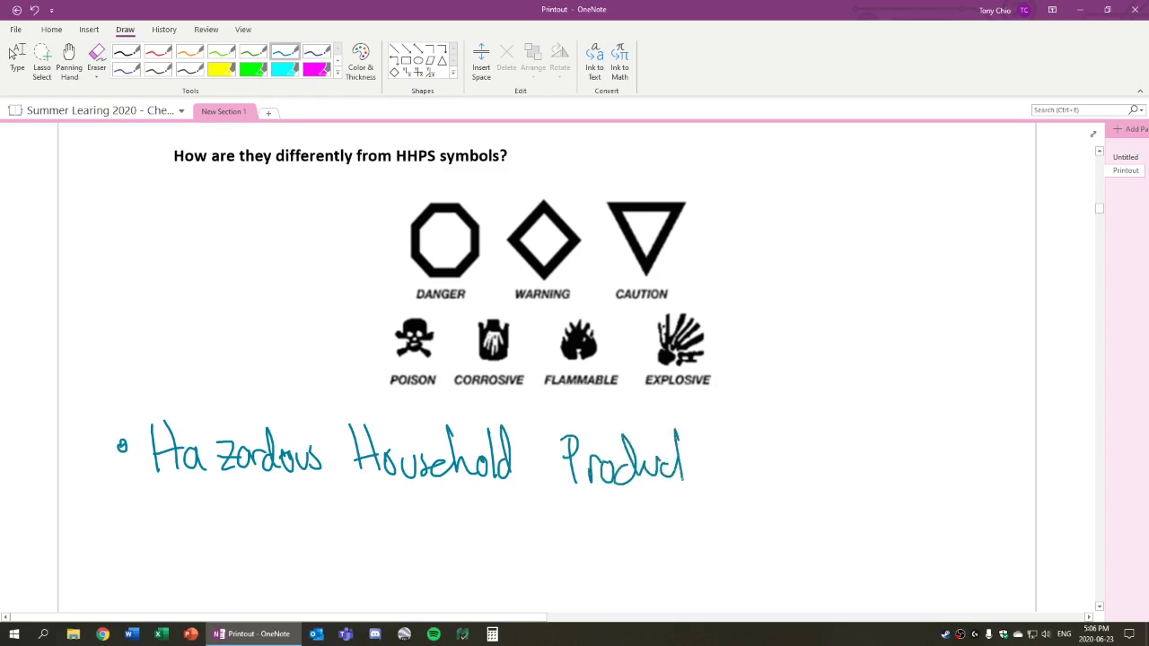
pyautogui.moveTo(731, 440); pyautogui.dragTo(716, 474)
pyautogui.moveTo(734, 456)
pyautogui.mouseDown()
pyautogui.moveTo(742, 496)
pyautogui.moveTo(776, 471)
pyautogui.mouseUp()
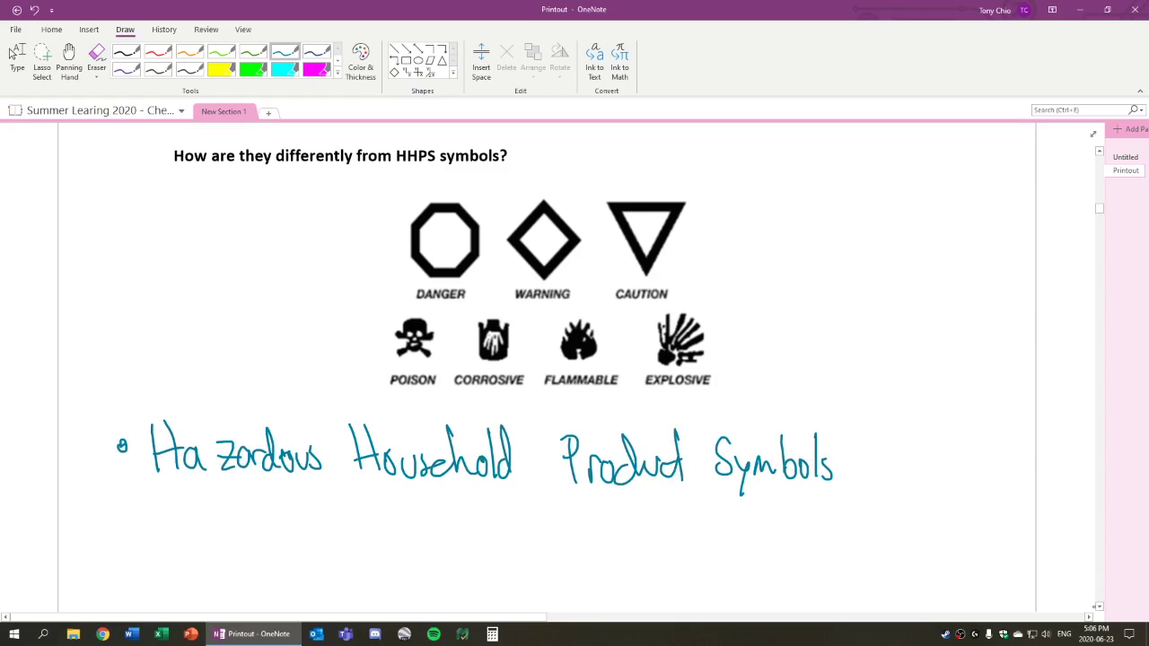
pyautogui.scroll(-1, 575, 360)
pyautogui.scroll(1, 1004, 165)
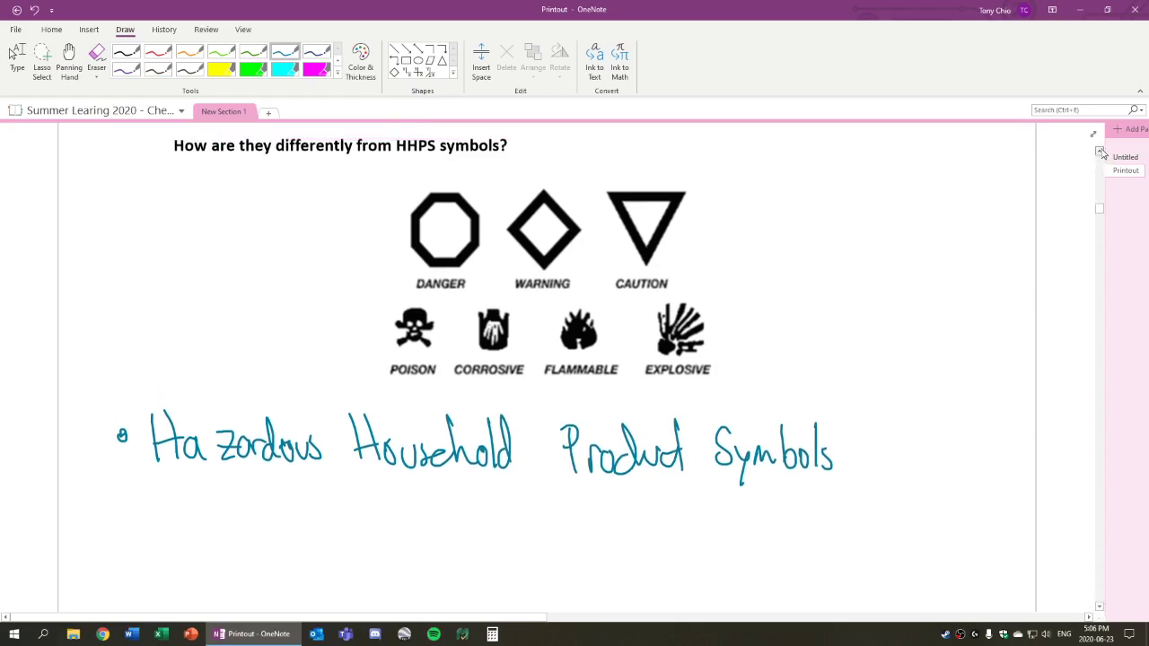
pyautogui.click(69, 67)
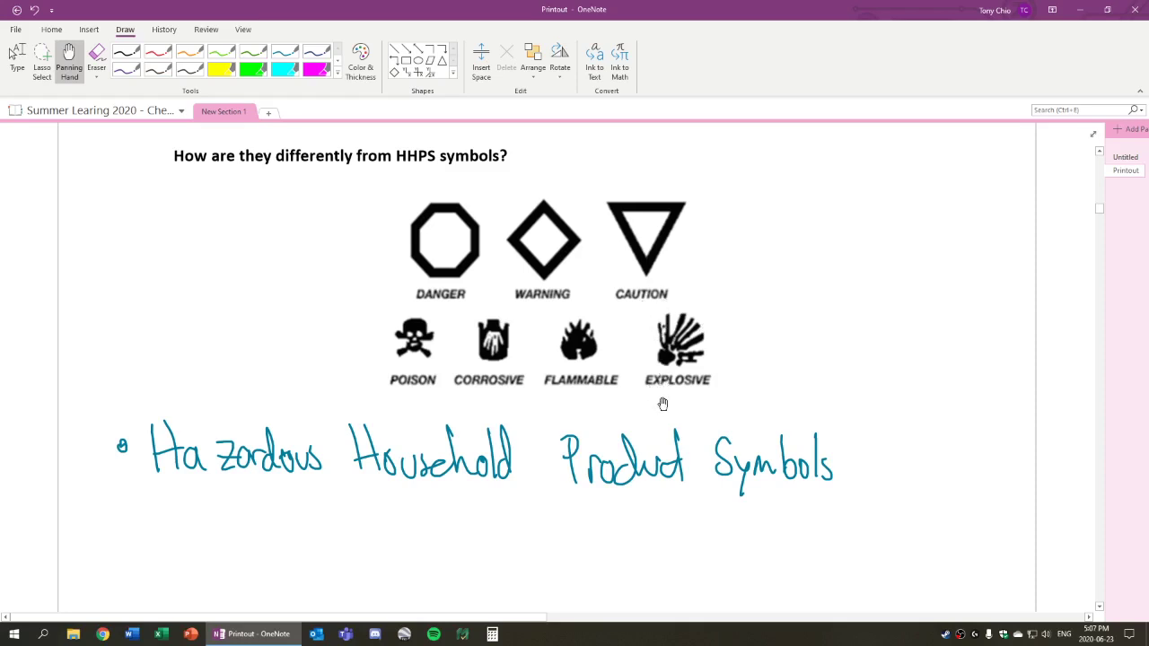
# Step: In red ink, handwrite 'Fire Extinguisher' with the use 'Large fires'
pyautogui.scroll(-5, 648, 449)
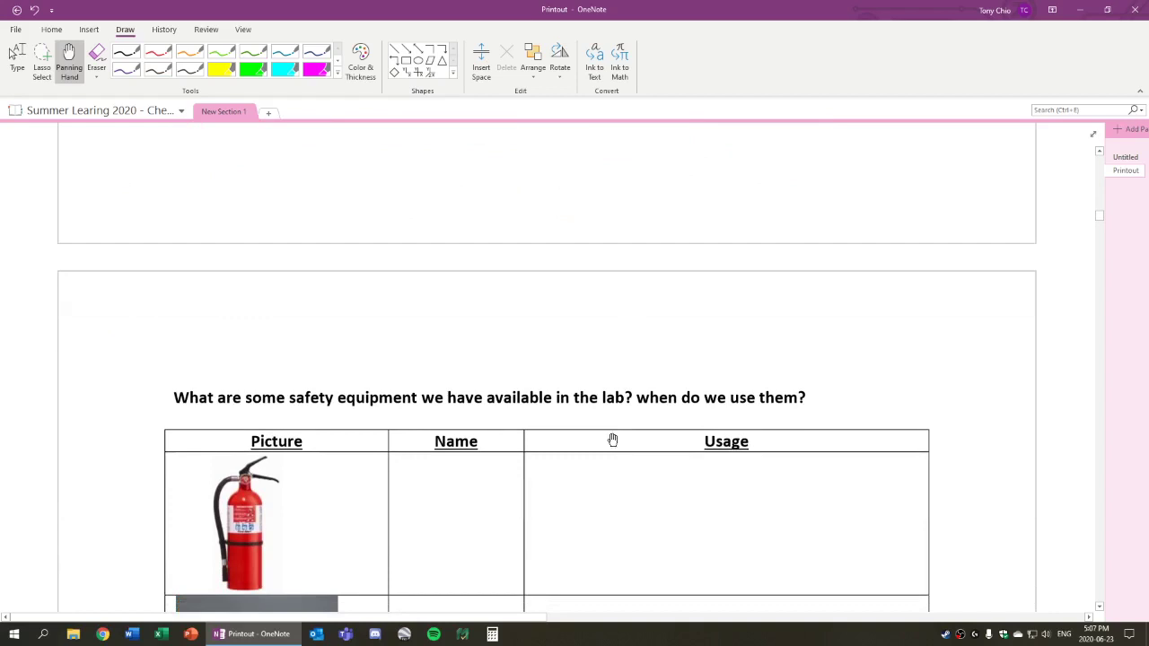
pyautogui.scroll(-3, 612, 440)
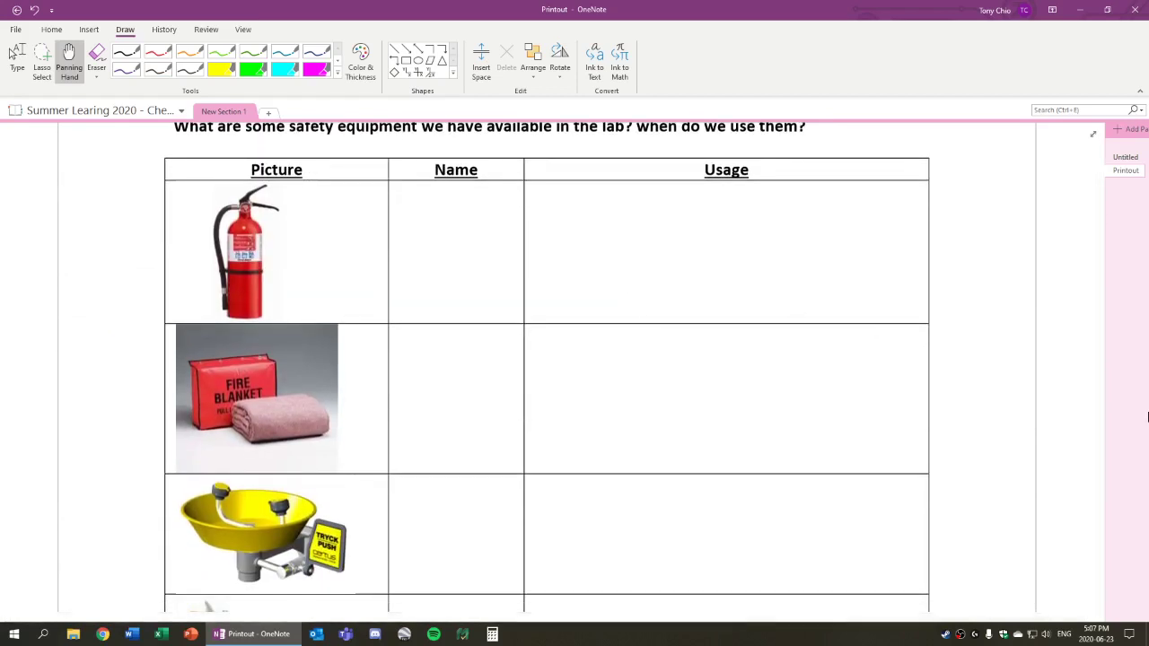
pyautogui.click(158, 51)
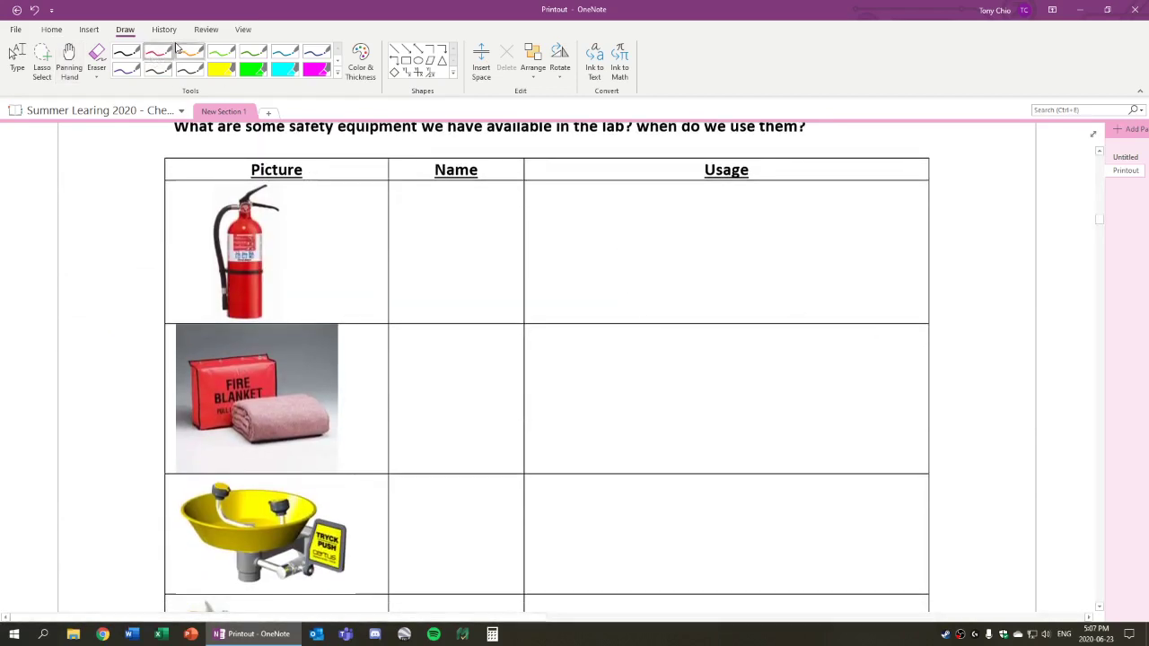
pyautogui.moveTo(413, 195)
pyautogui.mouseDown()
pyautogui.moveTo(401, 283)
pyautogui.moveTo(425, 281)
pyautogui.mouseUp()
pyautogui.moveTo(444, 248); pyautogui.dragTo(447, 282)
pyautogui.moveTo(438, 264)
pyautogui.mouseDown()
pyautogui.moveTo(458, 262)
pyautogui.moveTo(483, 307)
pyautogui.mouseUp()
pyautogui.moveTo(496, 269); pyautogui.dragTo(507, 271)
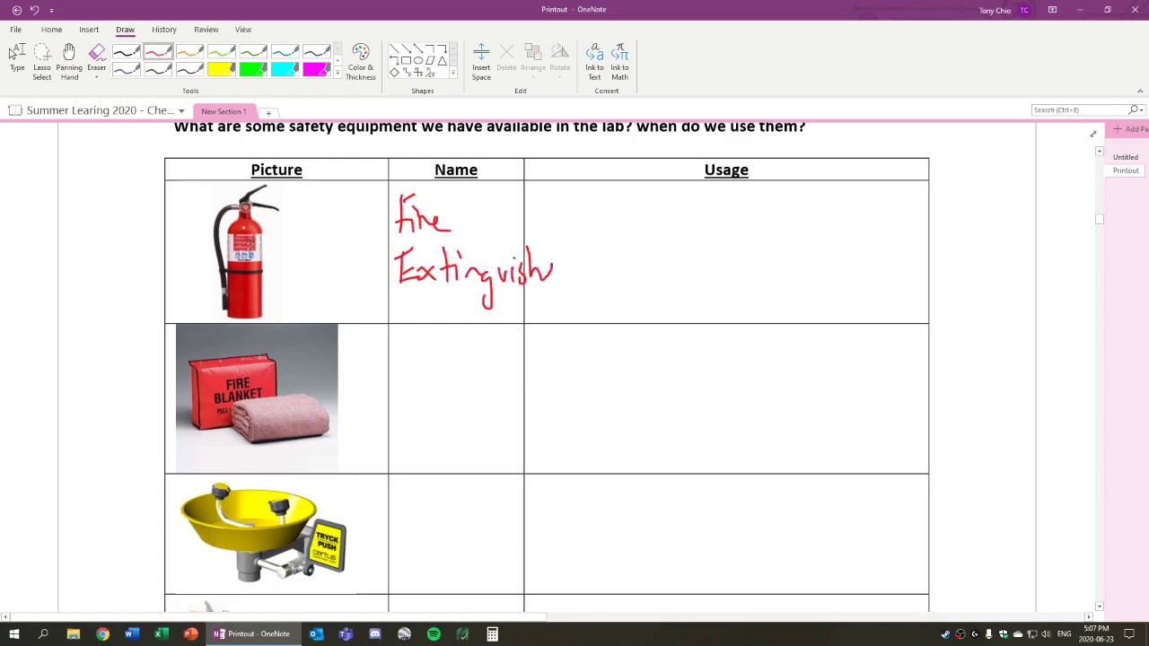
pyautogui.moveTo(635, 193)
pyautogui.mouseDown()
pyautogui.moveTo(661, 244)
pyautogui.moveTo(682, 246)
pyautogui.mouseUp()
pyautogui.moveTo(688, 247)
pyautogui.mouseDown()
pyautogui.moveTo(706, 226)
pyautogui.moveTo(693, 285)
pyautogui.moveTo(740, 244)
pyautogui.mouseUp()
pyautogui.moveTo(800, 214); pyautogui.dragTo(782, 255)
pyautogui.moveTo(772, 244); pyautogui.dragTo(792, 243)
pyautogui.moveTo(800, 238); pyautogui.dragTo(801, 253)
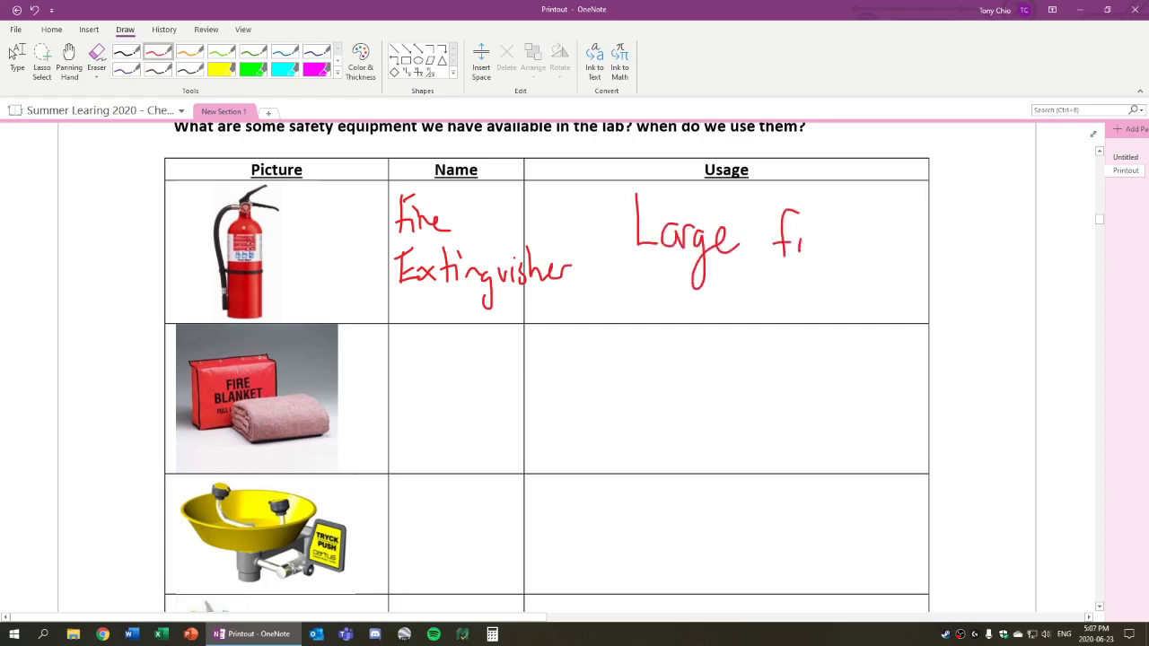
# Step: Handwrite 'Fire Blanket' beside the blanket picture with the use 'Smaller fires'
pyautogui.click(1102, 609)
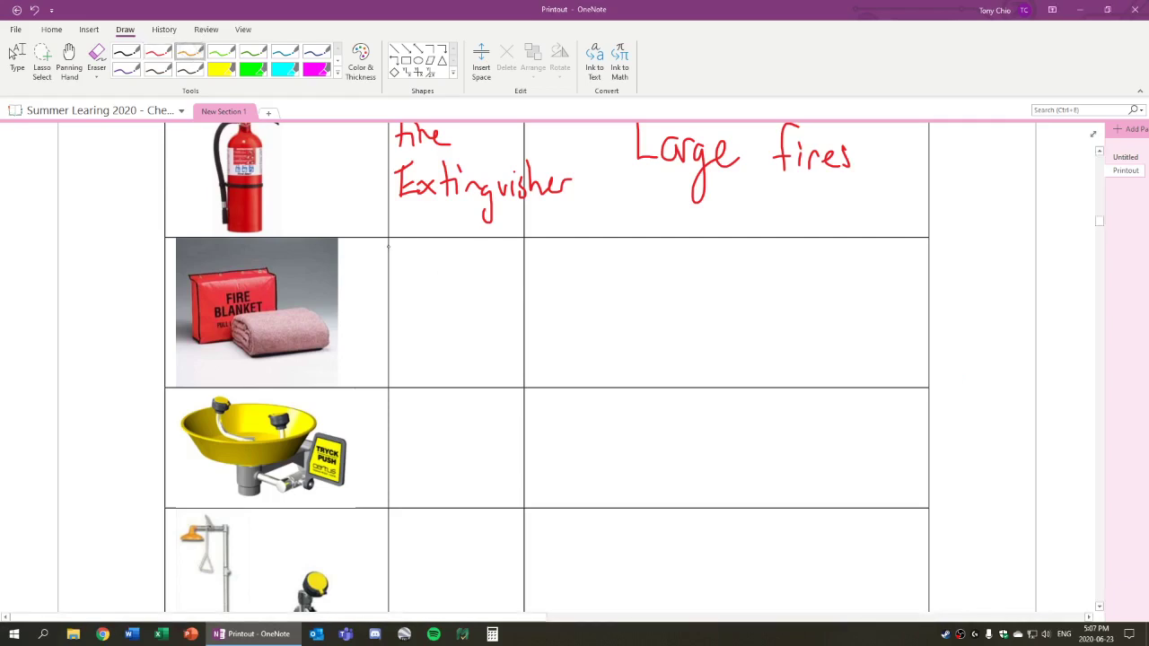
pyautogui.moveTo(426, 255); pyautogui.dragTo(404, 294)
pyautogui.moveTo(406, 282); pyautogui.dragTo(421, 281)
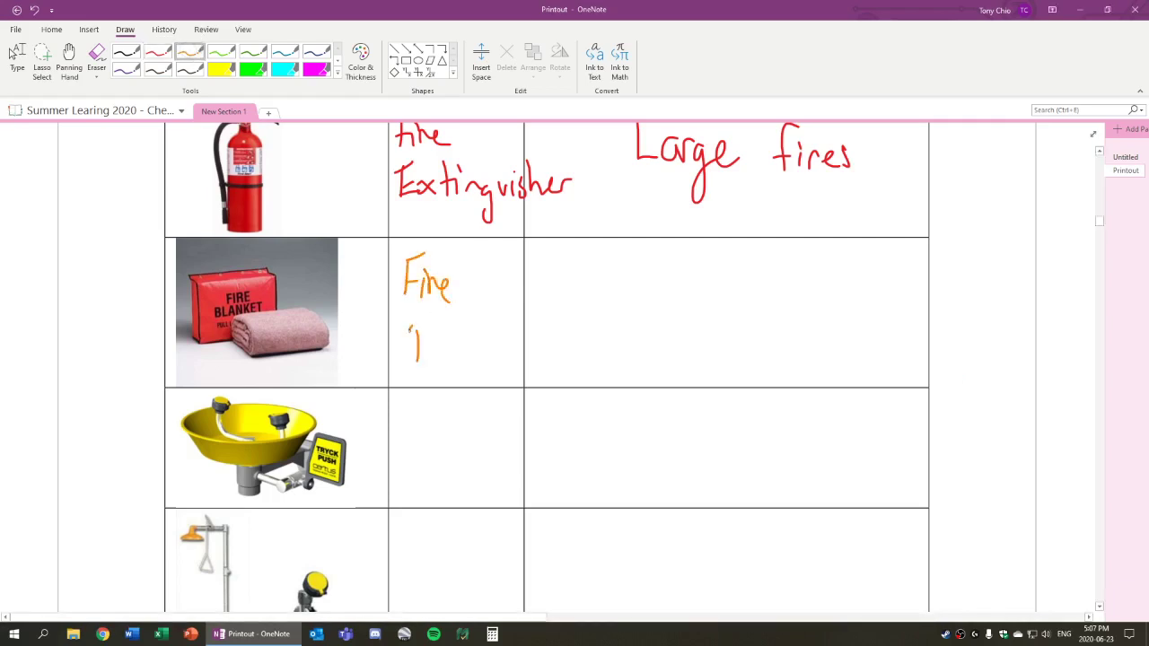
pyautogui.moveTo(411, 325); pyautogui.dragTo(413, 357)
pyautogui.moveTo(433, 320)
pyautogui.mouseDown()
pyautogui.moveTo(434, 356)
pyautogui.moveTo(494, 350)
pyautogui.mouseUp()
pyautogui.moveTo(497, 313); pyautogui.dragTo(497, 356)
pyautogui.moveTo(491, 335); pyautogui.dragTo(499, 334)
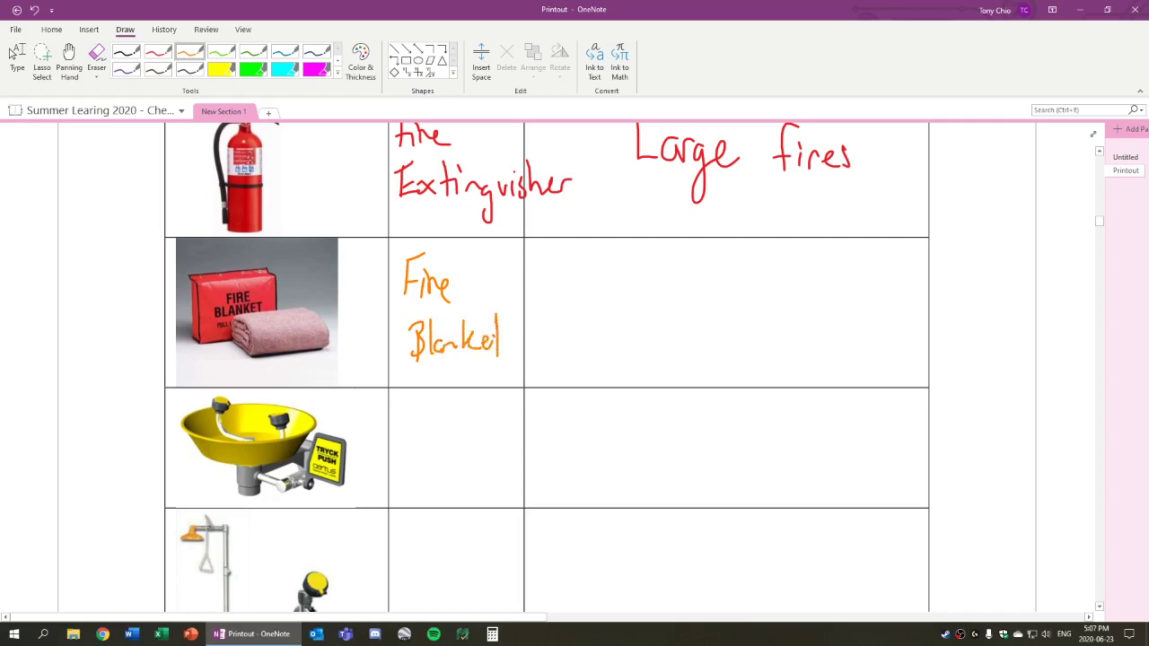
pyautogui.moveTo(620, 267)
pyautogui.mouseDown()
pyautogui.moveTo(601, 299)
pyautogui.moveTo(631, 306)
pyautogui.mouseUp()
pyautogui.moveTo(632, 293); pyautogui.dragTo(680, 302)
pyautogui.moveTo(691, 253); pyautogui.dragTo(685, 303)
pyautogui.moveTo(691, 292); pyautogui.dragTo(702, 297)
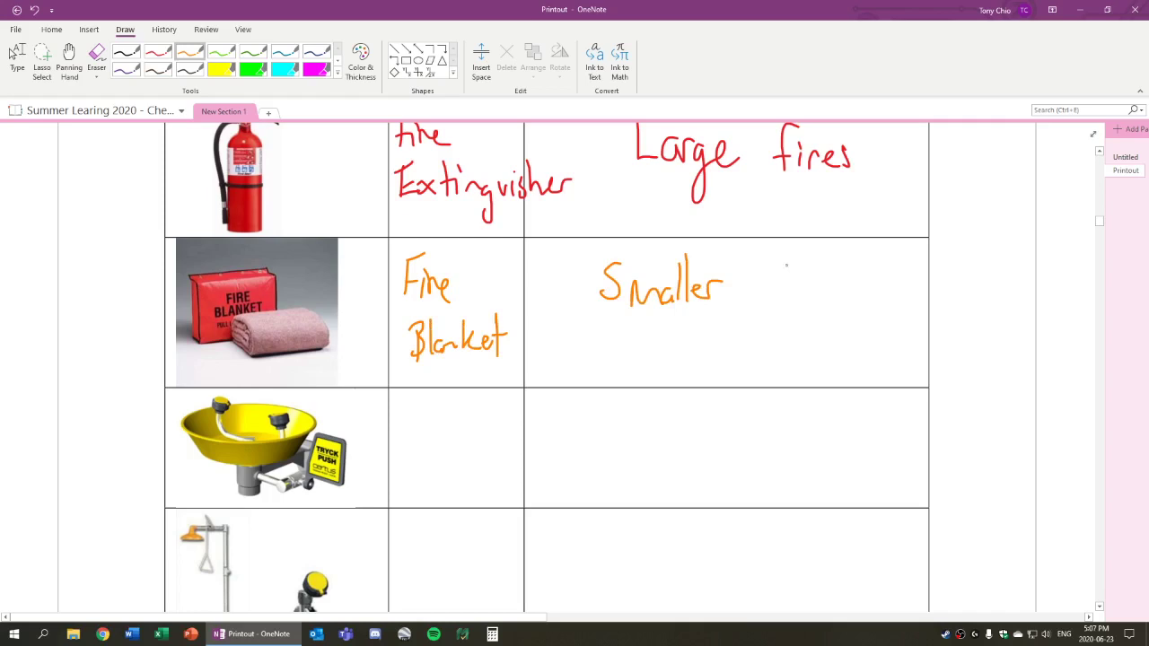
pyautogui.moveTo(780, 249); pyautogui.dragTo(766, 305)
pyautogui.moveTo(756, 284); pyautogui.dragTo(771, 283)
pyautogui.moveTo(786, 281)
pyautogui.mouseDown()
pyautogui.moveTo(787, 301)
pyautogui.moveTo(803, 280)
pyautogui.mouseUp()
pyautogui.moveTo(805, 287); pyautogui.dragTo(818, 297)
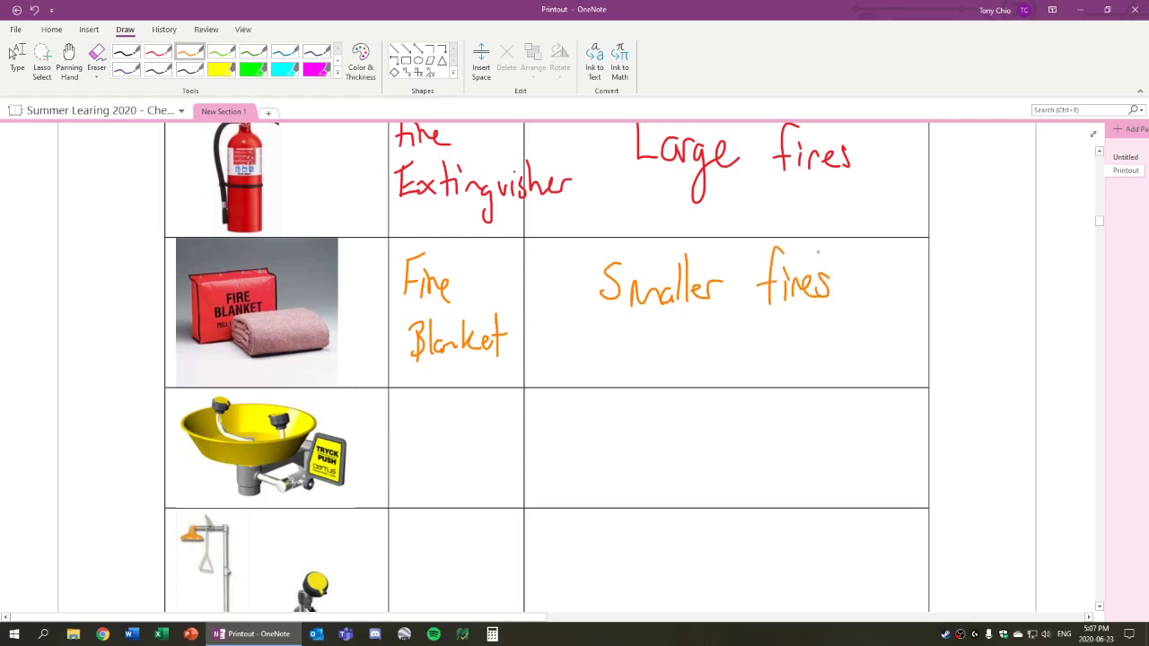
# Step: In green ink, handwrite 'EyeWash Station' beside the eyewash basin
pyautogui.click(221, 52)
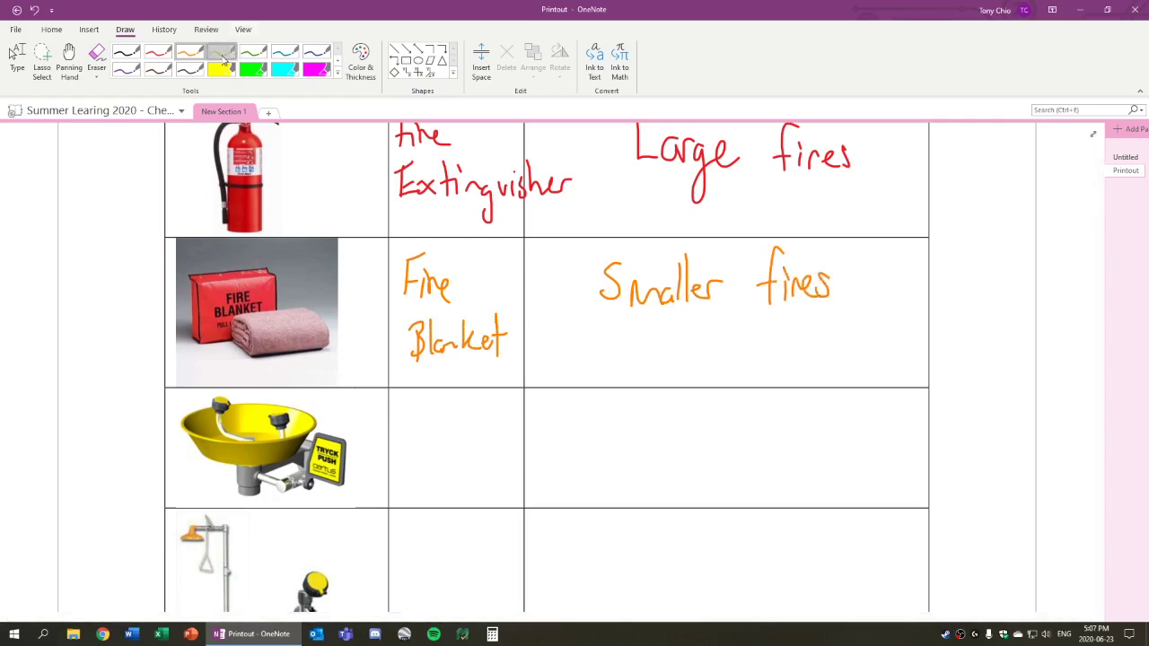
pyautogui.moveTo(407, 406); pyautogui.dragTo(402, 435)
pyautogui.moveTo(403, 419); pyautogui.dragTo(422, 432)
pyautogui.moveTo(421, 420)
pyautogui.mouseDown()
pyautogui.moveTo(434, 450)
pyautogui.moveTo(454, 433)
pyautogui.moveTo(477, 435)
pyautogui.moveTo(480, 409)
pyautogui.mouseUp()
pyautogui.moveTo(492, 418); pyautogui.dragTo(490, 434)
pyautogui.moveTo(501, 396); pyautogui.dragTo(510, 440)
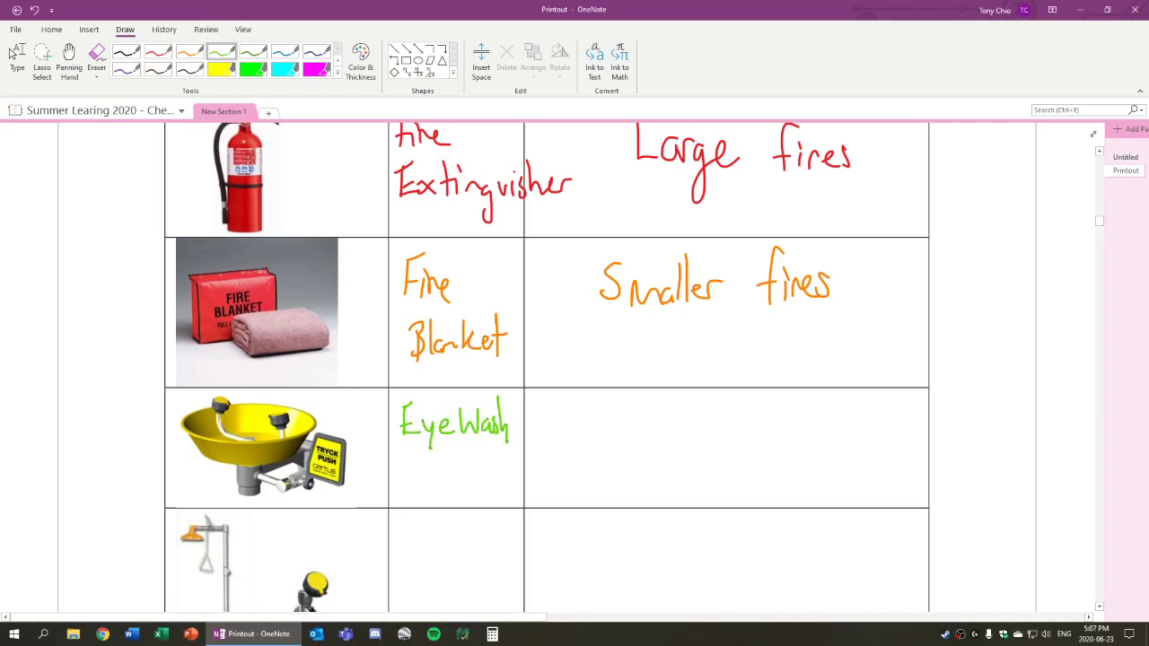
pyautogui.moveTo(424, 465)
pyautogui.mouseDown()
pyautogui.moveTo(410, 490)
pyautogui.moveTo(439, 494)
pyautogui.mouseUp()
pyautogui.click(454, 479)
pyautogui.moveTo(429, 479)
pyautogui.mouseDown()
pyautogui.moveTo(447, 476)
pyautogui.moveTo(455, 490)
pyautogui.mouseUp()
pyautogui.moveTo(461, 459)
pyautogui.mouseDown()
pyautogui.moveTo(463, 492)
pyautogui.moveTo(469, 475)
pyautogui.mouseUp()
pyautogui.moveTo(472, 476); pyautogui.dragTo(475, 490)
pyautogui.click(476, 467)
pyautogui.moveTo(486, 479)
pyautogui.mouseDown()
pyautogui.moveTo(484, 490)
pyautogui.moveTo(506, 490)
pyautogui.mouseUp()
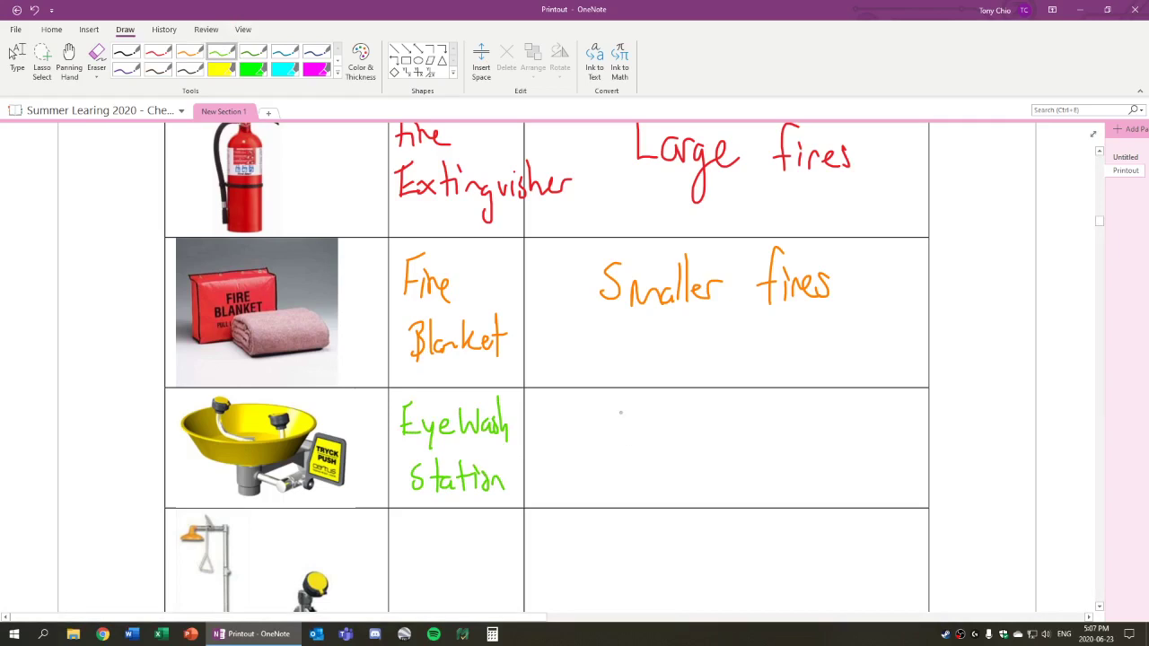
# Step: Handwrite the eyewash use 'To wash out eyes', then stop inking
pyautogui.moveTo(583, 408)
pyautogui.mouseDown()
pyautogui.moveTo(581, 440)
pyautogui.moveTo(593, 396)
pyautogui.mouseUp()
pyautogui.moveTo(602, 424); pyautogui.dragTo(680, 427)
pyautogui.moveTo(691, 425)
pyautogui.mouseDown()
pyautogui.moveTo(686, 440)
pyautogui.moveTo(699, 440)
pyautogui.mouseUp()
pyautogui.moveTo(706, 422); pyautogui.dragTo(696, 445)
pyautogui.moveTo(708, 396)
pyautogui.mouseDown()
pyautogui.moveTo(722, 446)
pyautogui.moveTo(763, 427)
pyautogui.mouseUp()
pyautogui.moveTo(780, 430); pyautogui.dragTo(792, 442)
pyautogui.moveTo(799, 407); pyautogui.dragTo(801, 443)
pyautogui.moveTo(791, 422); pyautogui.dragTo(806, 420)
pyautogui.moveTo(693, 479); pyautogui.dragTo(706, 485)
pyautogui.moveTo(709, 474)
pyautogui.mouseDown()
pyautogui.moveTo(717, 501)
pyautogui.moveTo(742, 485)
pyautogui.moveTo(731, 488)
pyautogui.mouseUp()
pyautogui.click(69, 63)
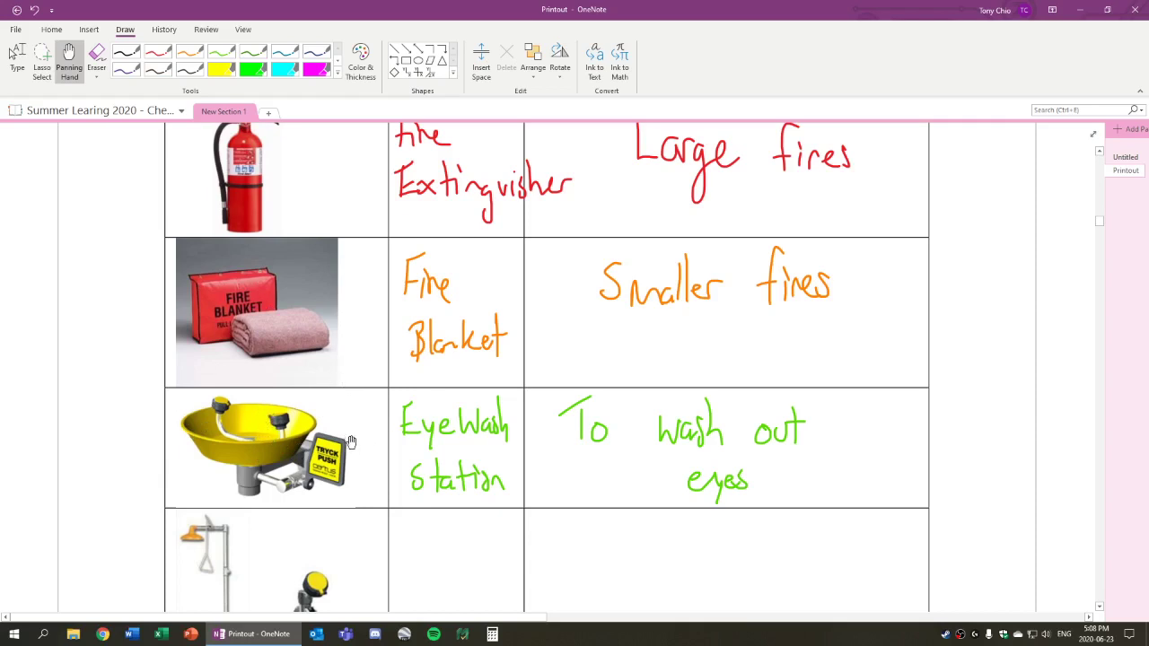
# Step: In green ink, write 'Emergency shower' with the use 'To wash chemicals off body'
pyautogui.moveTo(347, 444); pyautogui.dragTo(350, 286)
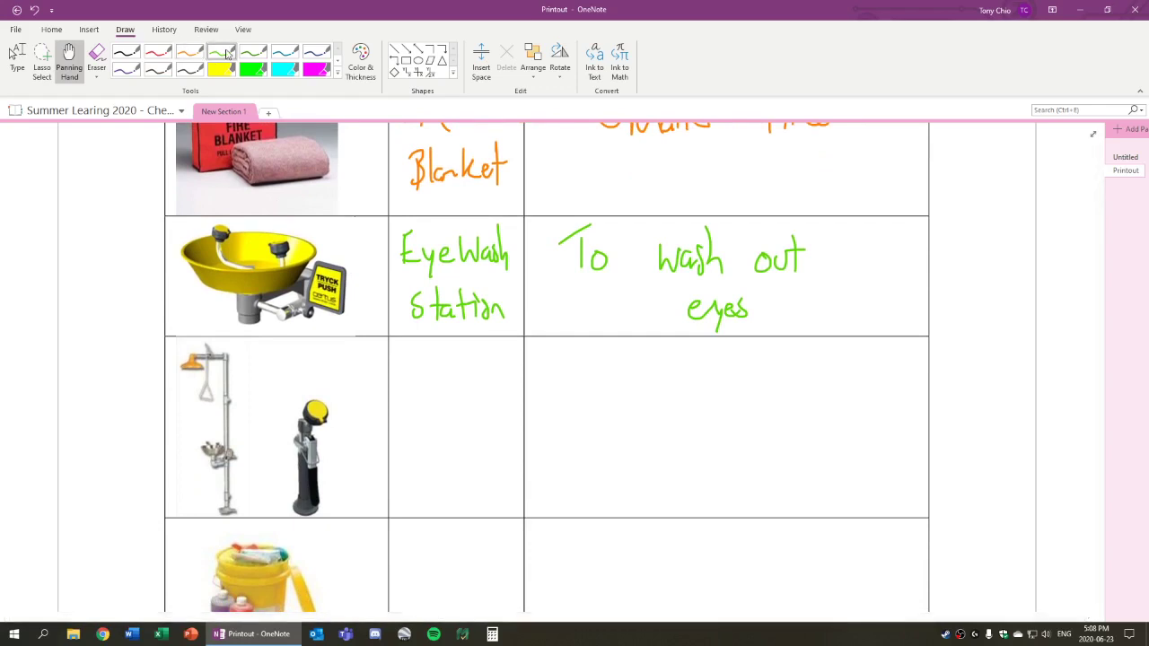
pyautogui.click(253, 51)
pyautogui.moveTo(409, 358)
pyautogui.mouseDown()
pyautogui.moveTo(401, 388)
pyautogui.moveTo(519, 375)
pyautogui.moveTo(424, 436)
pyautogui.moveTo(507, 438)
pyautogui.mouseUp()
pyautogui.moveTo(580, 384)
pyautogui.mouseDown()
pyautogui.moveTo(683, 395)
pyautogui.moveTo(702, 365)
pyautogui.moveTo(808, 411)
pyautogui.moveTo(880, 404)
pyautogui.moveTo(889, 391)
pyautogui.moveTo(886, 411)
pyautogui.mouseUp()
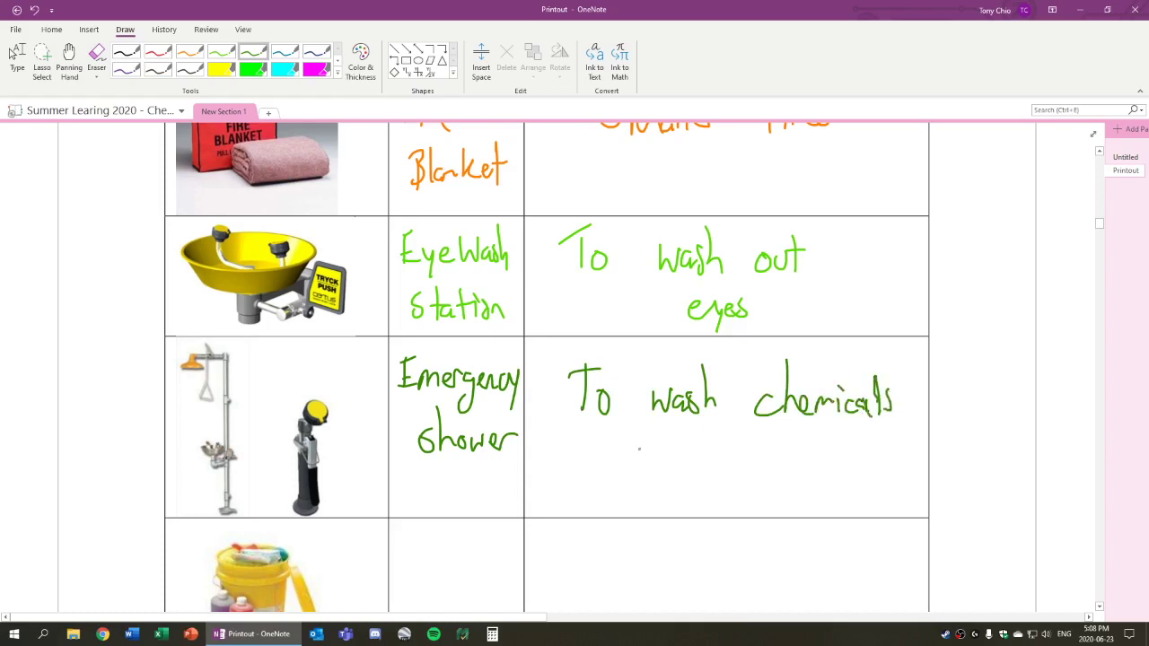
pyautogui.moveTo(639, 449)
pyautogui.mouseDown()
pyautogui.moveTo(626, 458)
pyautogui.moveTo(665, 433)
pyautogui.moveTo(660, 454)
pyautogui.moveTo(735, 457)
pyautogui.moveTo(753, 436)
pyautogui.moveTo(774, 492)
pyautogui.mouseUp()
# Step: In blue ink, write 'Neutralization Kit' beside the spill kit picture
pyautogui.scroll(-3, 547, 369)
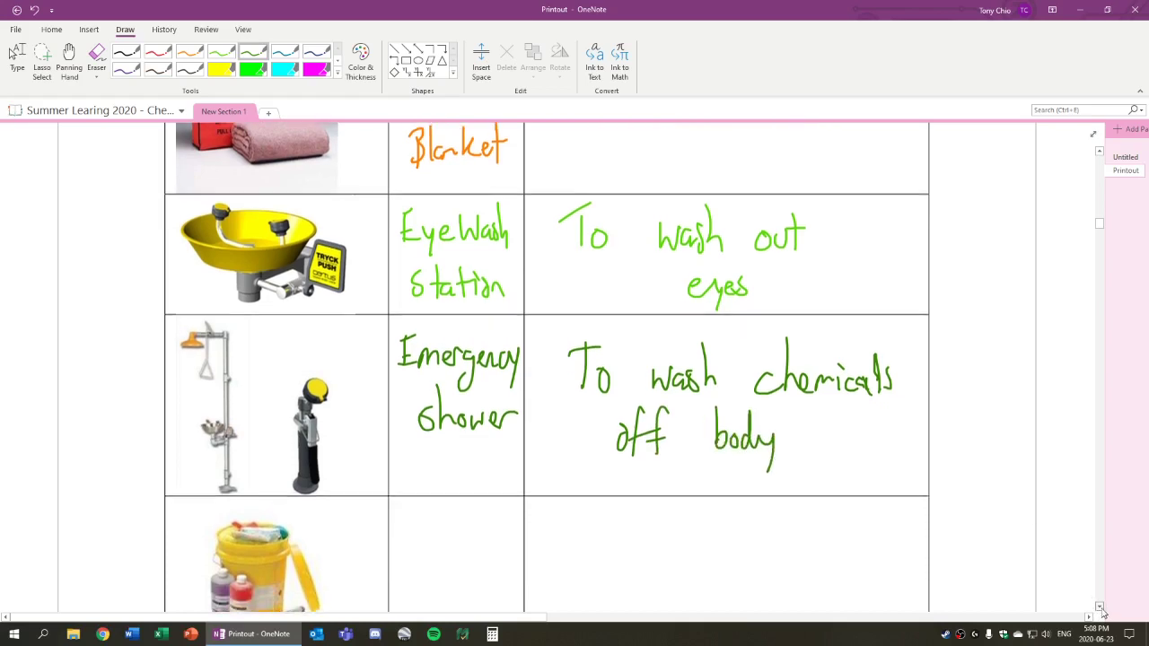
pyautogui.click(286, 54)
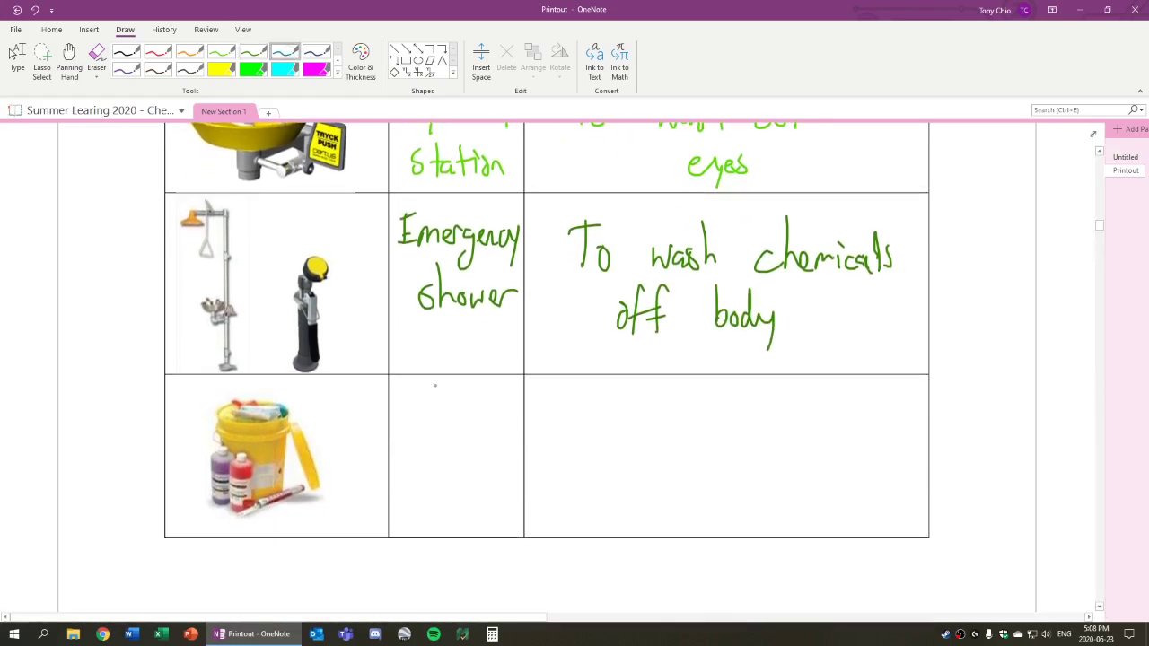
pyautogui.moveTo(404, 390)
pyautogui.mouseDown()
pyautogui.moveTo(427, 386)
pyautogui.moveTo(486, 420)
pyautogui.moveTo(500, 411)
pyautogui.moveTo(551, 424)
pyautogui.mouseUp()
pyautogui.moveTo(555, 422); pyautogui.dragTo(565, 437)
pyautogui.moveTo(431, 465)
pyautogui.mouseDown()
pyautogui.moveTo(434, 503)
pyautogui.moveTo(474, 499)
pyautogui.mouseUp()
# Step: Write the kit's use 'Neutralize an acid/base', then leave inking
pyautogui.moveTo(639, 409)
pyautogui.mouseDown()
pyautogui.moveTo(639, 440)
pyautogui.moveTo(663, 402)
pyautogui.mouseUp()
pyautogui.moveTo(670, 432); pyautogui.dragTo(699, 440)
pyautogui.moveTo(710, 402)
pyautogui.mouseDown()
pyautogui.moveTo(711, 442)
pyautogui.moveTo(718, 420)
pyautogui.mouseUp()
pyautogui.moveTo(722, 438)
pyautogui.mouseDown()
pyautogui.moveTo(731, 420)
pyautogui.moveTo(739, 440)
pyautogui.mouseUp()
pyautogui.moveTo(742, 398); pyautogui.dragTo(744, 436)
pyautogui.moveTo(747, 425); pyautogui.dragTo(768, 440)
pyautogui.moveTo(763, 435); pyautogui.dragTo(835, 440)
pyautogui.moveTo(838, 427); pyautogui.dragTo(853, 440)
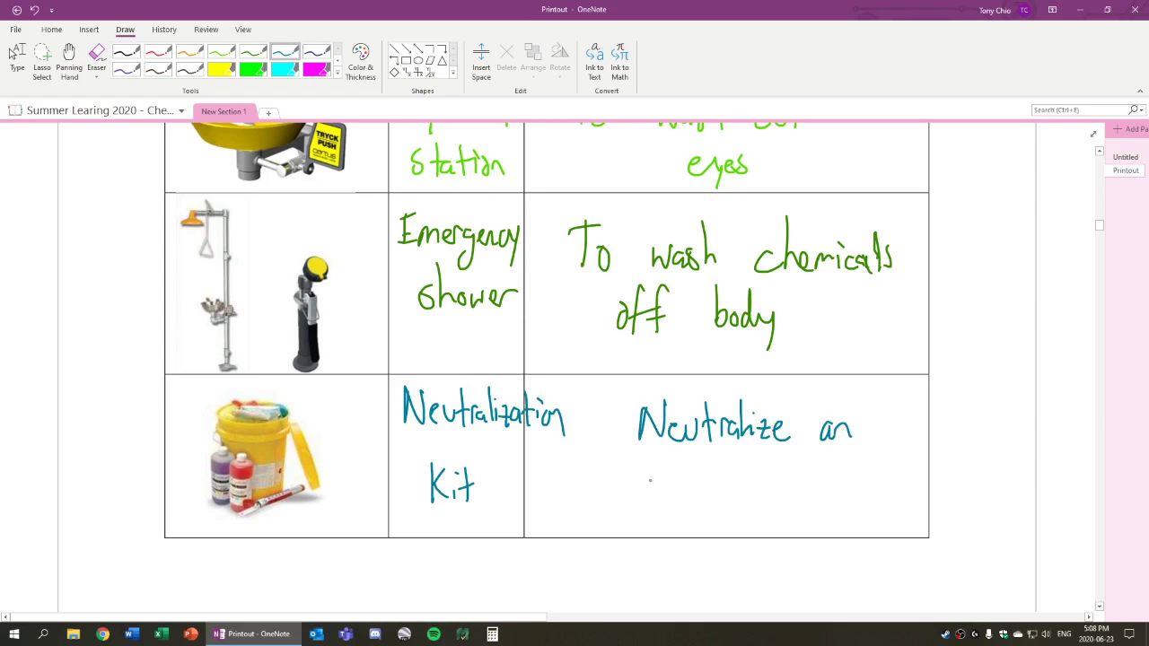
pyautogui.moveTo(652, 474); pyautogui.dragTo(672, 496)
pyautogui.moveTo(679, 464)
pyautogui.mouseDown()
pyautogui.moveTo(680, 496)
pyautogui.moveTo(698, 493)
pyautogui.mouseUp()
pyautogui.moveTo(737, 444); pyautogui.dragTo(713, 495)
pyautogui.moveTo(744, 447)
pyautogui.mouseDown()
pyautogui.moveTo(742, 492)
pyautogui.moveTo(753, 494)
pyautogui.mouseUp()
pyautogui.moveTo(768, 481)
pyautogui.mouseDown()
pyautogui.moveTo(761, 494)
pyautogui.moveTo(776, 496)
pyautogui.mouseUp()
pyautogui.moveTo(784, 476)
pyautogui.mouseDown()
pyautogui.moveTo(778, 496)
pyautogui.moveTo(788, 498)
pyautogui.mouseUp()
pyautogui.moveTo(801, 490); pyautogui.dragTo(815, 494)
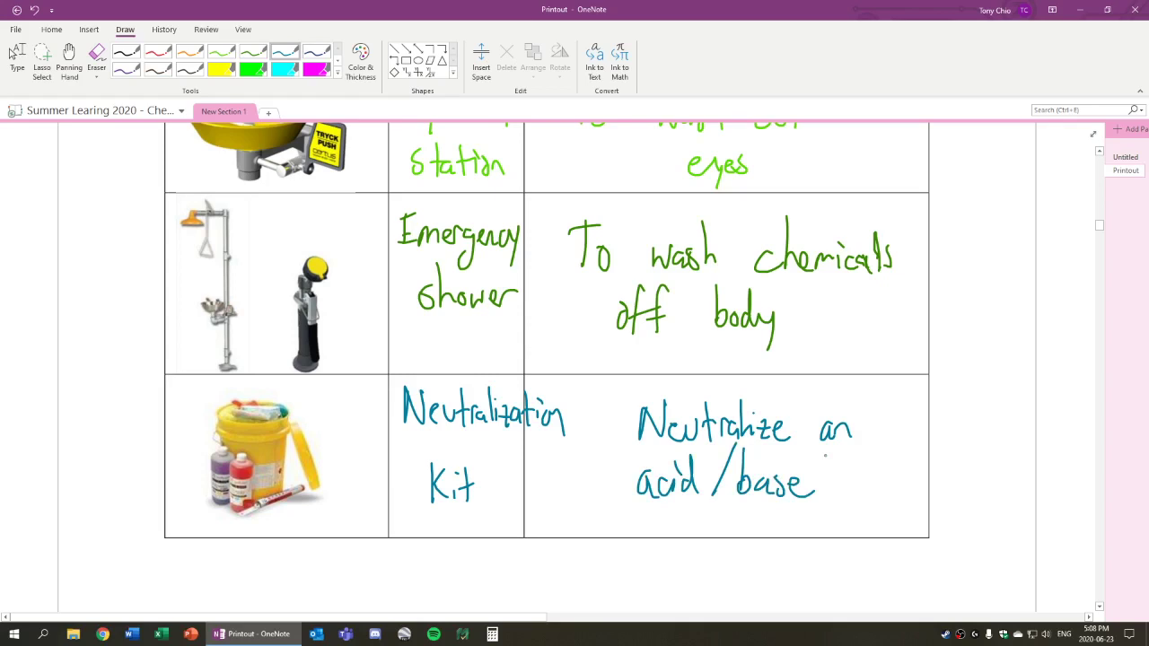
pyautogui.press('Escape')
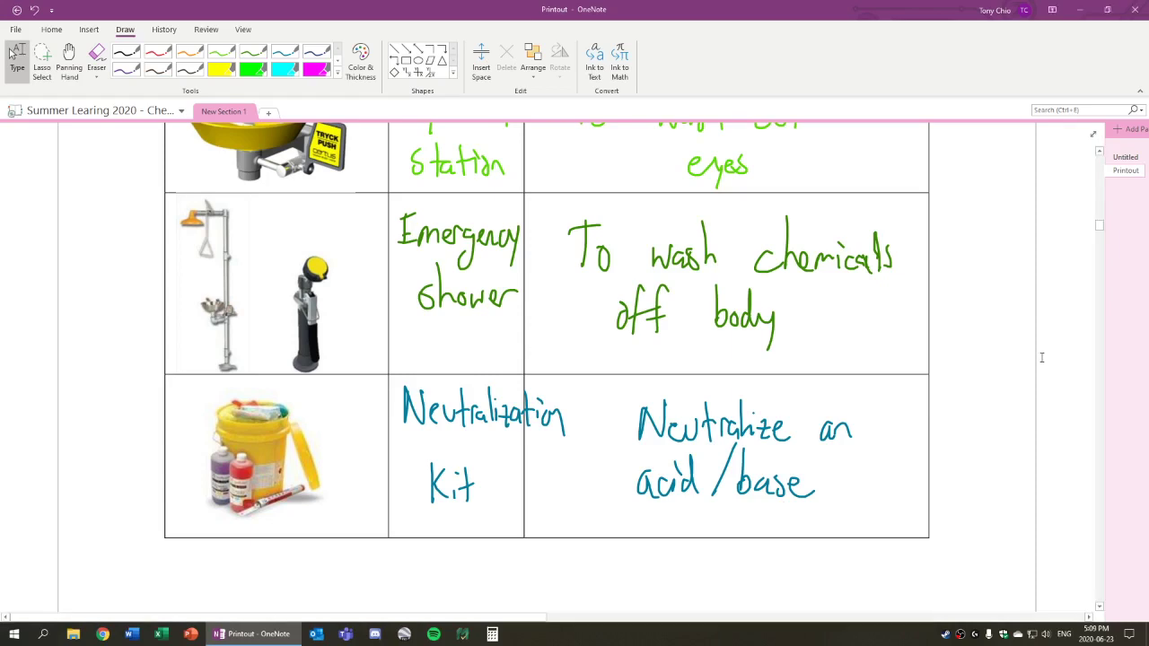
# Step: In dark blue ink, handwrite 'Fume Hood' beside the fume hood picture
pyautogui.scroll(-10, 1039, 359)
pyautogui.scroll(-1, 954, 354)
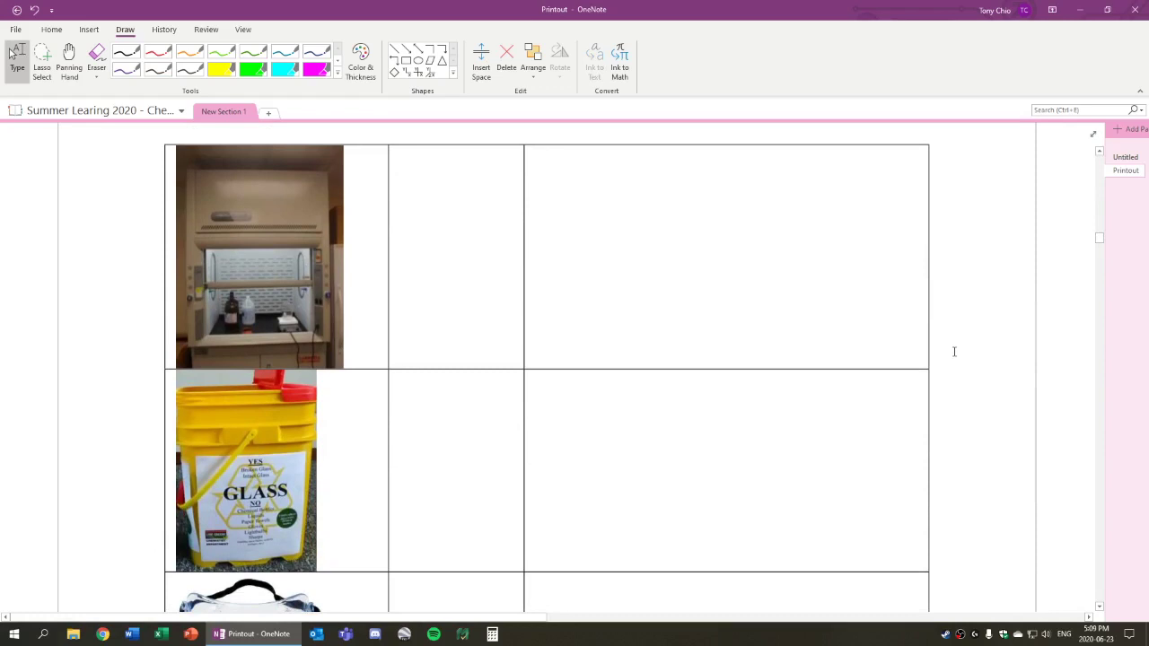
pyautogui.click(285, 51)
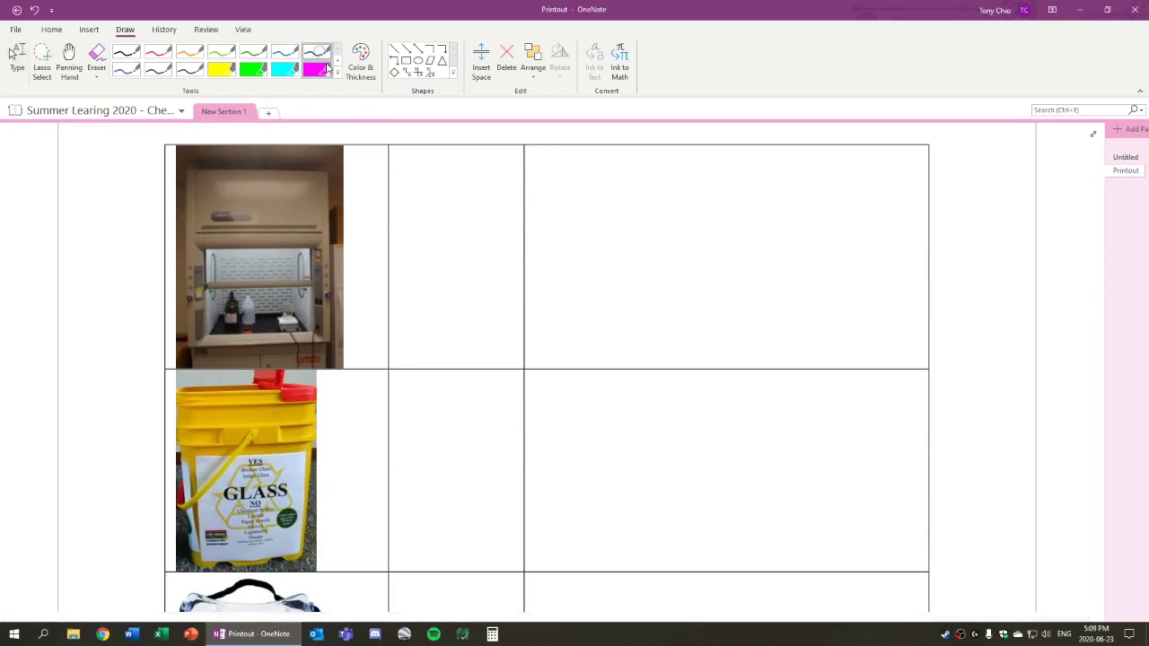
pyautogui.click(316, 51)
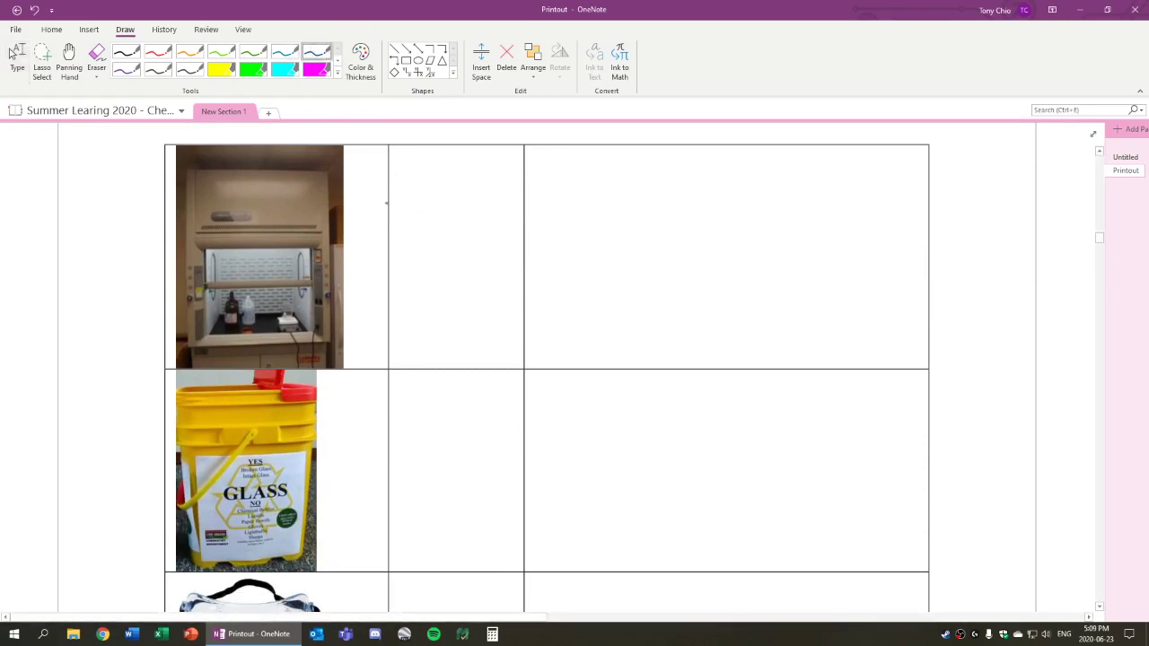
pyautogui.moveTo(399, 183); pyautogui.dragTo(398, 216)
pyautogui.moveTo(400, 199)
pyautogui.mouseDown()
pyautogui.moveTo(419, 197)
pyautogui.moveTo(436, 215)
pyautogui.mouseUp()
pyautogui.moveTo(437, 216); pyautogui.dragTo(474, 213)
pyautogui.moveTo(430, 253); pyautogui.dragTo(437, 293)
pyautogui.moveTo(429, 277); pyautogui.dragTo(445, 273)
pyautogui.moveTo(457, 277)
pyautogui.mouseDown()
pyautogui.moveTo(451, 286)
pyautogui.moveTo(457, 277)
pyautogui.mouseUp()
pyautogui.moveTo(472, 279); pyautogui.dragTo(490, 291)
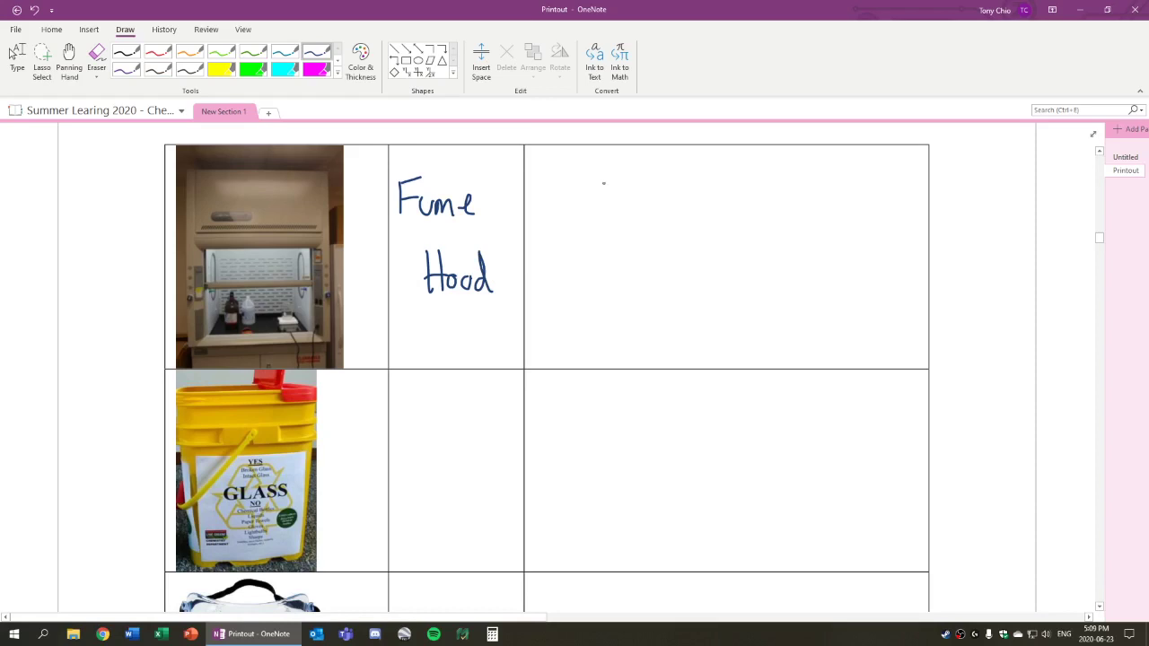
# Step: Handwrite the use 'To remove fumes from experiment' in the fume hood row
pyautogui.moveTo(555, 184)
pyautogui.mouseDown()
pyautogui.moveTo(558, 221)
pyautogui.moveTo(571, 177)
pyautogui.mouseUp()
pyautogui.moveTo(579, 194); pyautogui.dragTo(734, 216)
pyautogui.moveTo(806, 184)
pyautogui.mouseDown()
pyautogui.moveTo(783, 223)
pyautogui.moveTo(865, 214)
pyautogui.mouseUp()
pyautogui.moveTo(616, 235); pyautogui.dragTo(607, 294)
pyautogui.moveTo(594, 278)
pyautogui.mouseDown()
pyautogui.moveTo(670, 291)
pyautogui.moveTo(764, 289)
pyautogui.moveTo(785, 275)
pyautogui.moveTo(808, 286)
pyautogui.moveTo(853, 279)
pyautogui.moveTo(868, 246)
pyautogui.mouseUp()
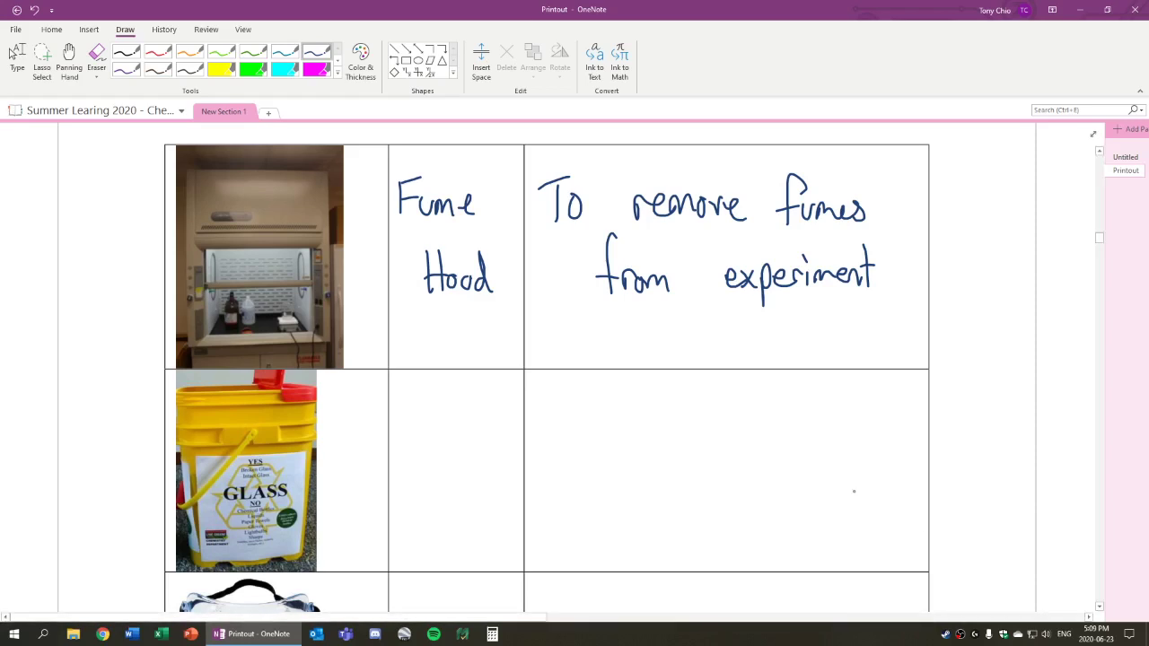
# Step: In purple ink, handwrite 'Broken Glass Container' in the glass bucket's name cell
pyautogui.scroll(-3, 817, 437)
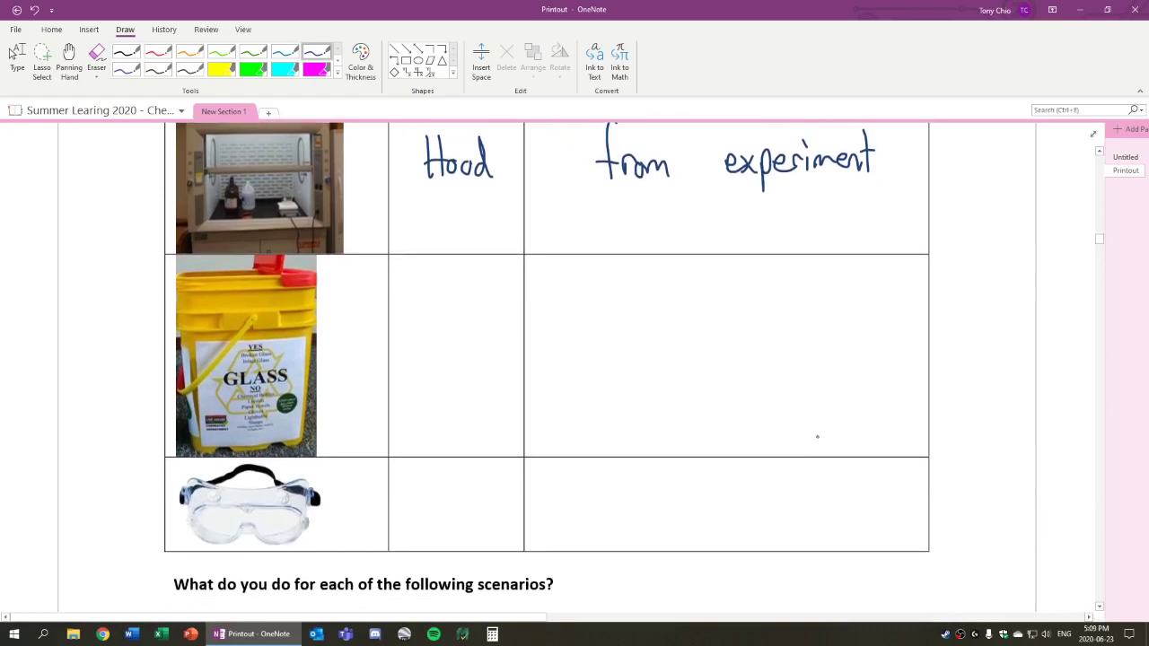
pyautogui.click(127, 70)
pyautogui.moveTo(407, 297)
pyautogui.mouseDown()
pyautogui.moveTo(411, 332)
pyautogui.moveTo(440, 333)
pyautogui.mouseUp()
pyautogui.moveTo(451, 293)
pyautogui.mouseDown()
pyautogui.moveTo(460, 329)
pyautogui.moveTo(489, 312)
pyautogui.mouseUp()
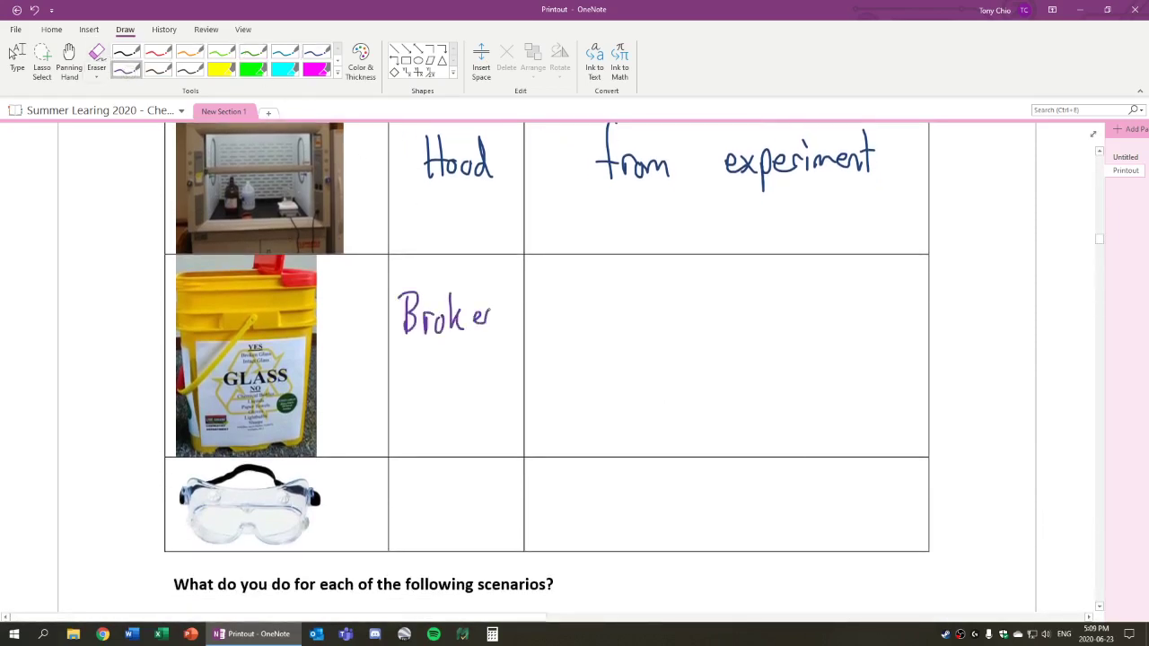
pyautogui.moveTo(422, 352); pyautogui.dragTo(420, 377)
pyautogui.moveTo(433, 352)
pyautogui.mouseDown()
pyautogui.moveTo(436, 394)
pyautogui.moveTo(449, 395)
pyautogui.mouseUp()
pyautogui.moveTo(472, 371); pyautogui.dragTo(464, 392)
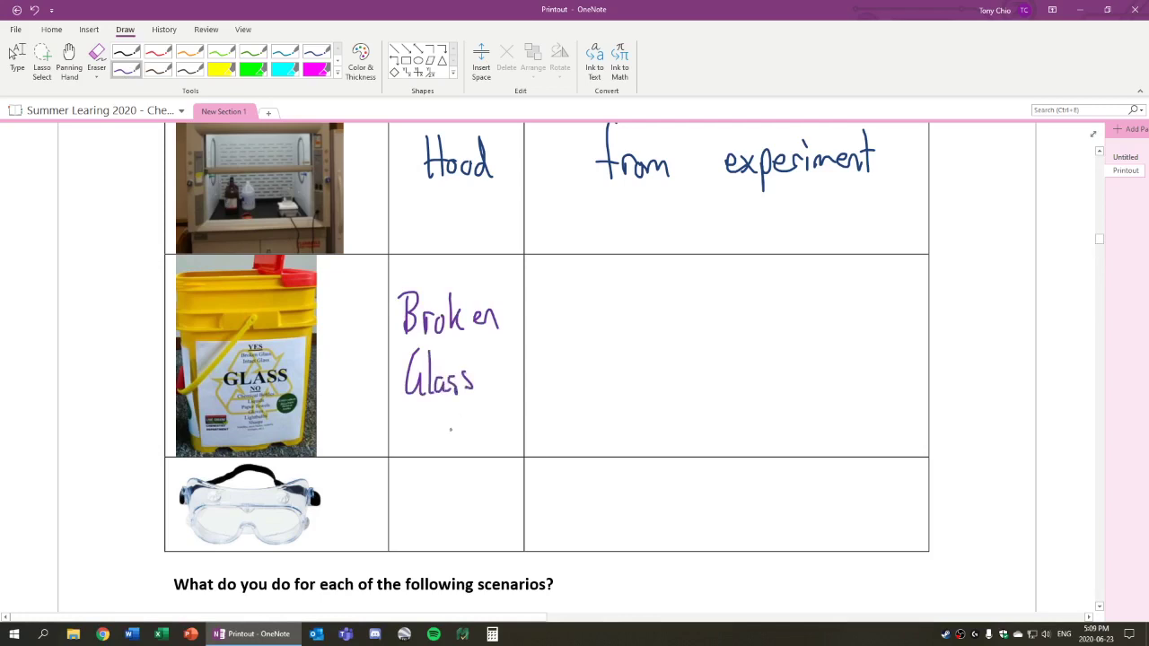
pyautogui.moveTo(412, 418); pyautogui.dragTo(409, 443)
pyautogui.moveTo(425, 431); pyautogui.dragTo(422, 447)
pyautogui.moveTo(433, 431); pyautogui.dragTo(445, 446)
pyautogui.moveTo(447, 406); pyautogui.dragTo(449, 443)
pyautogui.moveTo(440, 426); pyautogui.dragTo(460, 424)
pyautogui.moveTo(463, 429)
pyautogui.mouseDown()
pyautogui.moveTo(462, 444)
pyautogui.moveTo(505, 444)
pyautogui.mouseUp()
pyautogui.moveTo(505, 444); pyautogui.dragTo(517, 429)
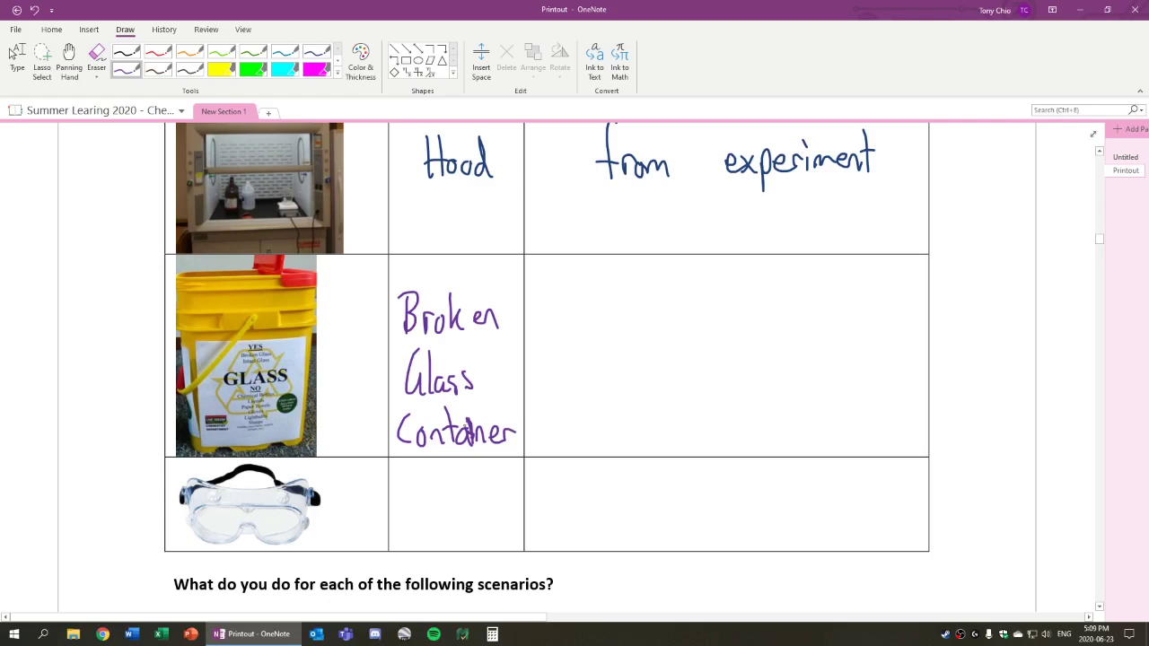
# Step: Write 'Store broken glass' in the bucket's description cell
pyautogui.moveTo(582, 291)
pyautogui.mouseDown()
pyautogui.moveTo(559, 318)
pyautogui.moveTo(593, 320)
pyautogui.mouseUp()
pyautogui.moveTo(582, 300); pyautogui.dragTo(607, 305)
pyautogui.moveTo(614, 316)
pyautogui.mouseDown()
pyautogui.moveTo(628, 302)
pyautogui.moveTo(643, 318)
pyautogui.mouseUp()
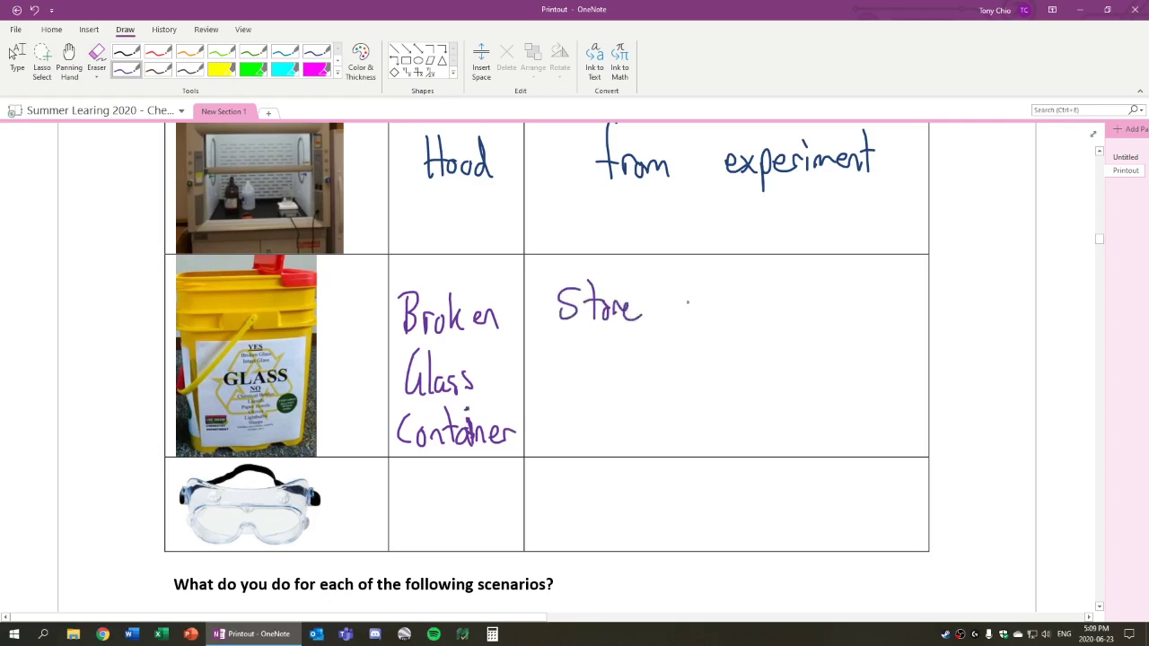
pyautogui.moveTo(684, 278)
pyautogui.mouseDown()
pyautogui.moveTo(686, 318)
pyautogui.moveTo(715, 302)
pyautogui.mouseUp()
pyautogui.moveTo(718, 304); pyautogui.dragTo(723, 319)
pyautogui.moveTo(732, 295)
pyautogui.mouseDown()
pyautogui.moveTo(735, 320)
pyautogui.moveTo(747, 320)
pyautogui.mouseUp()
pyautogui.moveTo(751, 305); pyautogui.dragTo(762, 319)
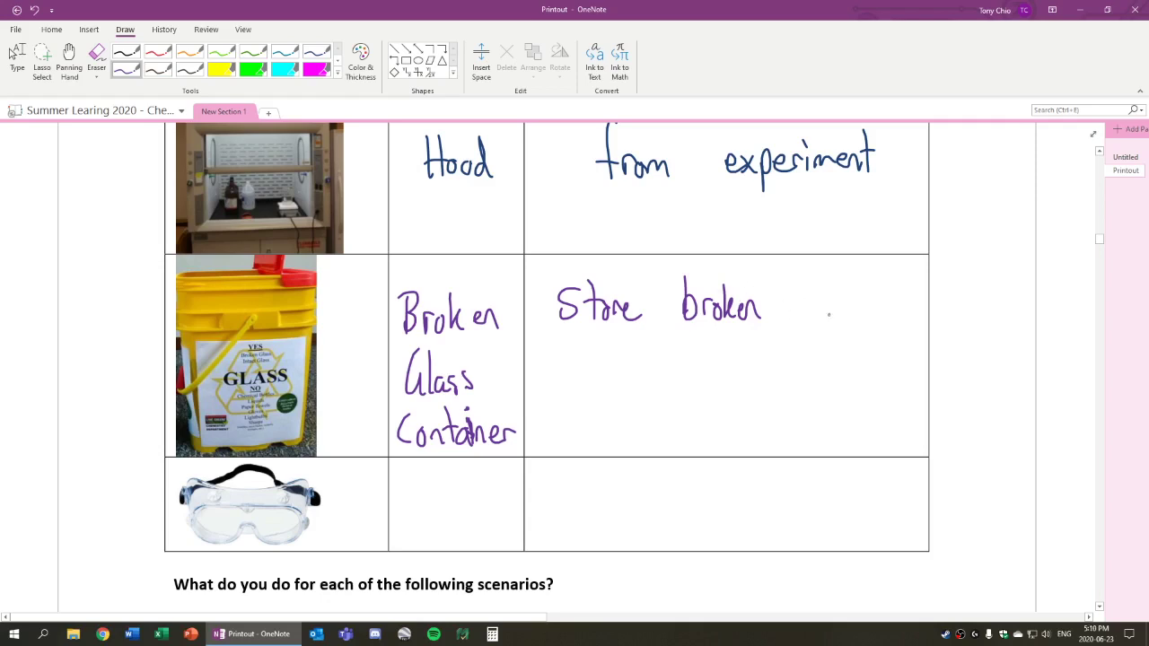
pyautogui.moveTo(805, 300); pyautogui.dragTo(787, 345)
pyautogui.moveTo(812, 276); pyautogui.dragTo(817, 313)
pyautogui.moveTo(831, 300); pyautogui.dragTo(835, 312)
pyautogui.moveTo(846, 296); pyautogui.dragTo(845, 312)
# Step: Handwrite 'Goggles' with the use 'Protect eyes' in the goggles row
pyautogui.moveTo(414, 479)
pyautogui.mouseDown()
pyautogui.moveTo(408, 517)
pyautogui.moveTo(437, 544)
pyautogui.mouseUp()
pyautogui.moveTo(455, 504); pyautogui.dragTo(449, 543)
pyautogui.moveTo(465, 480); pyautogui.dragTo(459, 521)
pyautogui.moveTo(472, 510); pyautogui.dragTo(481, 521)
pyautogui.moveTo(558, 482)
pyautogui.mouseDown()
pyautogui.moveTo(558, 519)
pyautogui.moveTo(562, 500)
pyautogui.mouseUp()
pyautogui.moveTo(580, 497); pyautogui.dragTo(596, 519)
pyautogui.moveTo(605, 478)
pyautogui.mouseDown()
pyautogui.moveTo(603, 519)
pyautogui.moveTo(610, 500)
pyautogui.mouseUp()
pyautogui.moveTo(619, 509)
pyautogui.mouseDown()
pyautogui.moveTo(618, 519)
pyautogui.moveTo(632, 518)
pyautogui.mouseUp()
pyautogui.moveTo(646, 474); pyautogui.dragTo(645, 521)
pyautogui.moveTo(640, 499); pyautogui.dragTo(710, 521)
pyautogui.moveTo(712, 499)
pyautogui.mouseDown()
pyautogui.moveTo(726, 500)
pyautogui.moveTo(720, 543)
pyautogui.mouseUp()
pyautogui.moveTo(731, 510); pyautogui.dragTo(745, 521)
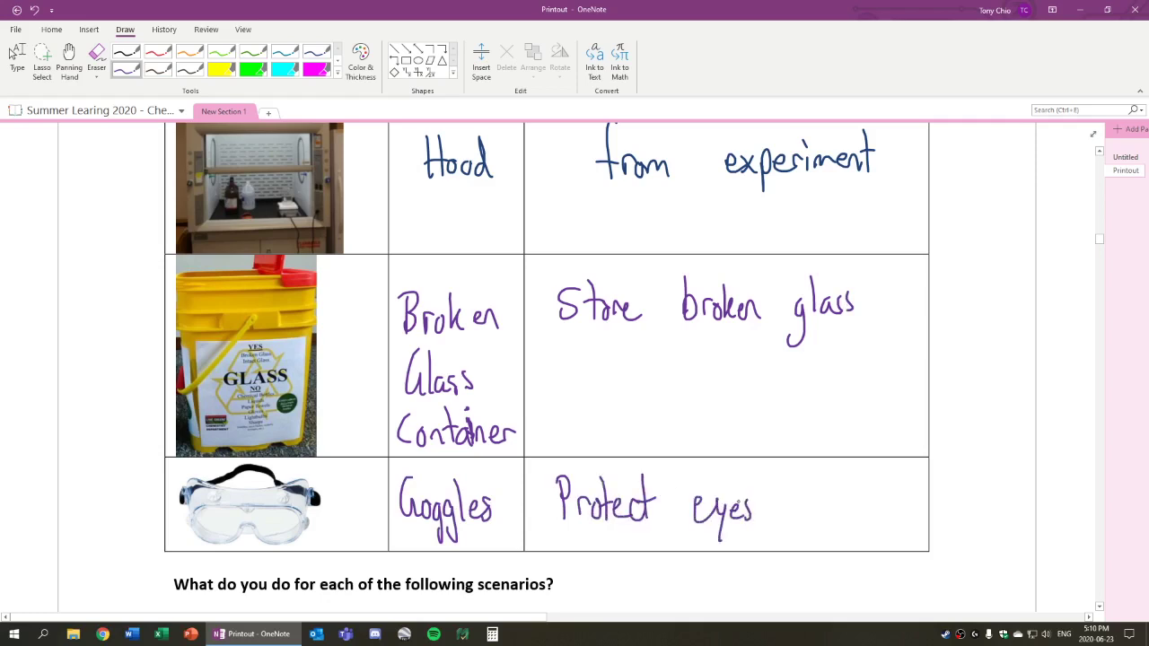
# Step: Stop inking, clear the selection and scroll down to the empty scenarios table
pyautogui.click(17, 55)
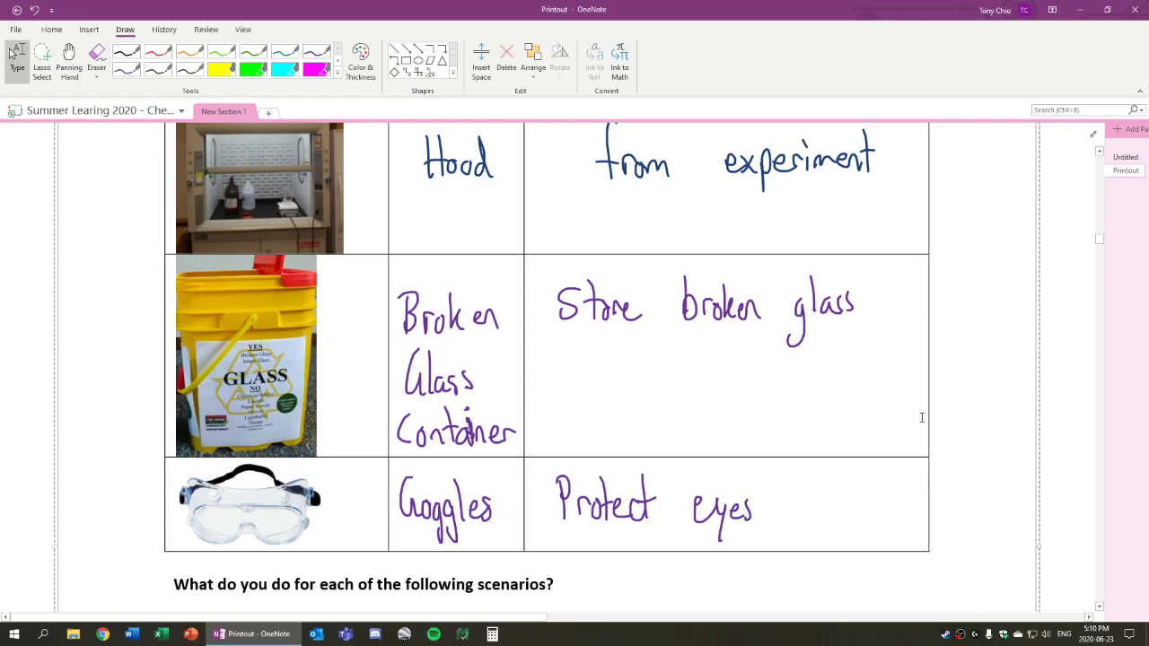
pyautogui.scroll(-2, 443, 449)
pyautogui.scroll(-4, 739, 416)
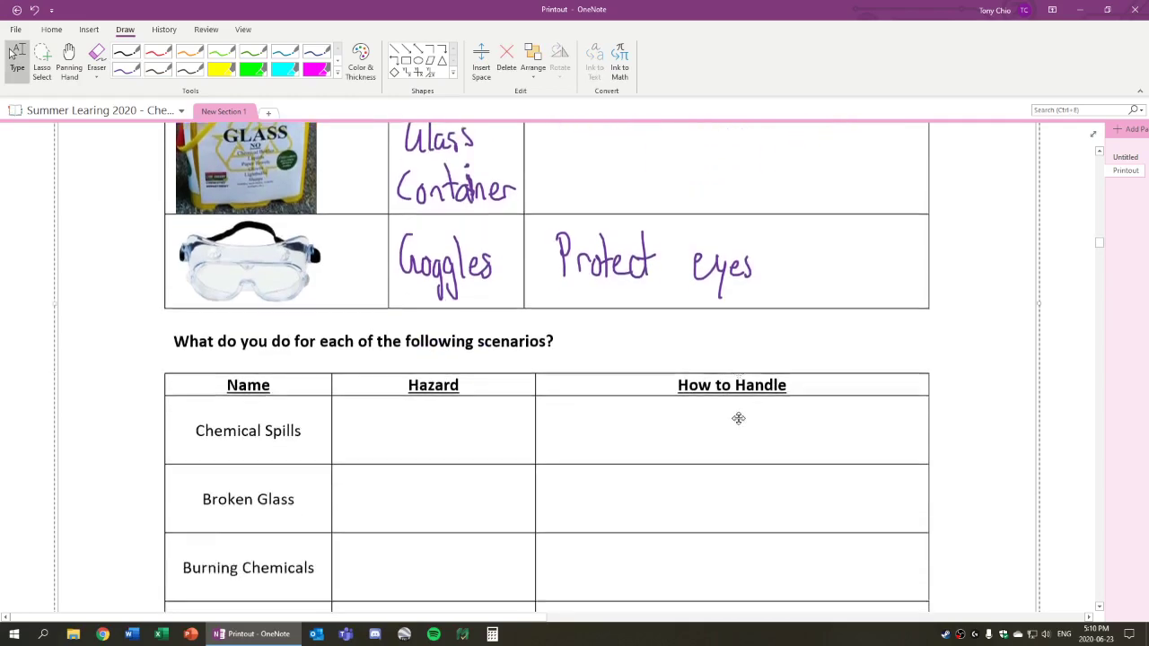
pyautogui.scroll(3, 742, 416)
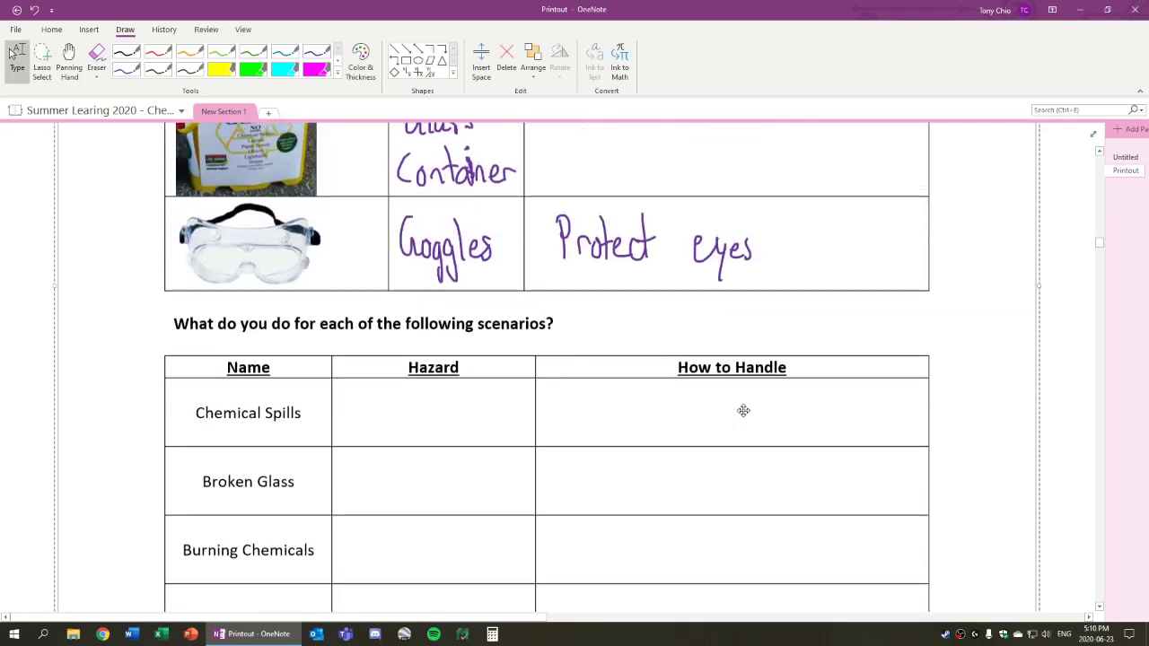
pyautogui.click(1056, 381)
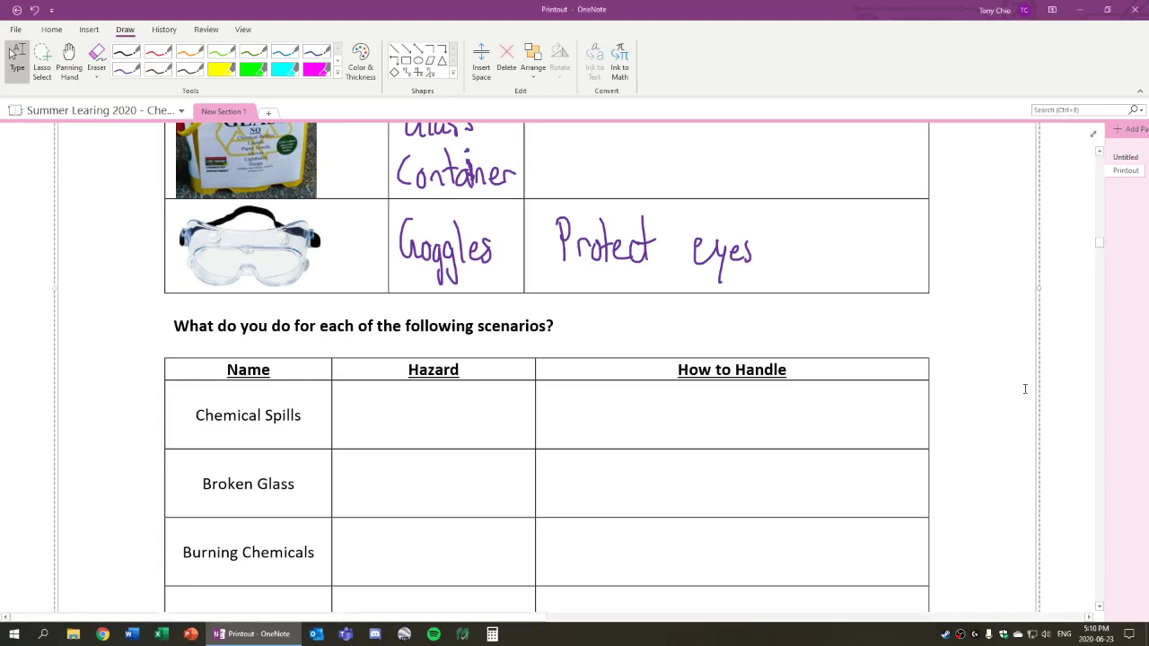
pyautogui.scroll(-4, 1022, 392)
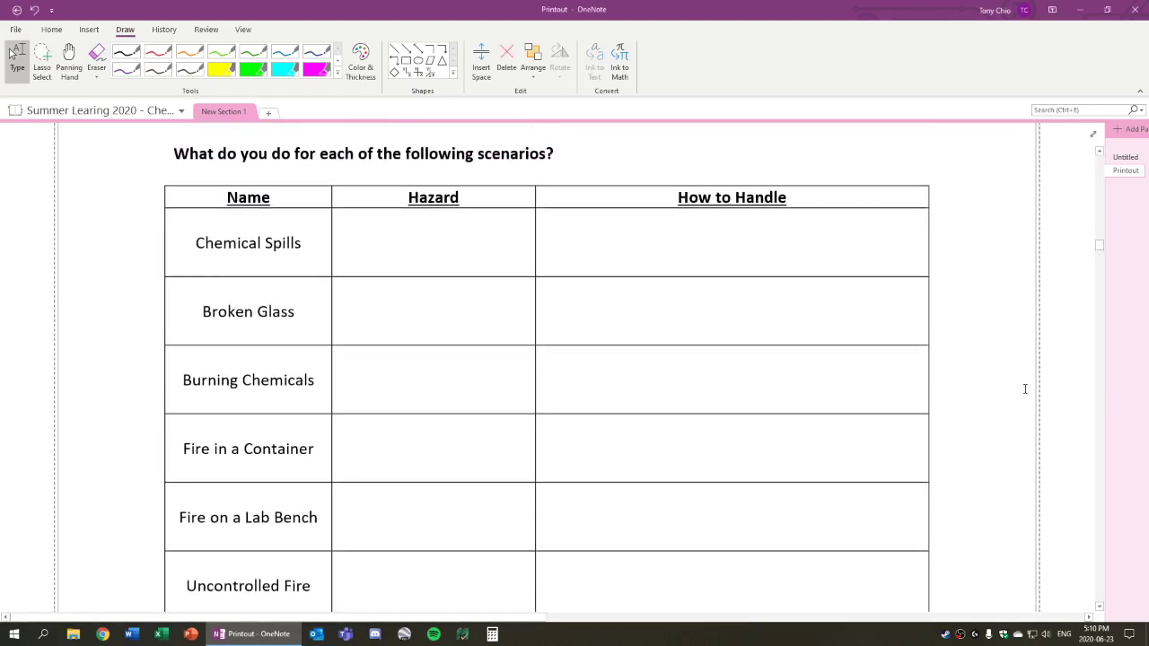
# Step: In red ink, write 'Cause chemical burns' in the Chemical Spills Hazard cell
pyautogui.click(157, 52)
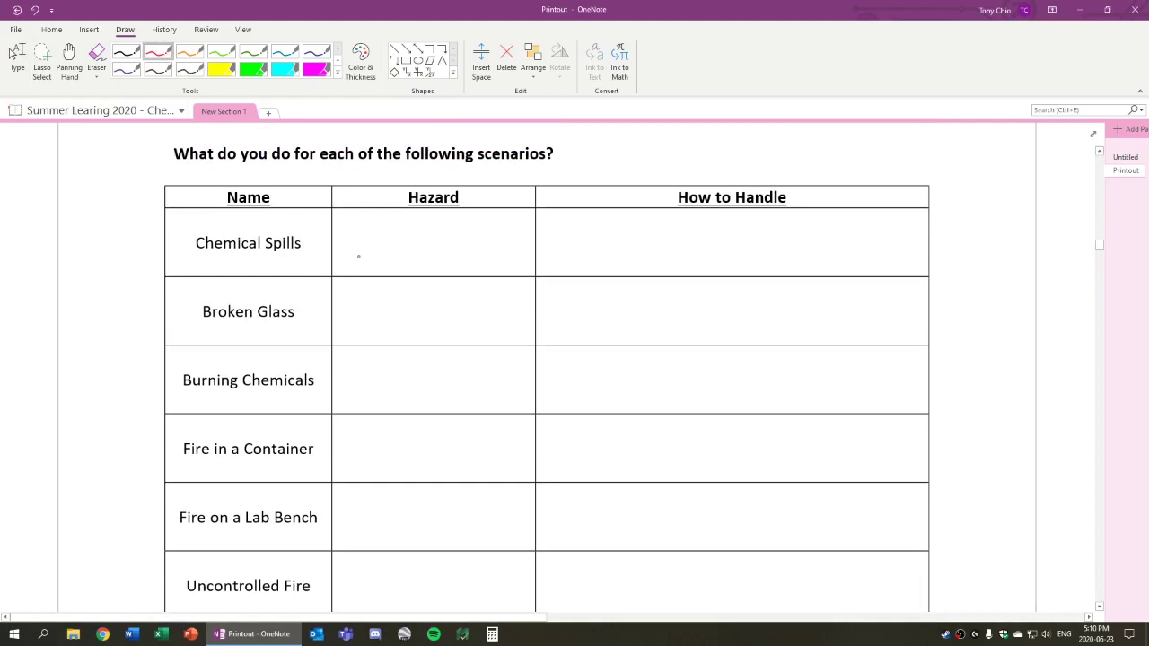
pyautogui.moveTo(358, 225)
pyautogui.mouseDown()
pyautogui.moveTo(352, 254)
pyautogui.moveTo(432, 253)
pyautogui.mouseUp()
pyautogui.moveTo(447, 204)
pyautogui.mouseDown()
pyautogui.moveTo(453, 251)
pyautogui.moveTo(487, 250)
pyautogui.mouseUp()
pyautogui.moveTo(488, 235)
pyautogui.mouseDown()
pyautogui.moveTo(492, 252)
pyautogui.moveTo(492, 228)
pyautogui.mouseUp()
pyautogui.moveTo(503, 237); pyautogui.dragTo(498, 248)
pyautogui.moveTo(516, 235)
pyautogui.mouseDown()
pyautogui.moveTo(521, 250)
pyautogui.moveTo(473, 280)
pyautogui.mouseUp()
pyautogui.moveTo(480, 276)
pyautogui.mouseDown()
pyautogui.moveTo(486, 266)
pyautogui.moveTo(512, 277)
pyautogui.mouseUp()
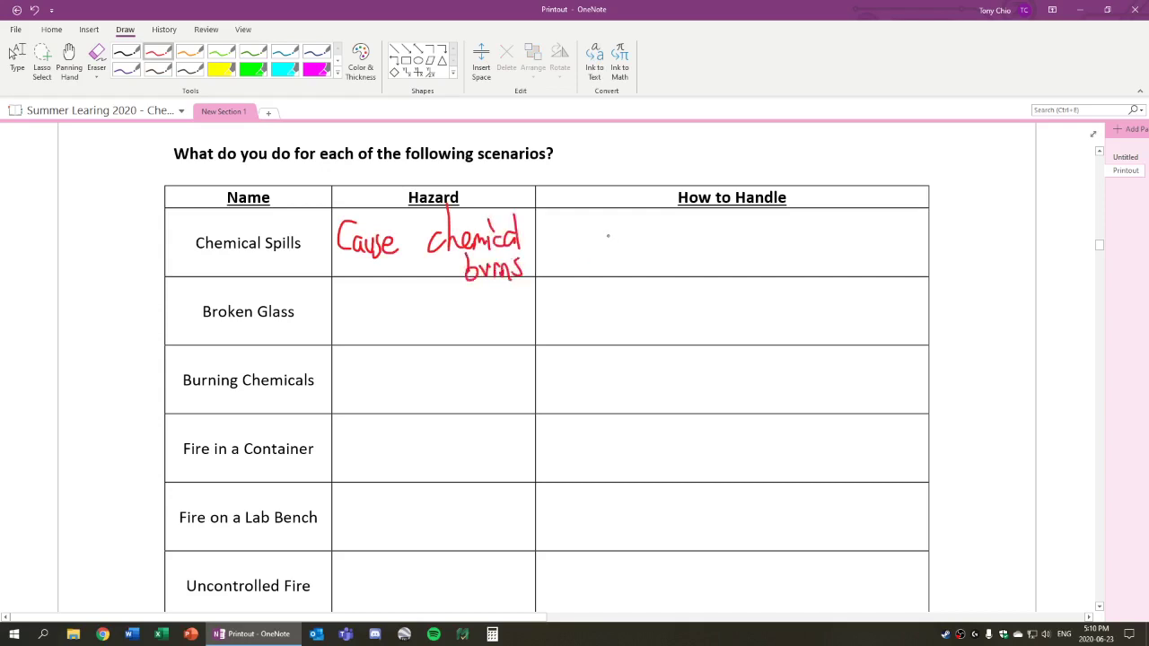
# Step: Write 'Notify teacher & step back' in the Chemical Spills handling cell
pyautogui.moveTo(589, 255); pyautogui.dragTo(591, 225)
pyautogui.moveTo(593, 224)
pyautogui.mouseDown()
pyautogui.moveTo(614, 227)
pyautogui.moveTo(616, 240)
pyautogui.mouseUp()
pyautogui.moveTo(625, 219)
pyautogui.mouseDown()
pyautogui.moveTo(629, 258)
pyautogui.moveTo(640, 239)
pyautogui.mouseUp()
pyautogui.moveTo(641, 237); pyautogui.dragTo(646, 254)
pyautogui.moveTo(649, 239); pyautogui.dragTo(664, 265)
pyautogui.moveTo(716, 223)
pyautogui.mouseDown()
pyautogui.moveTo(714, 264)
pyautogui.moveTo(726, 242)
pyautogui.mouseUp()
pyautogui.moveTo(724, 249); pyautogui.dragTo(747, 256)
pyautogui.moveTo(760, 242)
pyautogui.mouseDown()
pyautogui.moveTo(754, 257)
pyautogui.moveTo(765, 259)
pyautogui.mouseUp()
pyautogui.moveTo(778, 244); pyautogui.dragTo(781, 255)
pyautogui.moveTo(783, 256)
pyautogui.mouseDown()
pyautogui.moveTo(792, 242)
pyautogui.moveTo(826, 267)
pyautogui.moveTo(879, 259)
pyautogui.mouseUp()
pyautogui.moveTo(871, 247); pyautogui.dragTo(900, 259)
pyautogui.moveTo(903, 260)
pyautogui.mouseDown()
pyautogui.moveTo(909, 248)
pyautogui.moveTo(939, 255)
pyautogui.mouseUp()
pyautogui.moveTo(948, 246); pyautogui.dragTo(955, 255)
pyautogui.moveTo(961, 226)
pyautogui.mouseDown()
pyautogui.moveTo(961, 255)
pyautogui.moveTo(974, 257)
pyautogui.mouseUp()
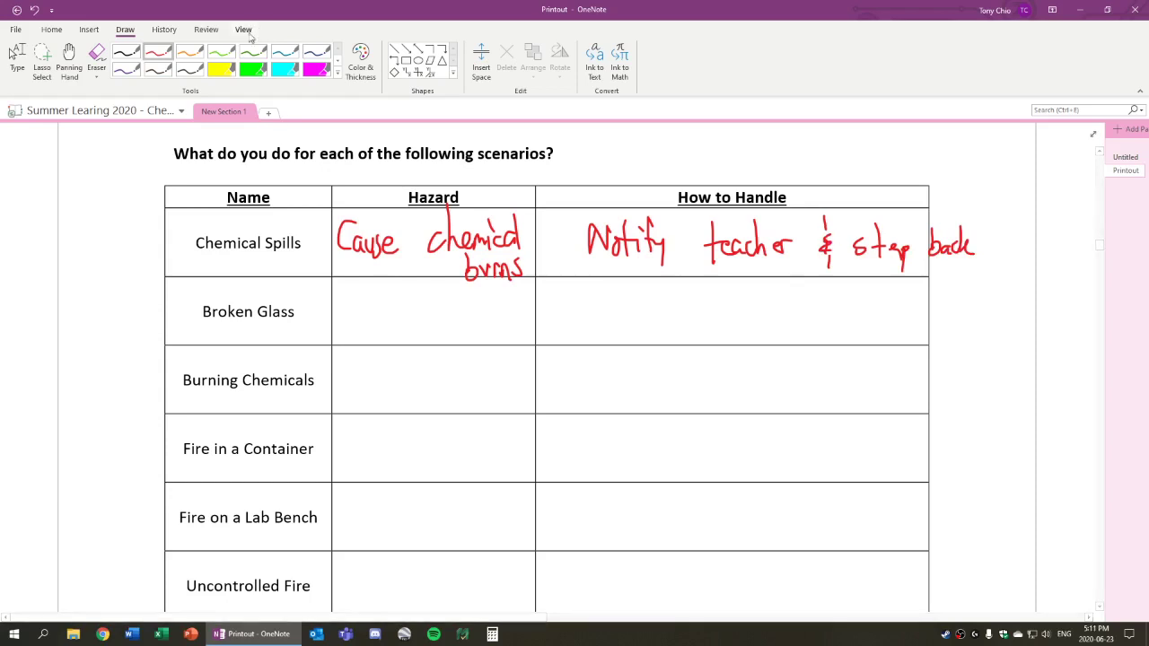
# Step: In orange ink, write 'Cause cuts' as the Broken Glass hazard and begin handling point 1: 'If it has'
pyautogui.click(189, 51)
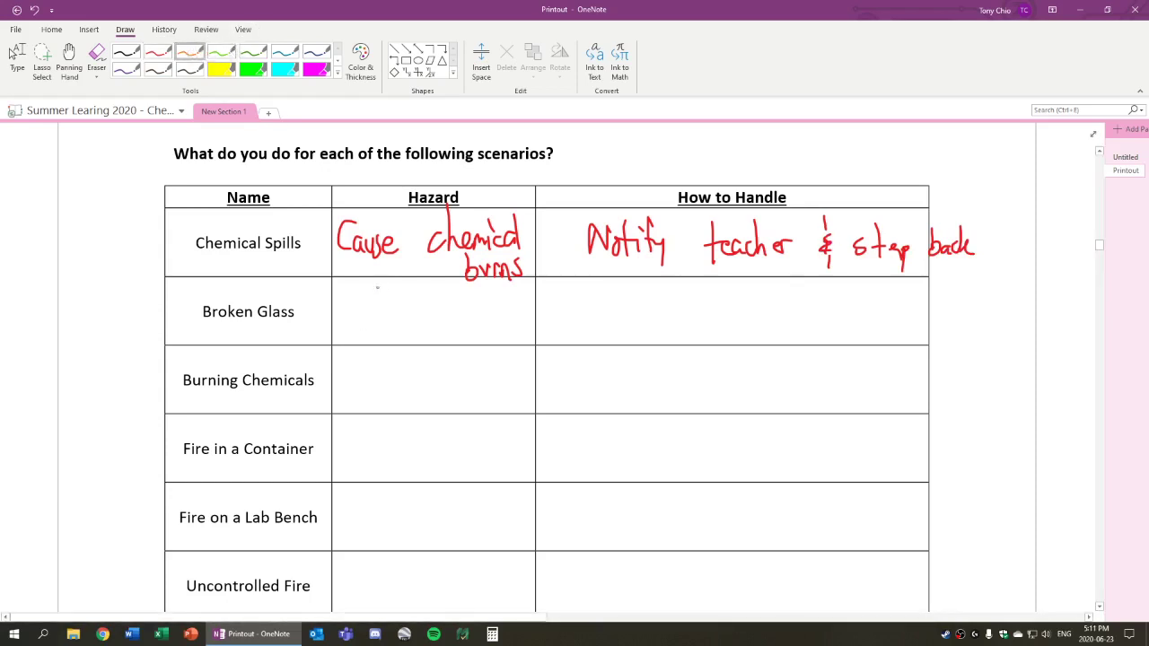
pyautogui.moveTo(358, 300)
pyautogui.mouseDown()
pyautogui.moveTo(376, 332)
pyautogui.moveTo(453, 321)
pyautogui.moveTo(490, 332)
pyautogui.mouseUp()
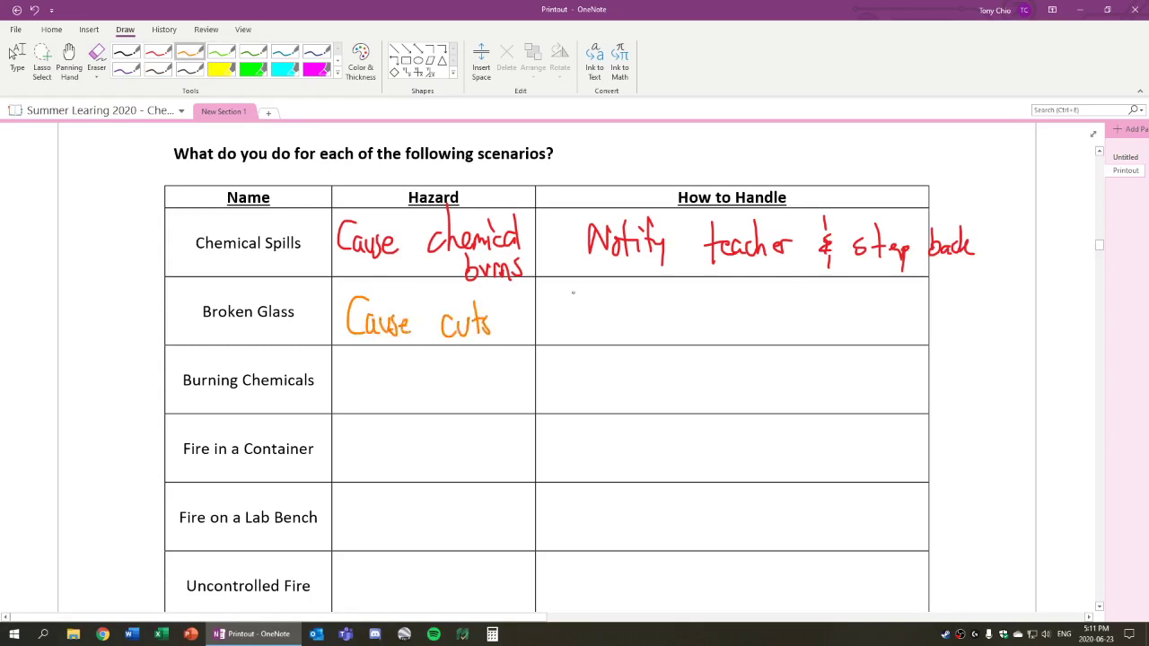
pyautogui.moveTo(559, 285)
pyautogui.mouseDown()
pyautogui.moveTo(558, 306)
pyautogui.moveTo(555, 282)
pyautogui.moveTo(591, 310)
pyautogui.mouseUp()
pyautogui.moveTo(607, 282)
pyautogui.mouseDown()
pyautogui.moveTo(600, 309)
pyautogui.moveTo(628, 310)
pyautogui.mouseUp()
pyautogui.moveTo(635, 283)
pyautogui.mouseDown()
pyautogui.moveTo(637, 314)
pyautogui.moveTo(645, 300)
pyautogui.mouseUp()
pyautogui.moveTo(664, 277)
pyautogui.mouseDown()
pyautogui.moveTo(665, 314)
pyautogui.moveTo(679, 314)
pyautogui.mouseUp()
pyautogui.moveTo(686, 301)
pyautogui.mouseDown()
pyautogui.moveTo(685, 314)
pyautogui.moveTo(711, 318)
pyautogui.mouseUp()
# Step: Complete point 1 with 'chemicals, treat as spill'
pyautogui.moveTo(722, 280)
pyautogui.mouseDown()
pyautogui.moveTo(734, 316)
pyautogui.moveTo(746, 314)
pyautogui.mouseUp()
pyautogui.moveTo(743, 314); pyautogui.dragTo(779, 316)
pyautogui.moveTo(794, 303); pyautogui.dragTo(798, 316)
pyautogui.moveTo(806, 300)
pyautogui.mouseDown()
pyautogui.moveTo(798, 318)
pyautogui.moveTo(810, 329)
pyautogui.mouseUp()
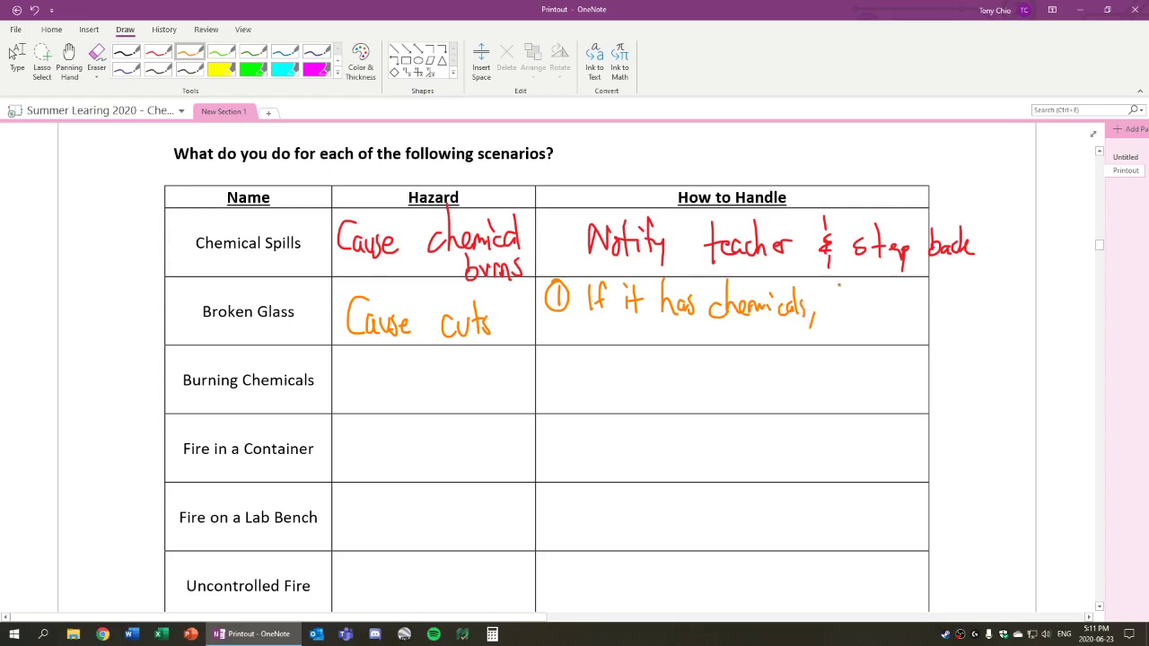
pyautogui.moveTo(837, 283); pyautogui.dragTo(836, 319)
pyautogui.moveTo(832, 302); pyautogui.dragTo(862, 313)
pyautogui.moveTo(864, 305); pyautogui.dragTo(878, 317)
pyautogui.moveTo(871, 306); pyautogui.dragTo(905, 314)
pyautogui.moveTo(916, 300)
pyautogui.mouseDown()
pyautogui.moveTo(909, 316)
pyautogui.moveTo(947, 328)
pyautogui.mouseUp()
pyautogui.moveTo(947, 302); pyautogui.dragTo(950, 312)
pyautogui.moveTo(963, 301); pyautogui.dragTo(967, 313)
pyautogui.moveTo(976, 284); pyautogui.dragTo(975, 309)
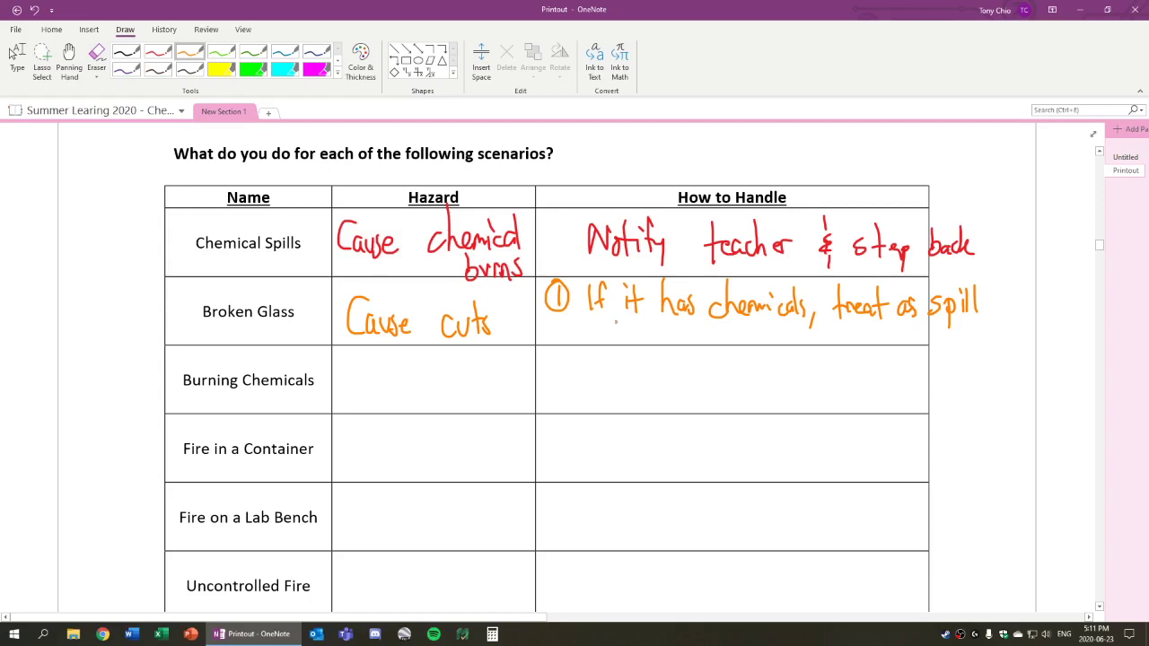
# Step: Add numbered point 2: 'No chemicals, sweep up'
pyautogui.moveTo(551, 329)
pyautogui.mouseDown()
pyautogui.moveTo(562, 344)
pyautogui.moveTo(569, 326)
pyautogui.moveTo(612, 320)
pyautogui.moveTo(621, 343)
pyautogui.moveTo(697, 343)
pyautogui.mouseUp()
pyautogui.moveTo(700, 336); pyautogui.dragTo(726, 345)
pyautogui.moveTo(730, 330); pyautogui.dragTo(730, 345)
pyautogui.moveTo(740, 341); pyautogui.dragTo(763, 345)
pyautogui.moveTo(773, 330); pyautogui.dragTo(790, 332)
pyautogui.moveTo(793, 339); pyautogui.dragTo(812, 337)
pyautogui.moveTo(821, 338)
pyautogui.mouseDown()
pyautogui.moveTo(821, 360)
pyautogui.moveTo(826, 339)
pyautogui.moveTo(877, 339)
pyautogui.moveTo(872, 366)
pyautogui.mouseUp()
pyautogui.moveTo(872, 339); pyautogui.dragTo(873, 350)
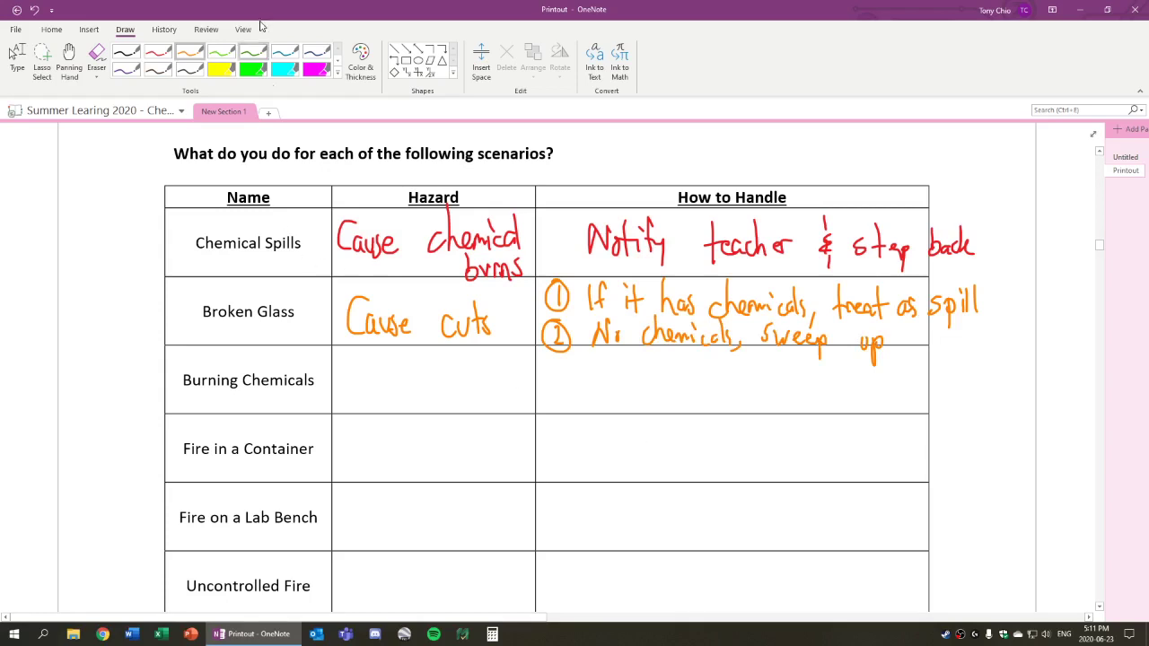
# Step: In light green ink, write 'Cause chemical burns' in the Burning Chemicals Hazard cell
pyautogui.click(221, 52)
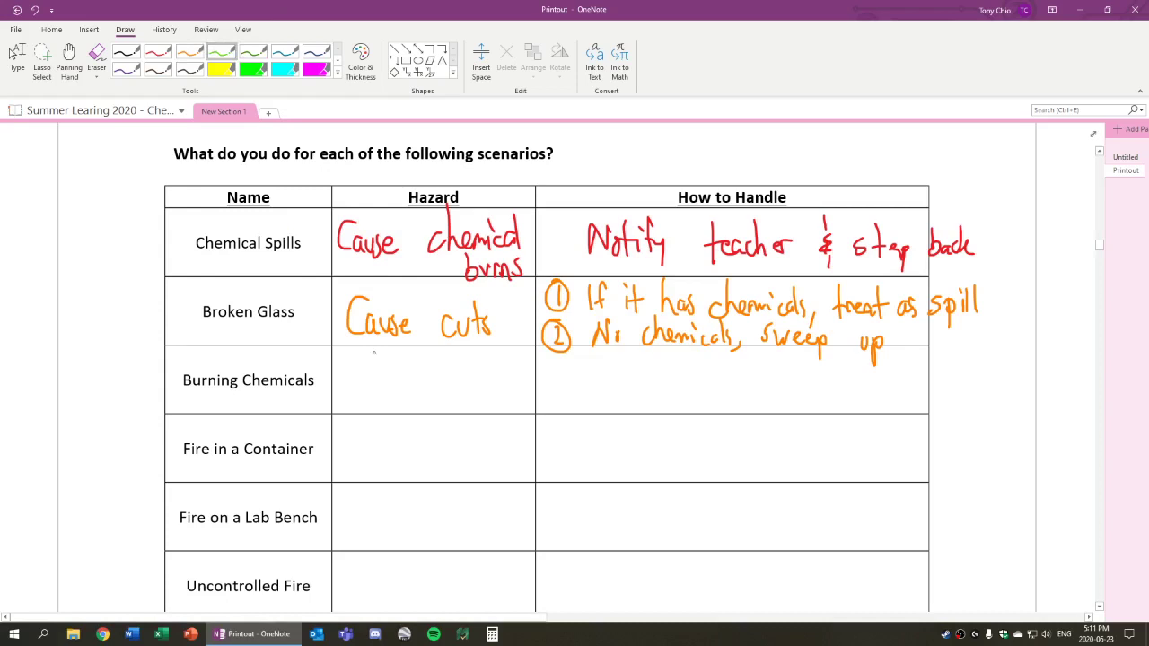
pyautogui.moveTo(359, 355)
pyautogui.mouseDown()
pyautogui.moveTo(355, 382)
pyautogui.moveTo(458, 380)
pyautogui.mouseUp()
pyautogui.moveTo(460, 351)
pyautogui.mouseDown()
pyautogui.moveTo(473, 381)
pyautogui.moveTo(487, 379)
pyautogui.mouseUp()
pyautogui.moveTo(483, 377); pyautogui.dragTo(501, 377)
pyautogui.moveTo(502, 359); pyautogui.dragTo(509, 378)
pyautogui.moveTo(523, 368); pyautogui.dragTo(526, 381)
pyautogui.moveTo(436, 386); pyautogui.dragTo(440, 420)
pyautogui.moveTo(445, 408); pyautogui.dragTo(491, 413)
pyautogui.moveTo(495, 402); pyautogui.dragTo(487, 417)
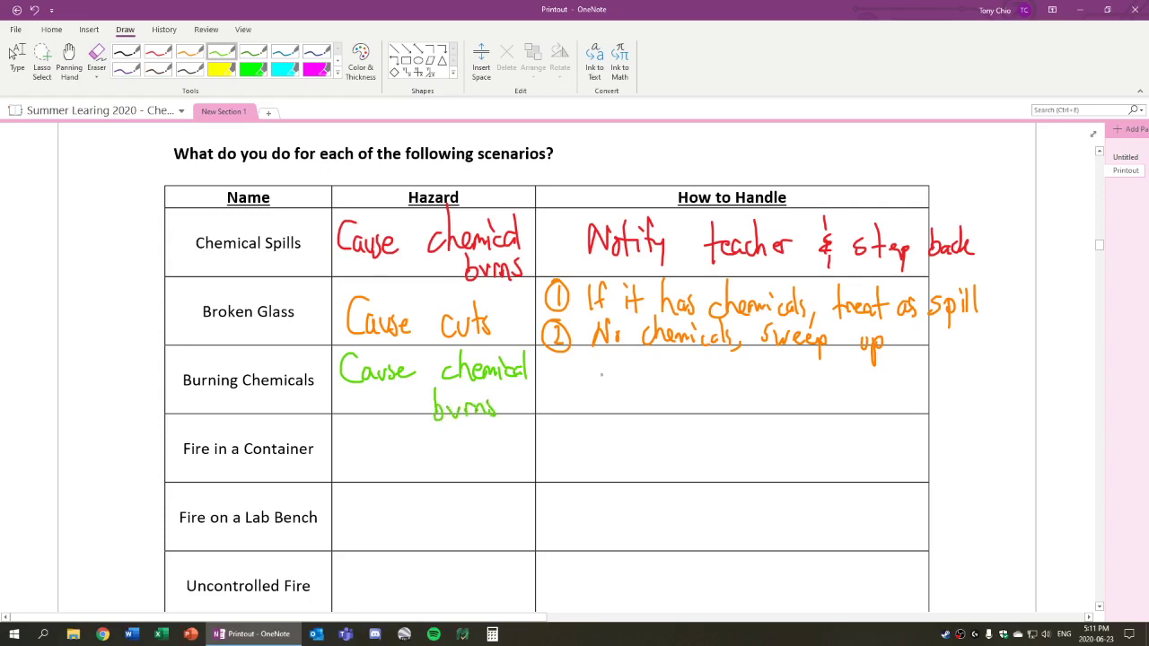
# Step: Write 'Notify teacher' in the Burning Chemicals handling cell
pyautogui.moveTo(562, 388)
pyautogui.mouseDown()
pyautogui.moveTo(565, 363)
pyautogui.moveTo(584, 359)
pyautogui.mouseUp()
pyautogui.moveTo(598, 376); pyautogui.dragTo(598, 373)
pyautogui.moveTo(605, 359); pyautogui.dragTo(607, 388)
pyautogui.moveTo(599, 370)
pyautogui.mouseDown()
pyautogui.moveTo(614, 368)
pyautogui.moveTo(618, 386)
pyautogui.mouseUp()
pyautogui.moveTo(632, 352)
pyautogui.mouseDown()
pyautogui.moveTo(628, 389)
pyautogui.moveTo(641, 375)
pyautogui.mouseUp()
pyautogui.moveTo(640, 372); pyautogui.dragTo(645, 404)
pyautogui.moveTo(684, 355)
pyautogui.mouseDown()
pyautogui.moveTo(686, 388)
pyautogui.moveTo(704, 375)
pyautogui.mouseUp()
pyautogui.moveTo(695, 384); pyautogui.dragTo(715, 387)
pyautogui.moveTo(727, 377); pyautogui.dragTo(724, 389)
# Step: Finish the Burning Chemicals handling entry with '& step back'
pyautogui.moveTo(727, 379)
pyautogui.mouseDown()
pyautogui.moveTo(747, 388)
pyautogui.moveTo(805, 364)
pyautogui.mouseUp()
pyautogui.moveTo(805, 371); pyautogui.dragTo(809, 401)
pyautogui.moveTo(855, 380)
pyautogui.mouseDown()
pyautogui.moveTo(865, 379)
pyautogui.moveTo(848, 393)
pyautogui.mouseUp()
pyautogui.moveTo(867, 361)
pyautogui.mouseDown()
pyautogui.moveTo(868, 395)
pyautogui.moveTo(889, 381)
pyautogui.mouseUp()
pyautogui.moveTo(898, 377)
pyautogui.mouseDown()
pyautogui.moveTo(896, 402)
pyautogui.moveTo(903, 388)
pyautogui.mouseUp()
pyautogui.moveTo(924, 362)
pyautogui.mouseDown()
pyautogui.moveTo(923, 388)
pyautogui.moveTo(934, 383)
pyautogui.mouseUp()
pyautogui.moveTo(940, 382); pyautogui.dragTo(950, 388)
pyautogui.moveTo(955, 380); pyautogui.dragTo(952, 387)
pyautogui.moveTo(959, 361)
pyautogui.mouseDown()
pyautogui.moveTo(958, 388)
pyautogui.moveTo(971, 390)
pyautogui.mouseUp()
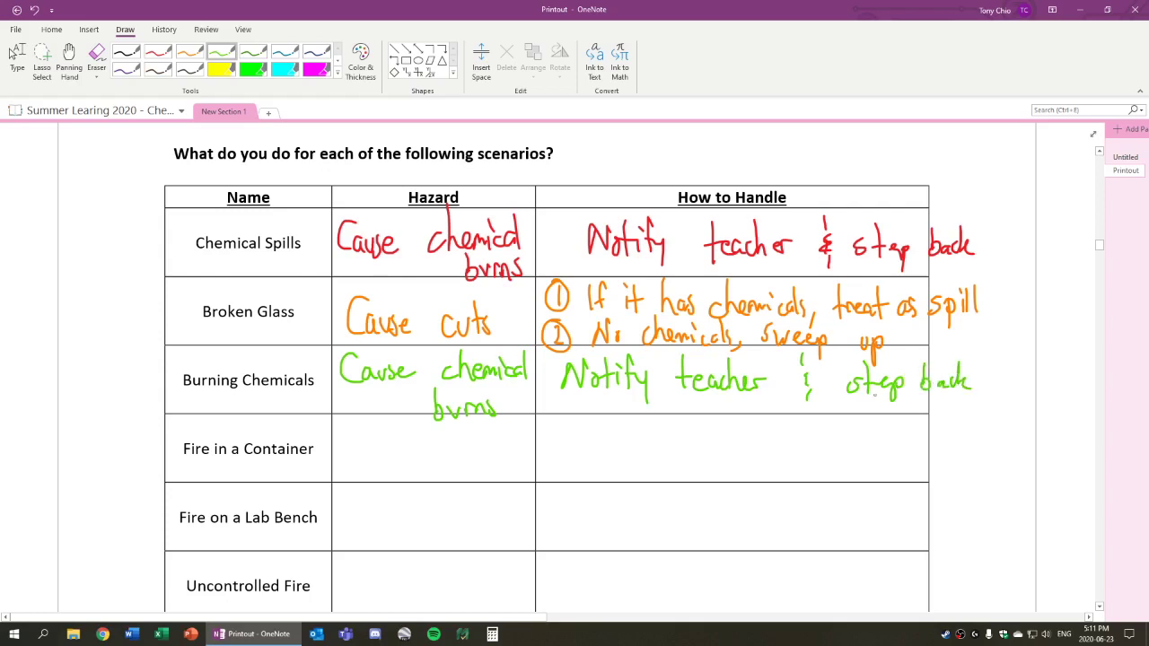
# Step: In darker green ink, write 'Cause burns' as the Fire in a Container hazard
pyautogui.scroll(-1, 957, 517)
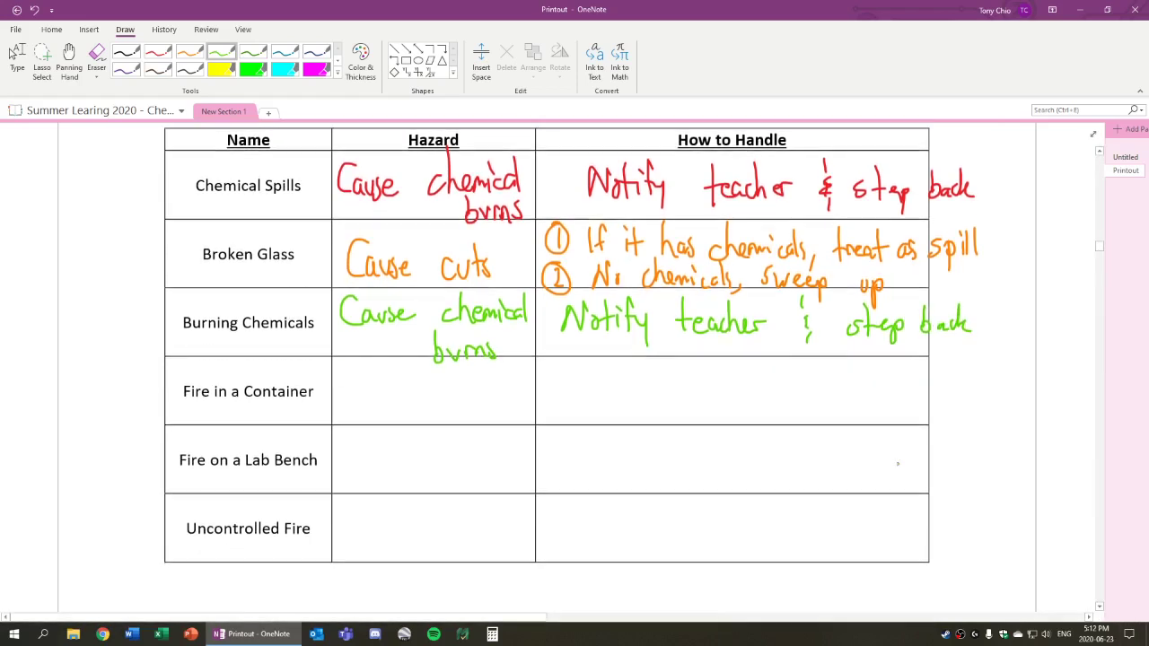
pyautogui.click(253, 51)
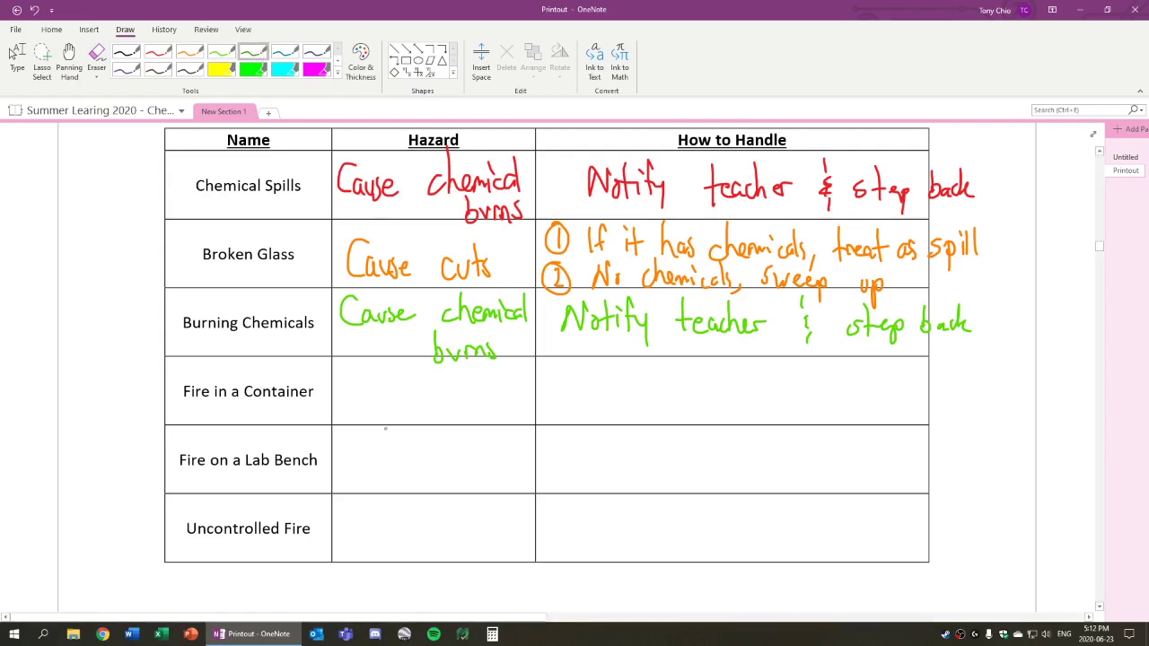
pyautogui.moveTo(363, 371)
pyautogui.mouseDown()
pyautogui.moveTo(361, 409)
pyautogui.moveTo(458, 408)
pyautogui.mouseUp()
pyautogui.moveTo(463, 395); pyautogui.dragTo(506, 411)
# Step: Write 'Put a lid on it' in the Fire in a Container handling cell
pyautogui.moveTo(568, 378)
pyautogui.mouseDown()
pyautogui.moveTo(566, 404)
pyautogui.moveTo(570, 391)
pyautogui.mouseUp()
pyautogui.moveTo(586, 388); pyautogui.dragTo(598, 408)
pyautogui.moveTo(607, 378); pyautogui.dragTo(609, 404)
pyautogui.moveTo(600, 388); pyautogui.dragTo(699, 405)
pyautogui.moveTo(710, 381)
pyautogui.mouseDown()
pyautogui.moveTo(710, 404)
pyautogui.moveTo(770, 404)
pyautogui.moveTo(777, 390)
pyautogui.mouseUp()
pyautogui.moveTo(781, 391); pyautogui.dragTo(791, 404)
pyautogui.click(828, 387)
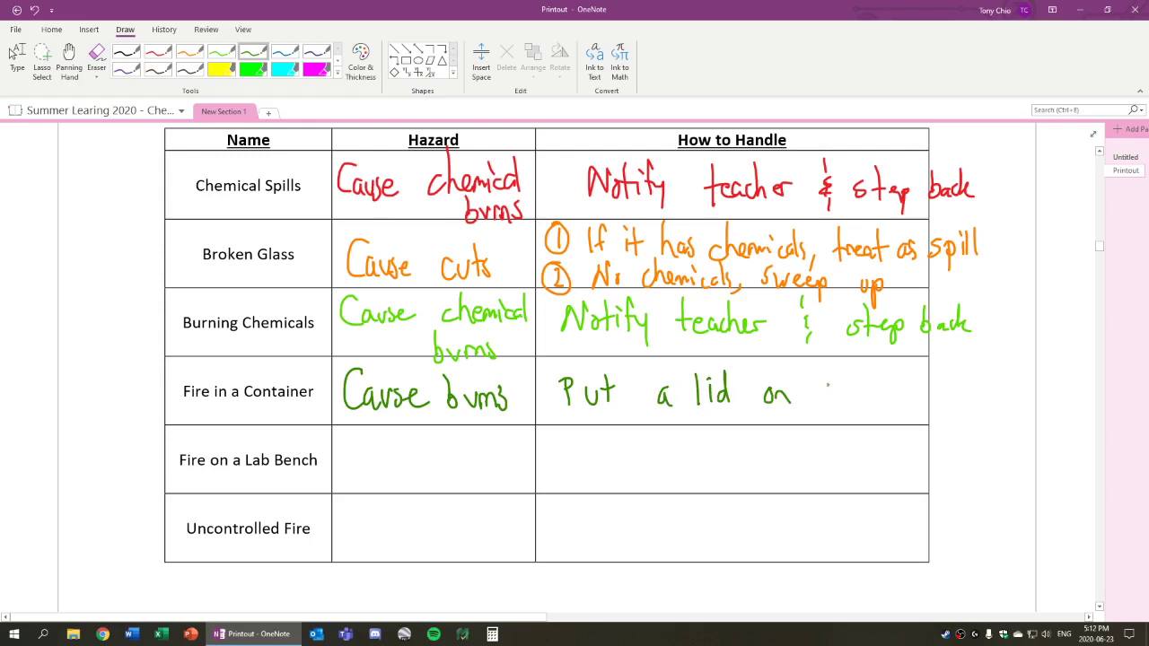
pyautogui.moveTo(839, 373); pyautogui.dragTo(841, 397)
pyautogui.moveTo(829, 385); pyautogui.dragTo(847, 385)
# Step: In blue ink, write 'Cause' and 'Use fire blanket' for the Fire on a Lab Bench row
pyautogui.click(284, 52)
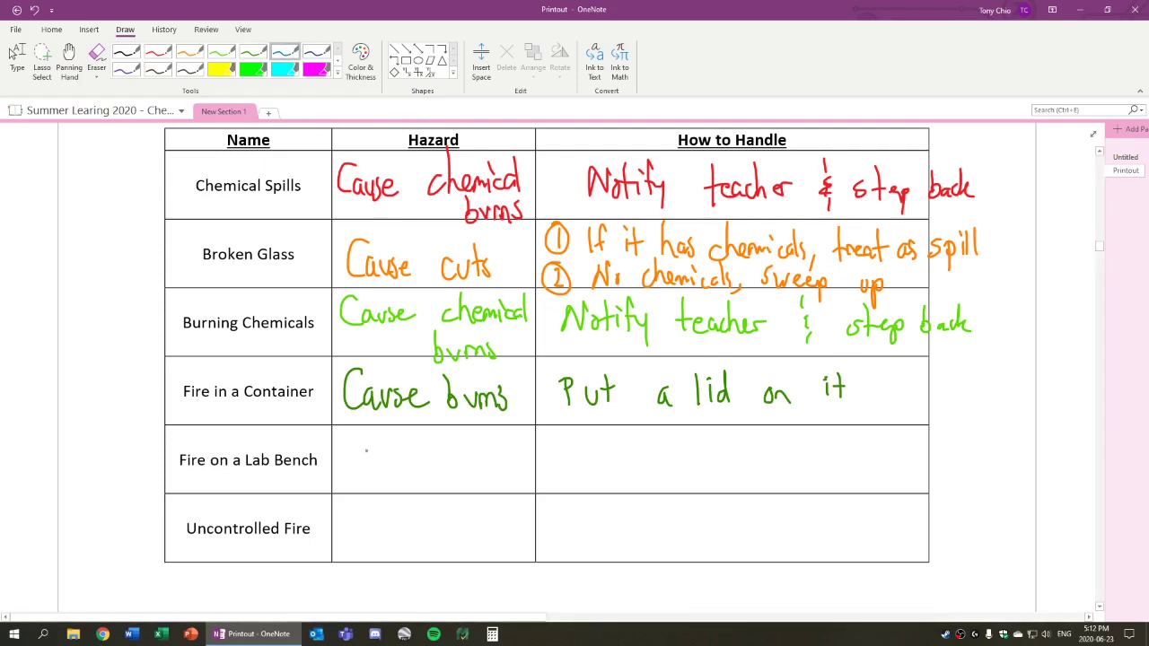
pyautogui.moveTo(365, 443)
pyautogui.mouseDown()
pyautogui.moveTo(346, 460)
pyautogui.moveTo(386, 476)
pyautogui.moveTo(494, 464)
pyautogui.moveTo(510, 478)
pyautogui.mouseUp()
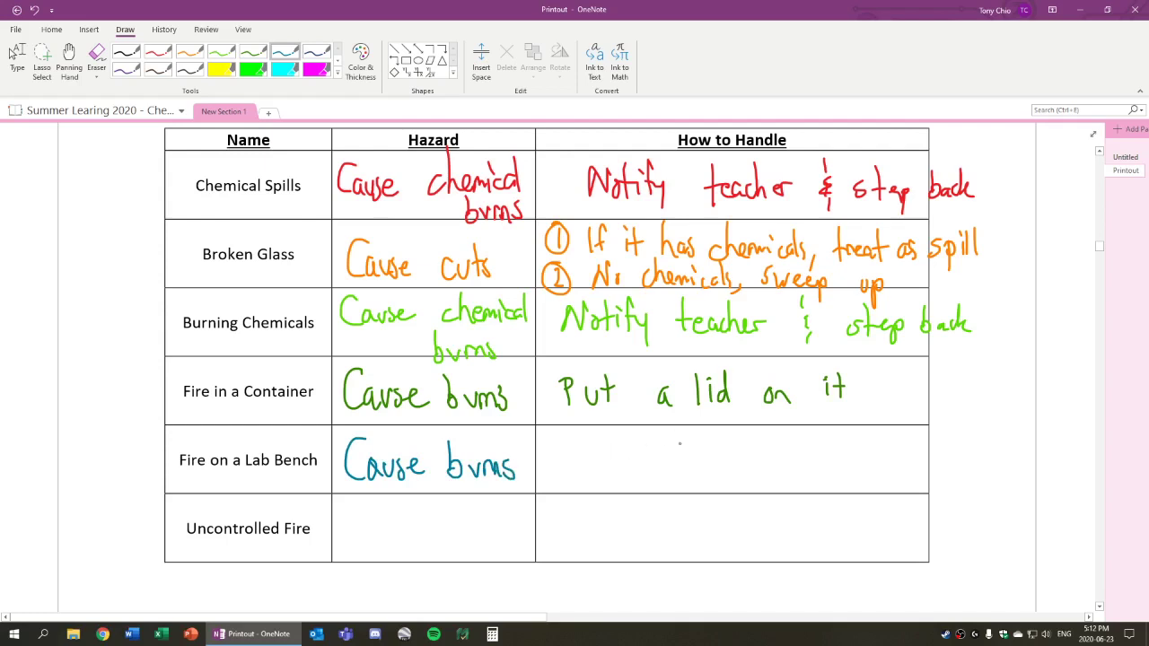
pyautogui.moveTo(570, 447)
pyautogui.mouseDown()
pyautogui.moveTo(632, 476)
pyautogui.moveTo(742, 476)
pyautogui.moveTo(791, 445)
pyautogui.moveTo(816, 483)
pyautogui.moveTo(862, 482)
pyautogui.moveTo(889, 442)
pyautogui.moveTo(896, 460)
pyautogui.mouseUp()
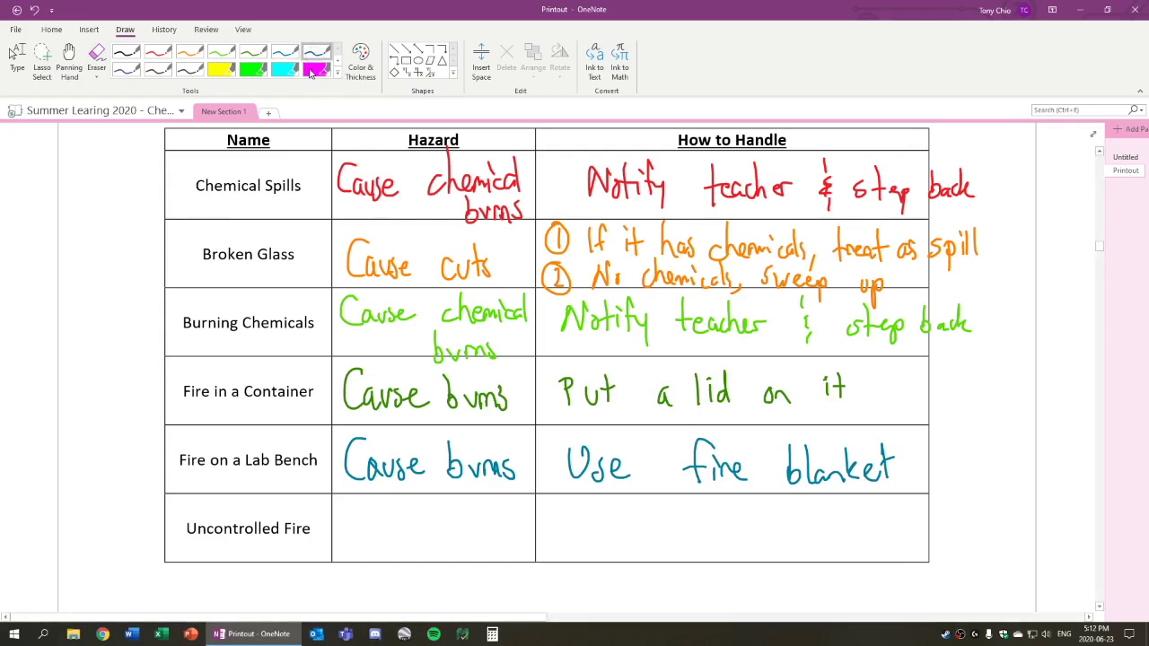
# Step: In dark ink, write 'Cause burns' for Uncontrolled Fire and step 1 'Use fire extinguisher'
pyautogui.click(316, 51)
pyautogui.moveTo(351, 512)
pyautogui.mouseDown()
pyautogui.moveTo(366, 546)
pyautogui.moveTo(511, 541)
pyautogui.mouseUp()
pyautogui.moveTo(566, 505); pyautogui.dragTo(567, 518)
pyautogui.moveTo(569, 499)
pyautogui.mouseDown()
pyautogui.moveTo(558, 510)
pyautogui.moveTo(571, 524)
pyautogui.mouseUp()
pyautogui.moveTo(588, 499)
pyautogui.mouseDown()
pyautogui.moveTo(594, 523)
pyautogui.moveTo(605, 499)
pyautogui.mouseUp()
pyautogui.moveTo(610, 508)
pyautogui.mouseDown()
pyautogui.moveTo(616, 524)
pyautogui.moveTo(673, 528)
pyautogui.mouseUp()
pyautogui.moveTo(666, 519)
pyautogui.mouseDown()
pyautogui.moveTo(686, 517)
pyautogui.moveTo(686, 528)
pyautogui.mouseUp()
pyautogui.moveTo(693, 526)
pyautogui.mouseDown()
pyautogui.moveTo(710, 514)
pyautogui.moveTo(716, 524)
pyautogui.moveTo(815, 524)
pyautogui.moveTo(830, 512)
pyautogui.moveTo(849, 516)
pyautogui.moveTo(842, 525)
pyautogui.mouseUp()
pyautogui.moveTo(853, 495)
pyautogui.mouseDown()
pyautogui.moveTo(864, 524)
pyautogui.moveTo(876, 521)
pyautogui.mouseUp()
pyautogui.moveTo(878, 508); pyautogui.dragTo(885, 507)
# Step: Add step 2 'Evacuate & pull fire alarm' and stop inking
pyautogui.moveTo(557, 545)
pyautogui.mouseDown()
pyautogui.moveTo(571, 562)
pyautogui.moveTo(562, 531)
pyautogui.moveTo(634, 563)
pyautogui.mouseUp()
pyautogui.moveTo(644, 550)
pyautogui.mouseDown()
pyautogui.moveTo(647, 562)
pyautogui.moveTo(671, 562)
pyautogui.mouseUp()
pyautogui.moveTo(685, 550); pyautogui.dragTo(690, 562)
pyautogui.moveTo(684, 550); pyautogui.dragTo(695, 549)
pyautogui.moveTo(703, 552); pyautogui.dragTo(754, 555)
pyautogui.click(741, 552)
pyautogui.moveTo(751, 559)
pyautogui.mouseDown()
pyautogui.moveTo(756, 573)
pyautogui.moveTo(793, 555)
pyautogui.moveTo(817, 562)
pyautogui.mouseUp()
pyautogui.moveTo(825, 537); pyautogui.dragTo(828, 563)
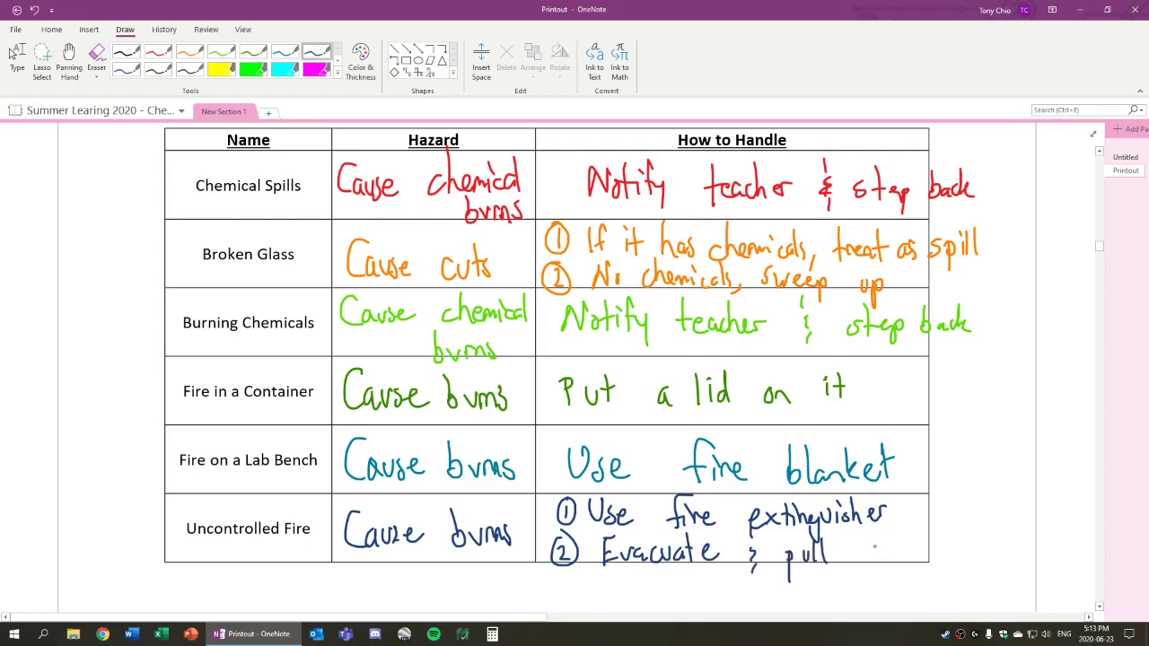
pyautogui.moveTo(877, 533); pyautogui.dragTo(865, 562)
pyautogui.moveTo(854, 551); pyautogui.dragTo(874, 560)
pyautogui.moveTo(881, 558)
pyautogui.mouseDown()
pyautogui.moveTo(895, 548)
pyautogui.moveTo(930, 560)
pyautogui.mouseUp()
pyautogui.moveTo(941, 529)
pyautogui.mouseDown()
pyautogui.moveTo(937, 560)
pyautogui.moveTo(966, 548)
pyautogui.mouseUp()
pyautogui.moveTo(966, 561); pyautogui.dragTo(978, 553)
pyautogui.press('Escape')
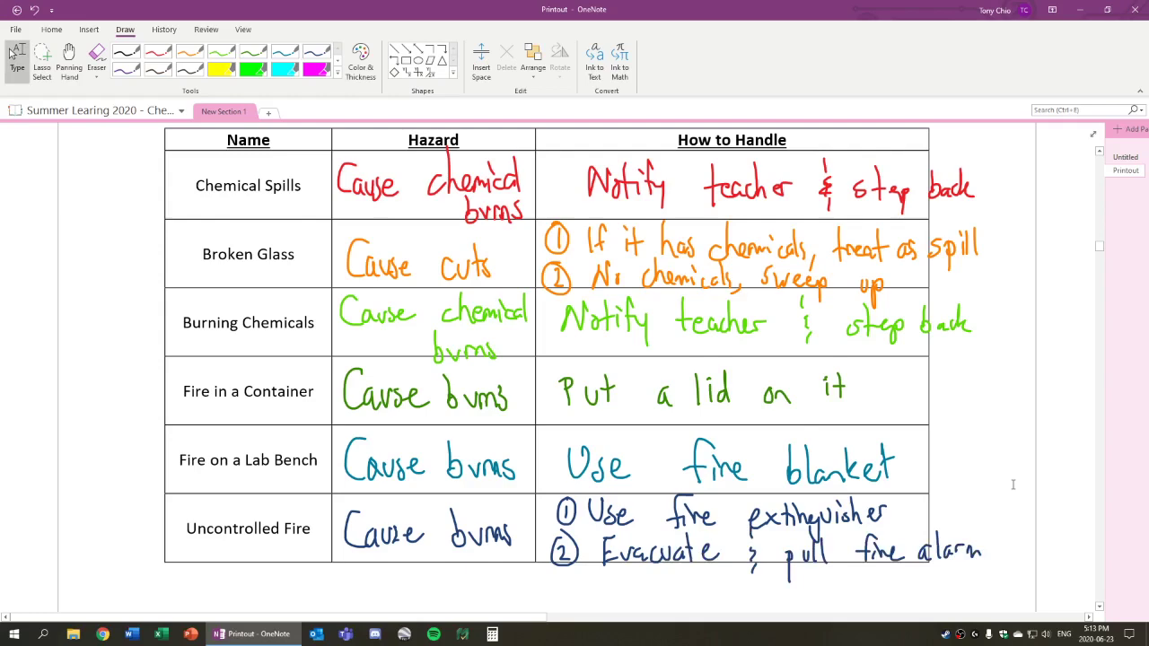
# Step: In thin purple ink, write 'Cause chemical burns' as the Chemical on Hands hazard
pyautogui.scroll(-5, 1017, 485)
pyautogui.scroll(-6, 1017, 484)
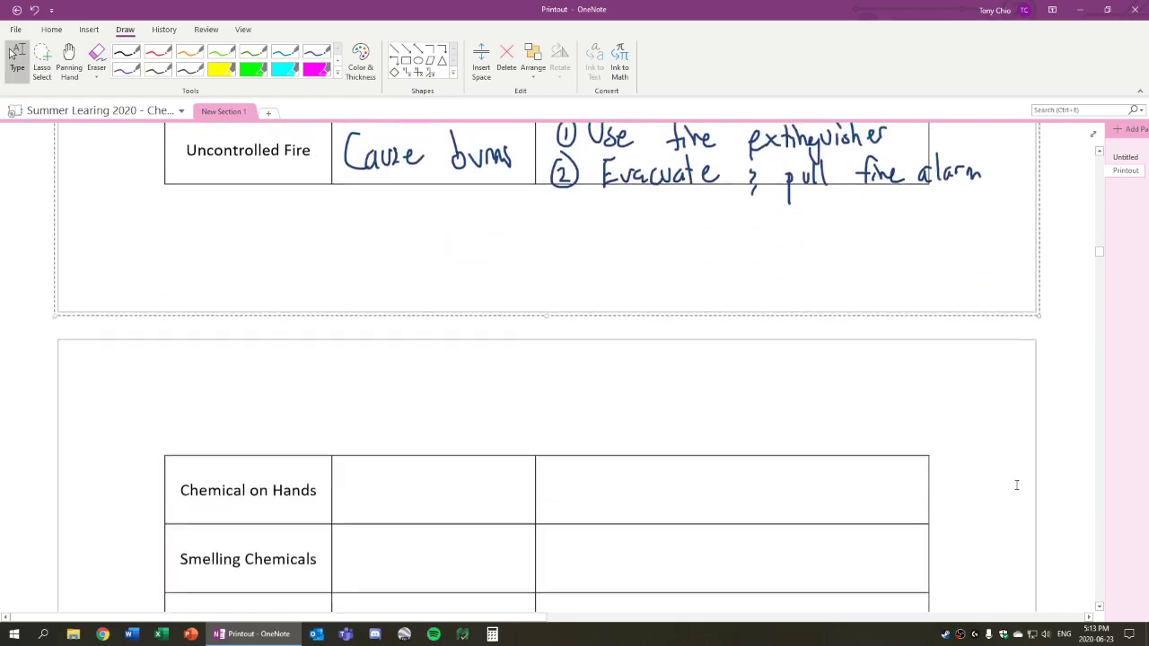
pyautogui.click(126, 69)
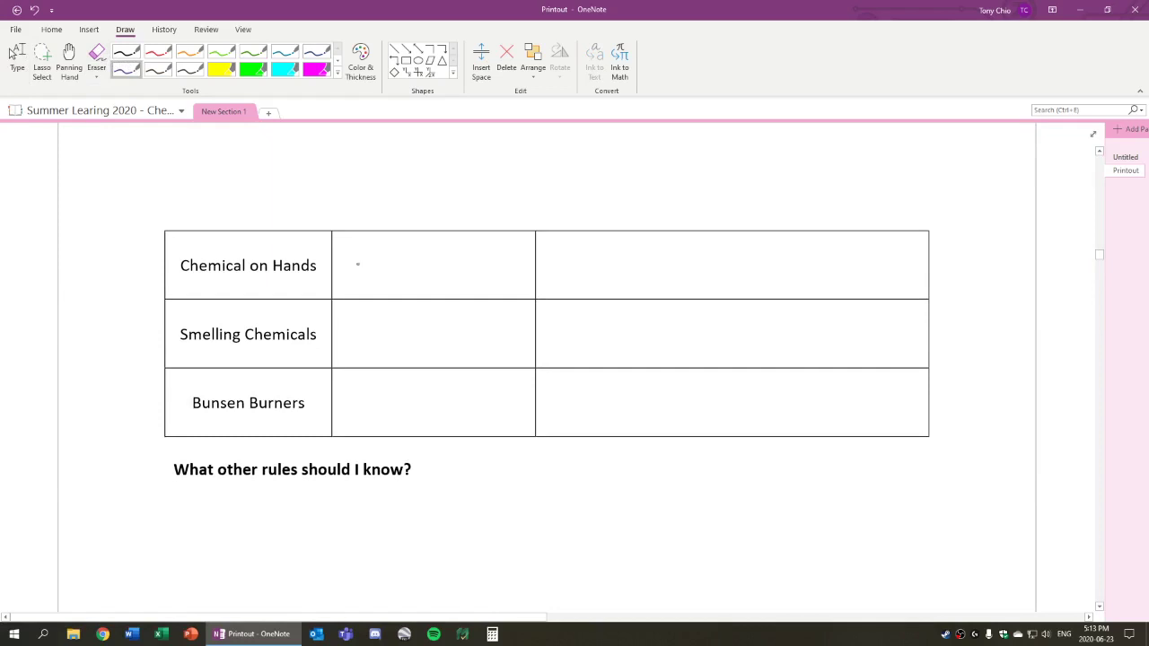
pyautogui.moveTo(365, 245)
pyautogui.mouseDown()
pyautogui.moveTo(384, 260)
pyautogui.moveTo(533, 261)
pyautogui.mouseUp()
pyautogui.moveTo(402, 280); pyautogui.dragTo(401, 281)
pyautogui.moveTo(410, 281)
pyautogui.mouseDown()
pyautogui.moveTo(452, 285)
pyautogui.moveTo(454, 299)
pyautogui.mouseUp()
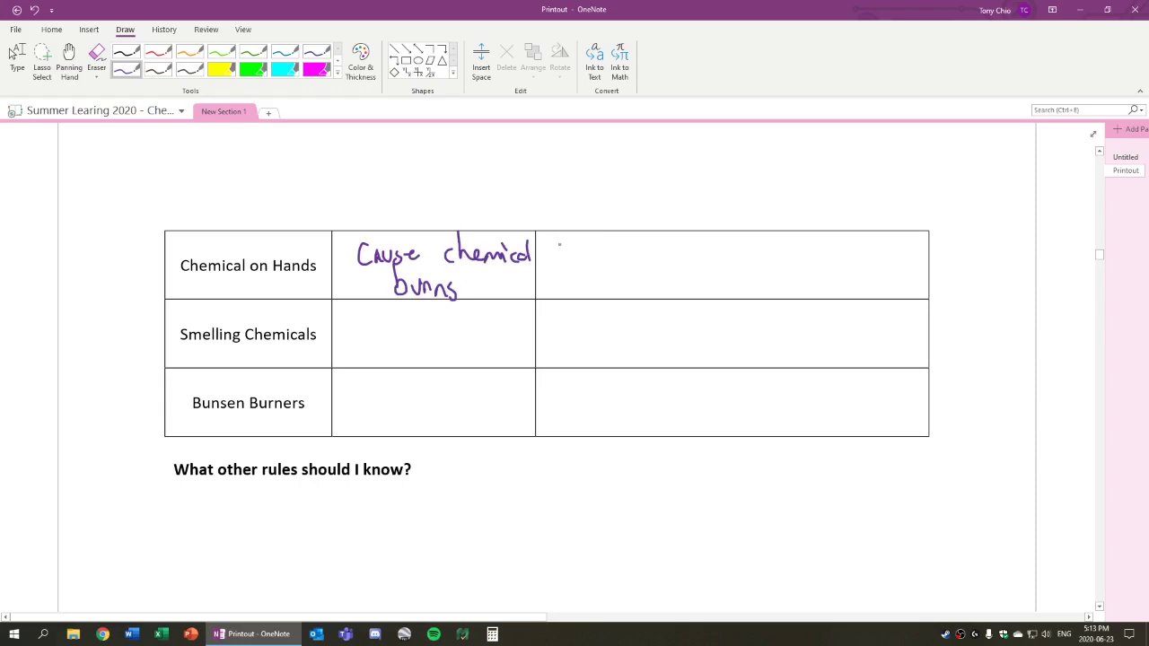
# Step: Write the first handling bullet, 'Use neutralization kit'
pyautogui.moveTo(575, 240)
pyautogui.mouseDown()
pyautogui.moveTo(616, 255)
pyautogui.moveTo(687, 253)
pyautogui.moveTo(716, 239)
pyautogui.moveTo(789, 261)
pyautogui.mouseUp()
pyautogui.moveTo(780, 248); pyautogui.dragTo(793, 248)
pyautogui.moveTo(797, 251); pyautogui.dragTo(812, 260)
pyautogui.moveTo(815, 260); pyautogui.dragTo(871, 259)
pyautogui.moveTo(880, 235); pyautogui.dragTo(882, 259)
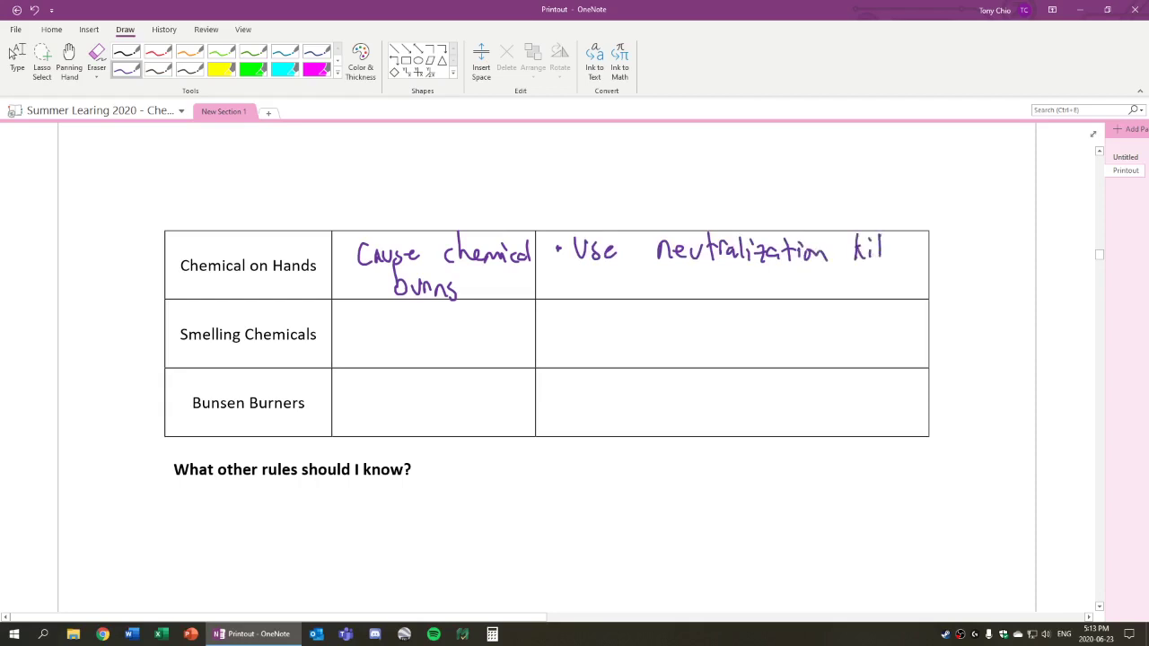
# Step: Add the second bullet 'Wash with fast water' and return to typing mode
pyautogui.moveTo(589, 273)
pyautogui.mouseDown()
pyautogui.moveTo(596, 294)
pyautogui.moveTo(607, 274)
pyautogui.mouseUp()
pyautogui.moveTo(615, 280); pyautogui.dragTo(618, 296)
pyautogui.moveTo(629, 266)
pyautogui.mouseDown()
pyautogui.moveTo(629, 297)
pyautogui.moveTo(681, 285)
pyautogui.moveTo(684, 297)
pyautogui.mouseUp()
pyautogui.click(658, 280)
pyautogui.moveTo(688, 271)
pyautogui.mouseDown()
pyautogui.moveTo(689, 296)
pyautogui.moveTo(693, 282)
pyautogui.mouseUp()
pyautogui.moveTo(695, 266); pyautogui.dragTo(706, 296)
pyautogui.moveTo(751, 265)
pyautogui.mouseDown()
pyautogui.moveTo(743, 298)
pyautogui.moveTo(751, 289)
pyautogui.mouseUp()
pyautogui.moveTo(761, 286); pyautogui.dragTo(767, 296)
pyautogui.moveTo(782, 269); pyautogui.dragTo(783, 298)
pyautogui.moveTo(776, 282); pyautogui.dragTo(842, 297)
pyautogui.moveTo(849, 282)
pyautogui.mouseDown()
pyautogui.moveTo(844, 294)
pyautogui.moveTo(856, 295)
pyautogui.mouseUp()
pyautogui.moveTo(847, 280)
pyautogui.mouseDown()
pyautogui.moveTo(866, 278)
pyautogui.moveTo(871, 293)
pyautogui.mouseUp()
pyautogui.moveTo(874, 292); pyautogui.dragTo(886, 282)
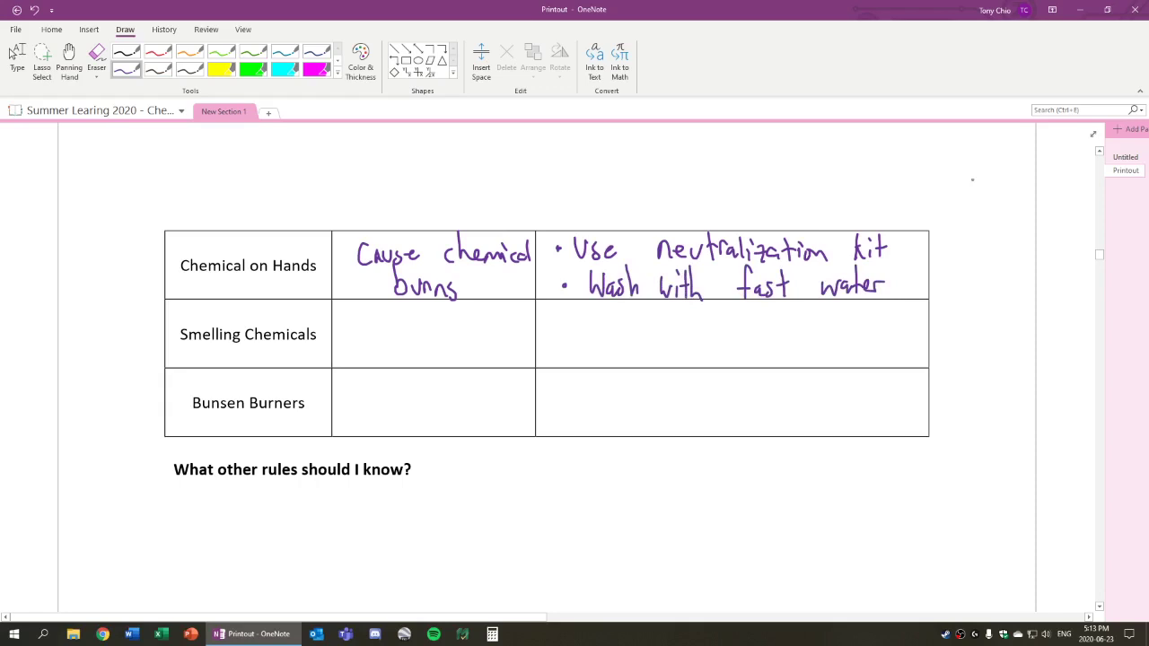
pyautogui.click(13, 54)
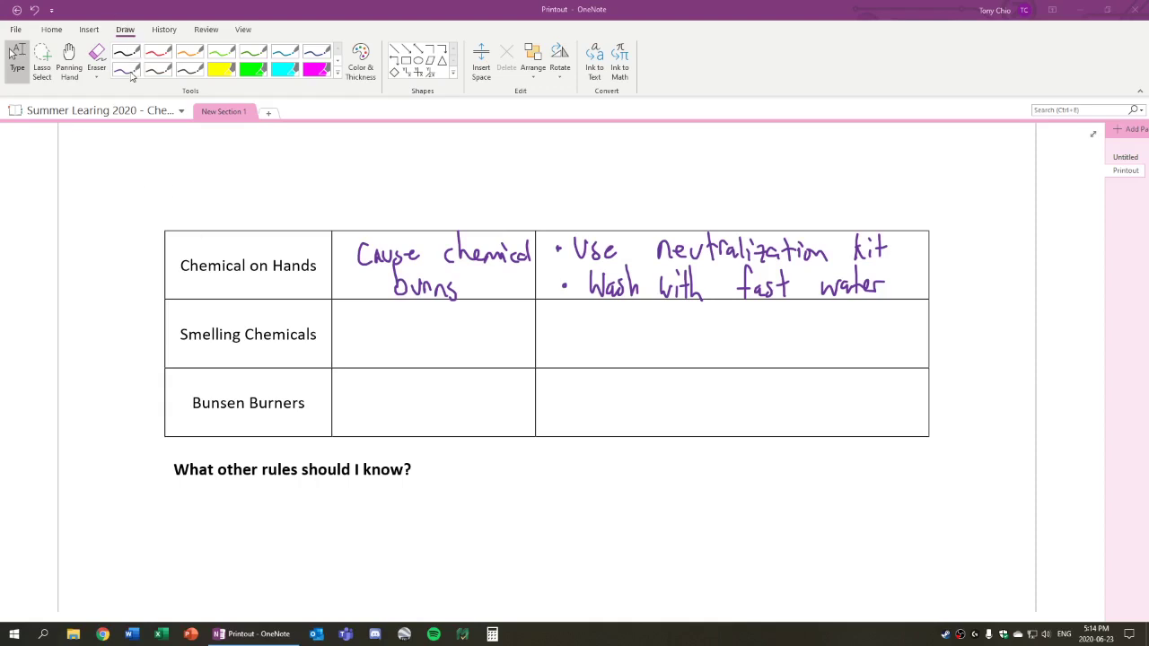
# Step: In brown ink, write 'Cause nasal damage' in the Smelling Chemicals hazard cell
pyautogui.click(165, 71)
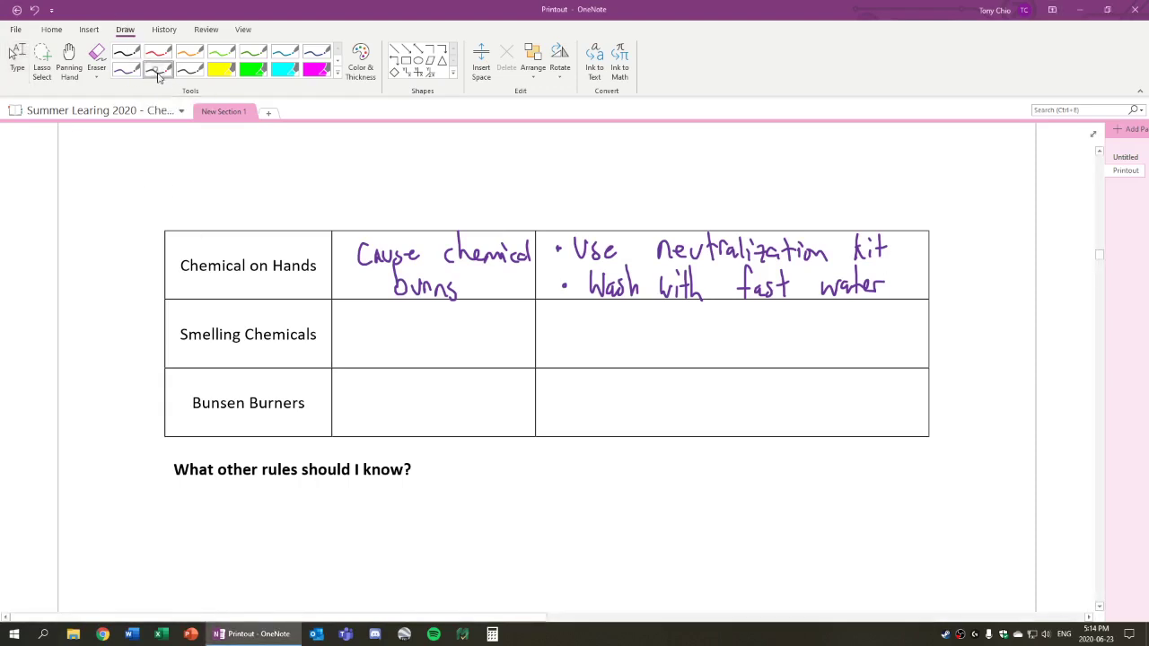
pyautogui.moveTo(362, 315)
pyautogui.mouseDown()
pyautogui.moveTo(360, 332)
pyautogui.moveTo(394, 331)
pyautogui.mouseUp()
pyautogui.moveTo(398, 325); pyautogui.dragTo(459, 332)
pyautogui.moveTo(466, 320)
pyautogui.mouseDown()
pyautogui.moveTo(467, 333)
pyautogui.moveTo(485, 331)
pyautogui.mouseUp()
pyautogui.moveTo(486, 303); pyautogui.dragTo(488, 330)
pyautogui.moveTo(415, 354); pyautogui.dragTo(416, 369)
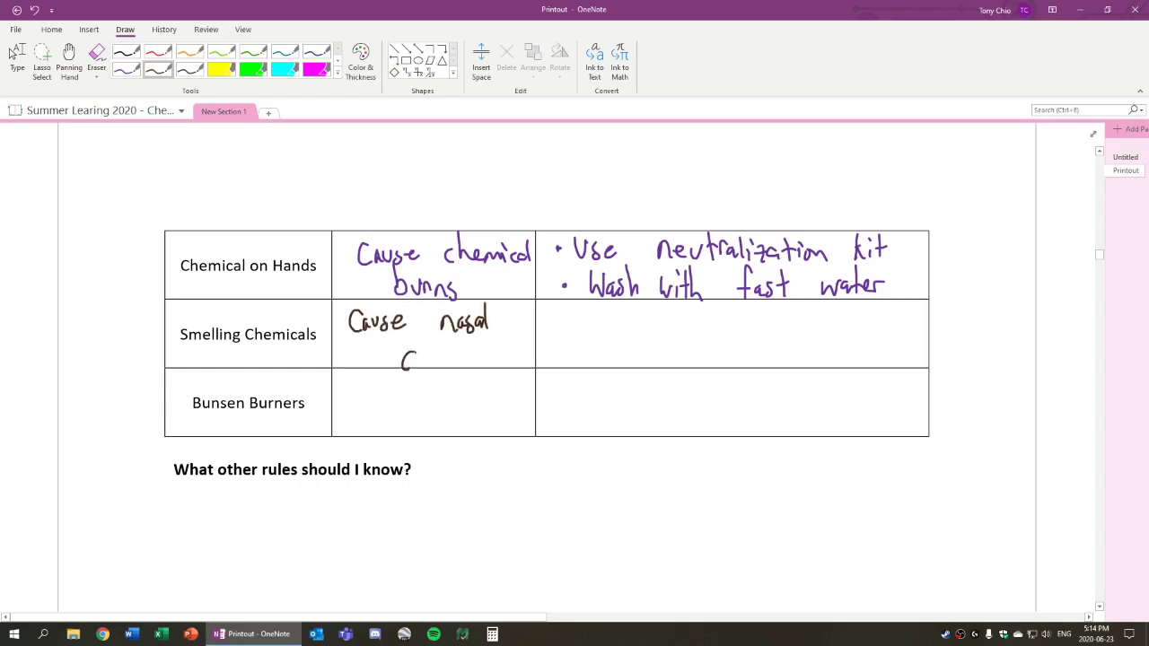
pyautogui.moveTo(423, 328); pyautogui.dragTo(423, 369)
pyautogui.moveTo(429, 357)
pyautogui.mouseDown()
pyautogui.moveTo(429, 366)
pyautogui.moveTo(459, 365)
pyautogui.moveTo(470, 388)
pyautogui.moveTo(490, 363)
pyautogui.mouseUp()
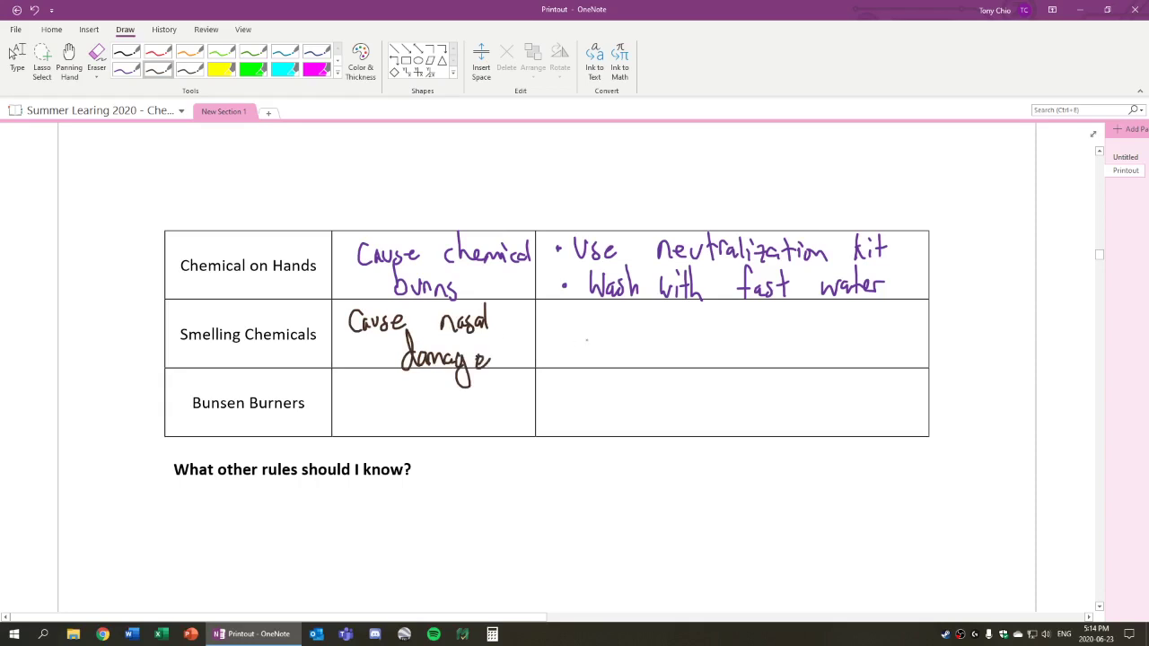
# Step: Add a bulleted 'Use wafting technique' in the Smelling Chemicals handling cell
pyautogui.moveTo(558, 316)
pyautogui.mouseDown()
pyautogui.moveTo(603, 311)
pyautogui.moveTo(607, 340)
pyautogui.moveTo(709, 320)
pyautogui.moveTo(729, 339)
pyautogui.mouseUp()
pyautogui.moveTo(734, 302)
pyautogui.mouseDown()
pyautogui.moveTo(727, 339)
pyautogui.moveTo(743, 325)
pyautogui.mouseUp()
pyautogui.moveTo(743, 307)
pyautogui.mouseDown()
pyautogui.moveTo(741, 343)
pyautogui.moveTo(750, 326)
pyautogui.mouseUp()
pyautogui.moveTo(756, 327)
pyautogui.mouseDown()
pyautogui.moveTo(759, 341)
pyautogui.moveTo(783, 339)
pyautogui.mouseUp()
pyautogui.moveTo(791, 330); pyautogui.dragTo(781, 368)
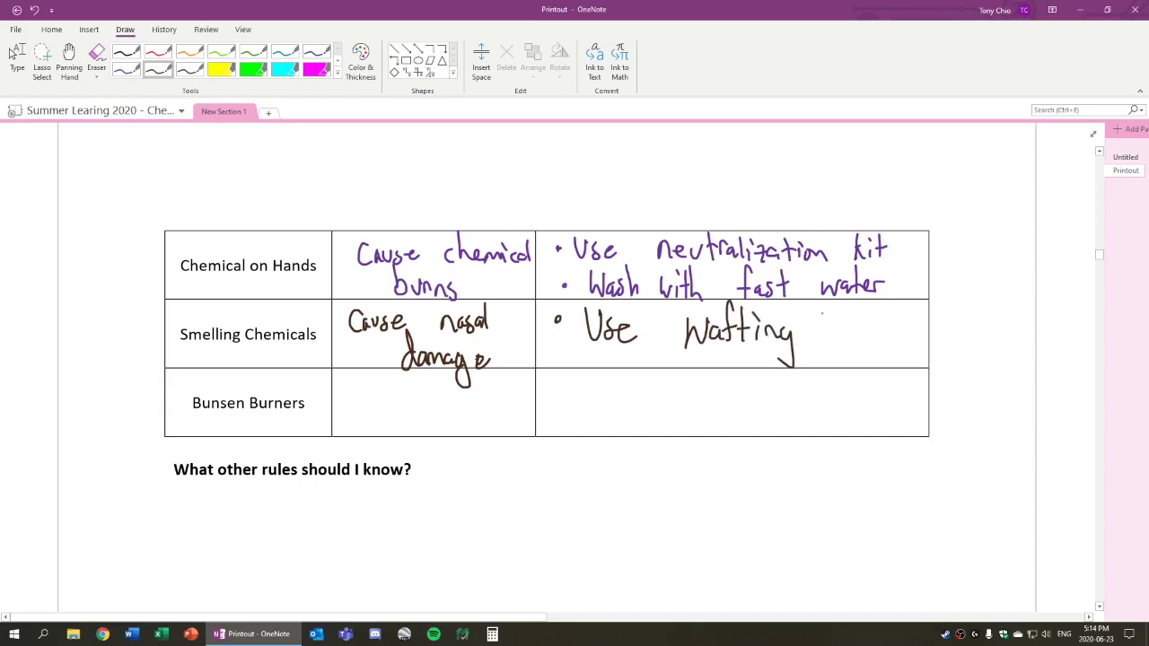
pyautogui.moveTo(824, 307); pyautogui.dragTo(826, 342)
pyautogui.moveTo(816, 328); pyautogui.dragTo(849, 341)
pyautogui.moveTo(862, 328)
pyautogui.mouseDown()
pyautogui.moveTo(860, 342)
pyautogui.moveTo(892, 341)
pyautogui.mouseUp()
pyautogui.click(899, 321)
pyautogui.moveTo(898, 328); pyautogui.dragTo(911, 357)
pyautogui.moveTo(918, 329); pyautogui.dragTo(934, 339)
pyautogui.moveTo(935, 334); pyautogui.dragTo(948, 334)
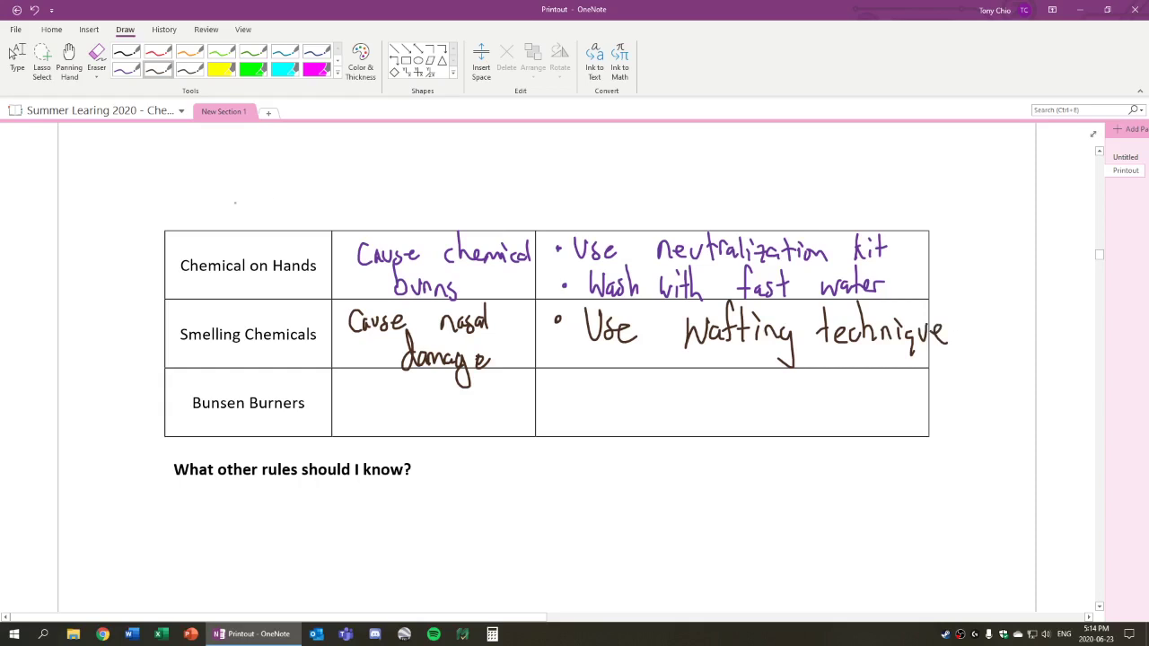
# Step: In black ink, write 'Cause fire' in the Bunsen Burners hazard cell
pyautogui.click(190, 69)
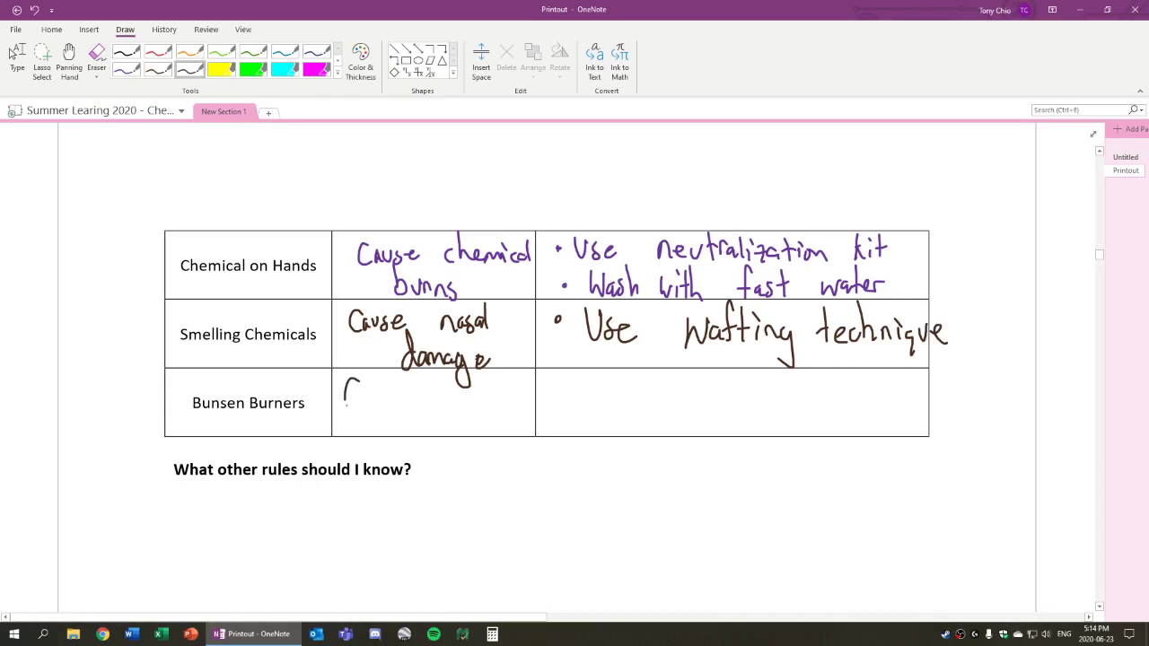
pyautogui.moveTo(346, 406)
pyautogui.mouseDown()
pyautogui.moveTo(461, 413)
pyautogui.moveTo(474, 400)
pyautogui.mouseUp()
pyautogui.moveTo(472, 401)
pyautogui.mouseDown()
pyautogui.moveTo(474, 413)
pyautogui.moveTo(495, 401)
pyautogui.mouseUp()
pyautogui.moveTo(500, 407); pyautogui.dragTo(515, 406)
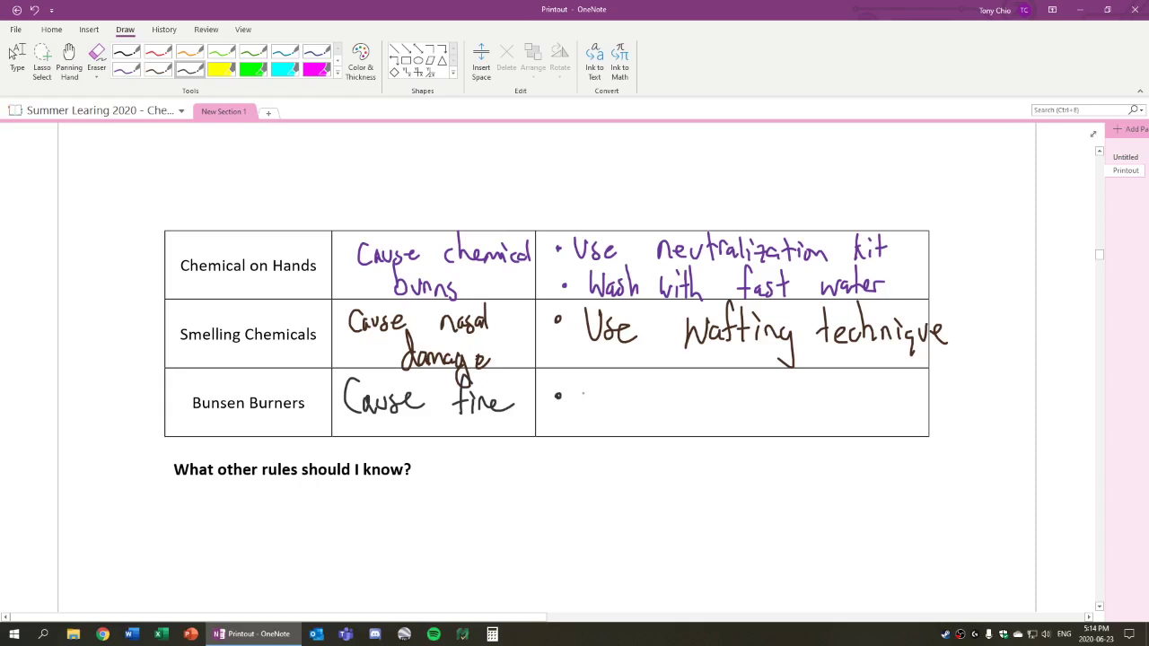
# Step: Write 'Turn off main gas' after the Bunsen Burners bullet and return to typing mode
pyautogui.moveTo(583, 384); pyautogui.dragTo(586, 410)
pyautogui.moveTo(572, 387); pyautogui.dragTo(600, 377)
pyautogui.moveTo(597, 394)
pyautogui.mouseDown()
pyautogui.moveTo(616, 409)
pyautogui.moveTo(625, 395)
pyautogui.mouseUp()
pyautogui.moveTo(625, 410); pyautogui.dragTo(695, 395)
pyautogui.moveTo(714, 375)
pyautogui.mouseDown()
pyautogui.moveTo(708, 409)
pyautogui.moveTo(719, 409)
pyautogui.mouseUp()
pyautogui.moveTo(713, 399); pyautogui.dragTo(776, 411)
pyautogui.moveTo(780, 399)
pyautogui.mouseDown()
pyautogui.moveTo(772, 410)
pyautogui.moveTo(788, 411)
pyautogui.mouseUp()
pyautogui.moveTo(788, 411)
pyautogui.mouseDown()
pyautogui.moveTo(801, 400)
pyautogui.moveTo(804, 415)
pyautogui.mouseUp()
pyautogui.moveTo(847, 401)
pyautogui.mouseDown()
pyautogui.moveTo(834, 411)
pyautogui.moveTo(840, 440)
pyautogui.mouseUp()
pyautogui.moveTo(858, 399)
pyautogui.mouseDown()
pyautogui.moveTo(848, 406)
pyautogui.moveTo(860, 415)
pyautogui.mouseUp()
pyautogui.moveTo(871, 395); pyautogui.dragTo(860, 415)
pyautogui.click(13, 56)
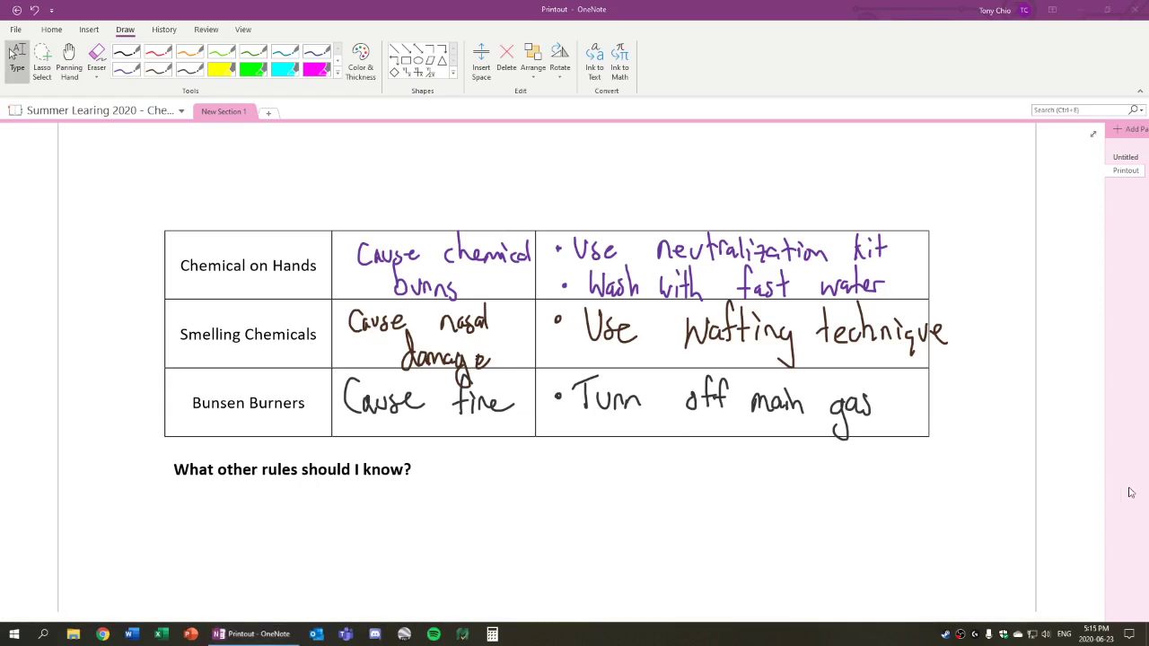
# Step: Below the rules question, write the first red bulleted rule 'Be prepared'
pyautogui.click(1046, 459)
pyautogui.scroll(-3, 1046, 460)
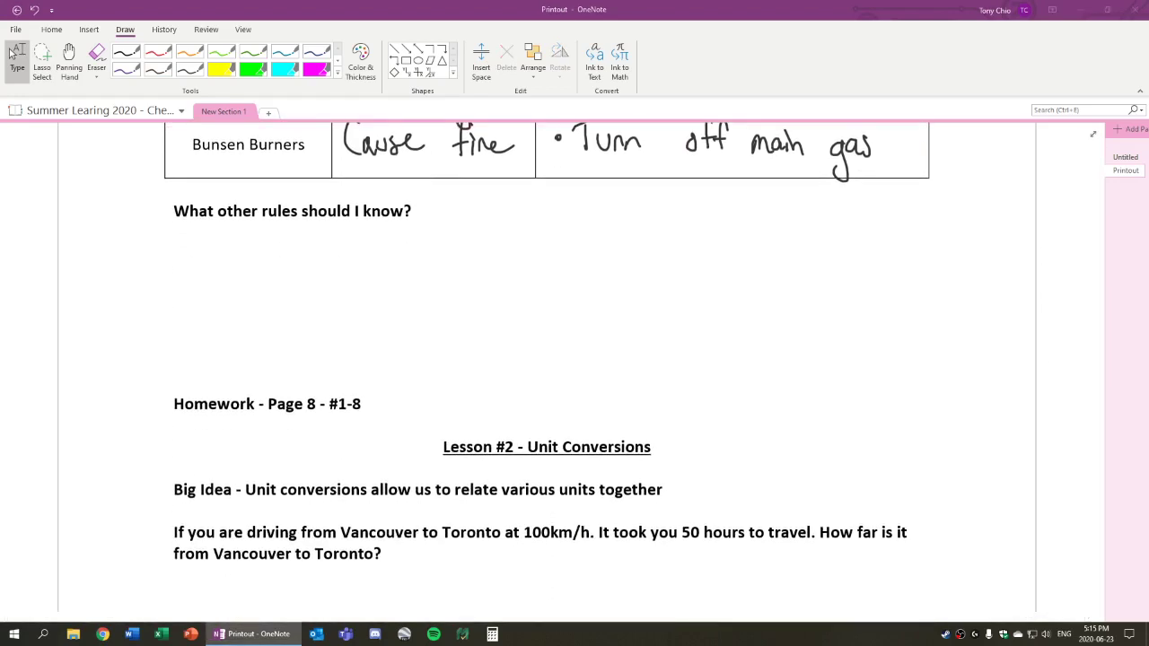
pyautogui.click(157, 56)
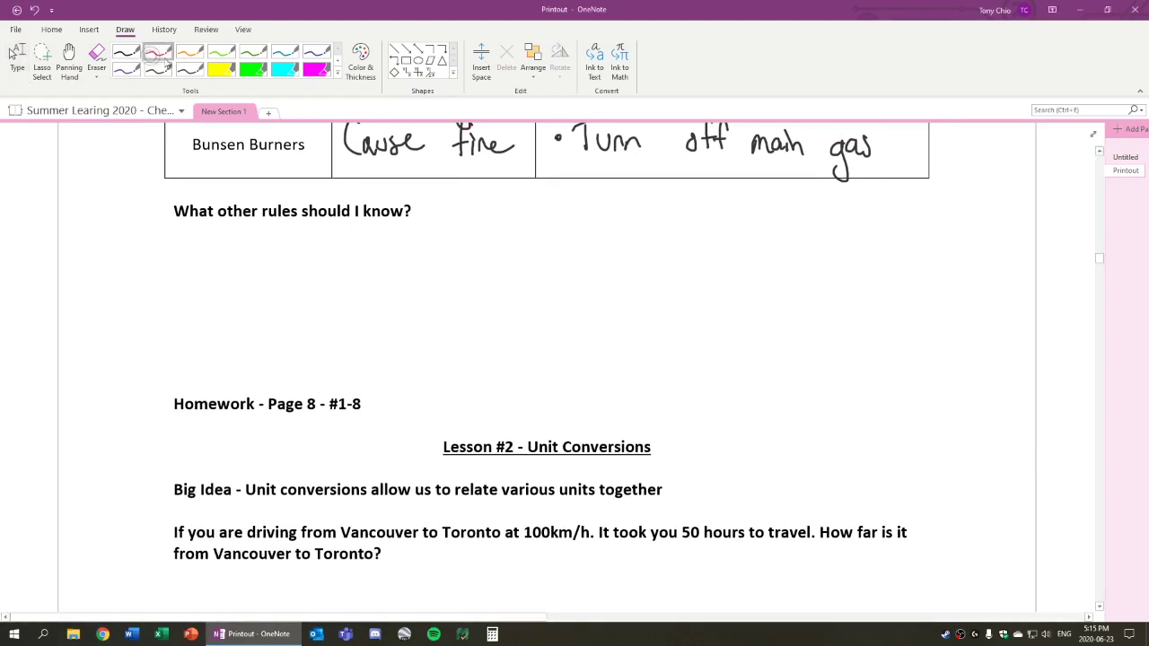
pyautogui.click(139, 251)
pyautogui.moveTo(171, 233); pyautogui.dragTo(172, 267)
pyautogui.moveTo(163, 235)
pyautogui.mouseDown()
pyautogui.moveTo(178, 253)
pyautogui.moveTo(171, 262)
pyautogui.mouseUp()
pyautogui.moveTo(193, 253)
pyautogui.mouseDown()
pyautogui.moveTo(260, 271)
pyautogui.moveTo(269, 251)
pyautogui.mouseUp()
pyautogui.moveTo(275, 255); pyautogui.dragTo(310, 248)
pyautogui.moveTo(309, 235)
pyautogui.mouseDown()
pyautogui.moveTo(311, 273)
pyautogui.moveTo(319, 251)
pyautogui.mouseUp()
pyautogui.moveTo(321, 248)
pyautogui.mouseDown()
pyautogui.moveTo(334, 237)
pyautogui.moveTo(379, 252)
pyautogui.mouseUp()
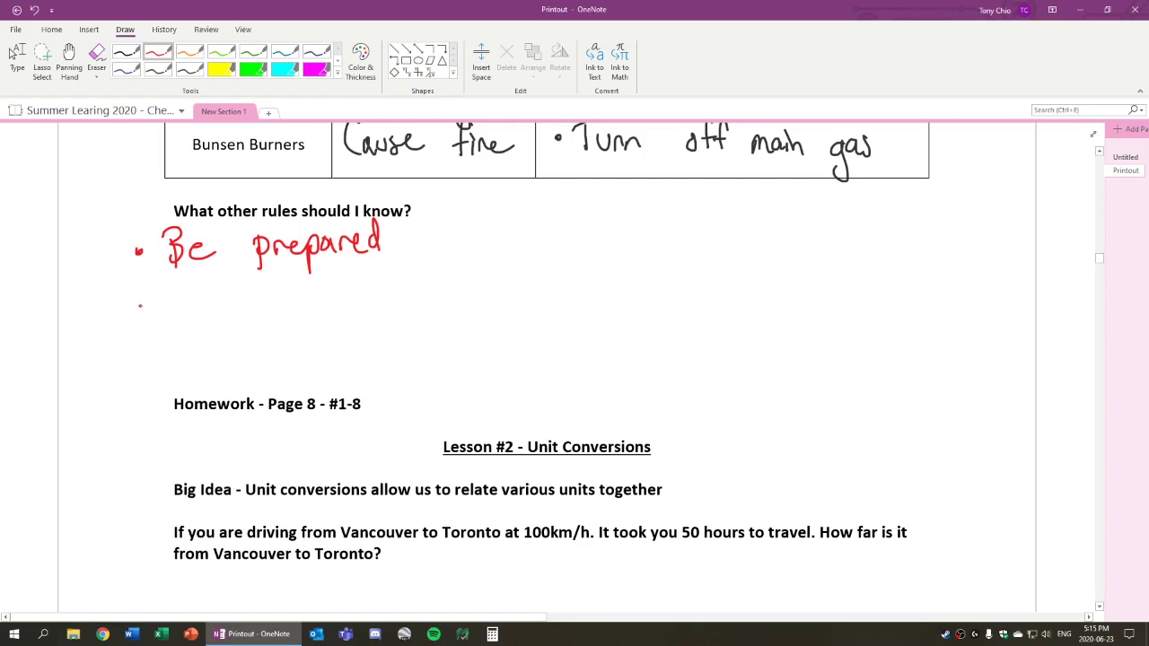
# Step: Add the second rule 'No fooling around' beneath it
pyautogui.moveTo(174, 284)
pyautogui.mouseDown()
pyautogui.moveTo(176, 310)
pyautogui.moveTo(200, 275)
pyautogui.mouseUp()
pyautogui.moveTo(211, 292)
pyautogui.mouseDown()
pyautogui.moveTo(205, 306)
pyautogui.moveTo(214, 293)
pyautogui.mouseUp()
pyautogui.moveTo(287, 273); pyautogui.dragTo(273, 311)
pyautogui.moveTo(264, 298); pyautogui.dragTo(295, 298)
pyautogui.moveTo(307, 298)
pyautogui.mouseDown()
pyautogui.moveTo(302, 315)
pyautogui.moveTo(308, 300)
pyautogui.mouseUp()
pyautogui.moveTo(316, 280); pyautogui.dragTo(323, 313)
pyautogui.moveTo(327, 312)
pyautogui.mouseDown()
pyautogui.moveTo(345, 312)
pyautogui.moveTo(336, 334)
pyautogui.moveTo(356, 307)
pyautogui.moveTo(417, 301)
pyautogui.mouseUp()
pyautogui.moveTo(420, 300); pyautogui.dragTo(478, 309)
pyautogui.moveTo(490, 270); pyautogui.dragTo(494, 311)
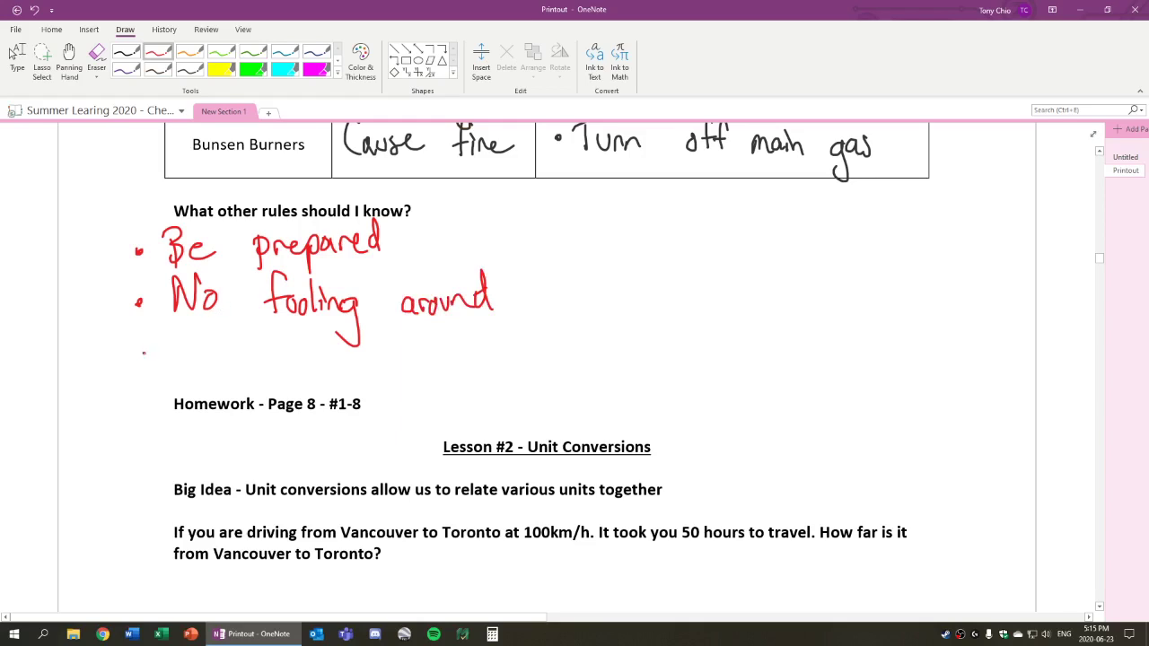
# Step: Add the third rule 'Tie long hair back'
pyautogui.moveTo(185, 335); pyautogui.dragTo(187, 361)
pyautogui.moveTo(170, 337)
pyautogui.mouseDown()
pyautogui.moveTo(194, 334)
pyautogui.moveTo(201, 363)
pyautogui.mouseUp()
pyautogui.moveTo(213, 353); pyautogui.dragTo(232, 359)
pyautogui.moveTo(275, 327); pyautogui.dragTo(282, 354)
pyautogui.moveTo(289, 345); pyautogui.dragTo(312, 356)
pyautogui.moveTo(320, 347); pyautogui.dragTo(309, 382)
pyautogui.moveTo(345, 317)
pyautogui.mouseDown()
pyautogui.moveTo(348, 360)
pyautogui.moveTo(370, 341)
pyautogui.mouseUp()
pyautogui.moveTo(372, 349); pyautogui.dragTo(377, 357)
pyautogui.moveTo(384, 354)
pyautogui.mouseDown()
pyautogui.moveTo(395, 345)
pyautogui.moveTo(470, 357)
pyautogui.mouseUp()
pyautogui.moveTo(476, 321)
pyautogui.mouseDown()
pyautogui.moveTo(475, 358)
pyautogui.moveTo(496, 359)
pyautogui.mouseUp()
# Step: Start a second column with the rule 'Wear closed toe shoes'
pyautogui.moveTo(635, 246)
pyautogui.mouseDown()
pyautogui.moveTo(666, 267)
pyautogui.moveTo(682, 246)
pyautogui.mouseUp()
pyautogui.moveTo(684, 259); pyautogui.dragTo(792, 264)
pyautogui.moveTo(801, 248); pyautogui.dragTo(809, 264)
pyautogui.moveTo(823, 257); pyautogui.dragTo(835, 260)
pyautogui.moveTo(847, 227); pyautogui.dragTo(847, 261)
pyautogui.moveTo(889, 228); pyautogui.dragTo(891, 264)
pyautogui.moveTo(880, 249)
pyautogui.mouseDown()
pyautogui.moveTo(902, 248)
pyautogui.moveTo(907, 264)
pyautogui.mouseUp()
pyautogui.moveTo(913, 255); pyautogui.dragTo(927, 262)
pyautogui.moveTo(967, 244); pyautogui.dragTo(954, 260)
pyautogui.moveTo(974, 228); pyautogui.dragTo(988, 262)
pyautogui.moveTo(996, 255); pyautogui.dragTo(1008, 261)
pyautogui.moveTo(1014, 244); pyautogui.dragTo(1010, 262)
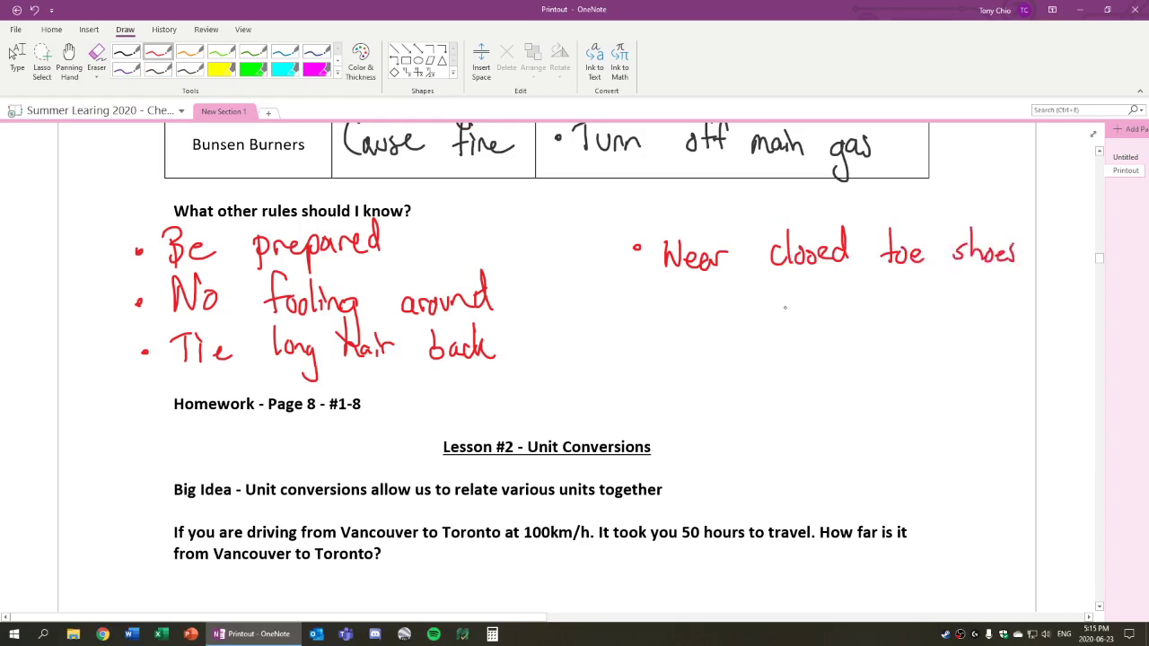
# Step: Add the bulleted rule 'Remove dangling clothing' below it and return to typing mode
pyautogui.moveTo(641, 306); pyautogui.dragTo(664, 336)
pyautogui.moveTo(659, 297); pyautogui.dragTo(693, 330)
pyautogui.moveTo(697, 329); pyautogui.dragTo(747, 329)
pyautogui.moveTo(751, 323); pyautogui.dragTo(823, 332)
pyautogui.moveTo(826, 321); pyautogui.dragTo(848, 327)
pyautogui.moveTo(852, 322); pyautogui.dragTo(841, 357)
pyautogui.moveTo(855, 302); pyautogui.dragTo(861, 331)
pyautogui.click(866, 311)
pyautogui.moveTo(864, 320); pyautogui.dragTo(880, 332)
pyautogui.moveTo(892, 321); pyautogui.dragTo(885, 354)
pyautogui.moveTo(940, 318)
pyautogui.mouseDown()
pyautogui.moveTo(928, 327)
pyautogui.moveTo(941, 333)
pyautogui.mouseUp()
pyautogui.moveTo(946, 294); pyautogui.dragTo(948, 323)
pyautogui.moveTo(963, 313)
pyautogui.mouseDown()
pyautogui.moveTo(959, 327)
pyautogui.moveTo(976, 331)
pyautogui.mouseUp()
pyautogui.moveTo(980, 300); pyautogui.dragTo(993, 331)
pyautogui.moveTo(995, 319); pyautogui.dragTo(1015, 332)
pyautogui.moveTo(1017, 321); pyautogui.dragTo(1022, 359)
pyautogui.click(14, 55)
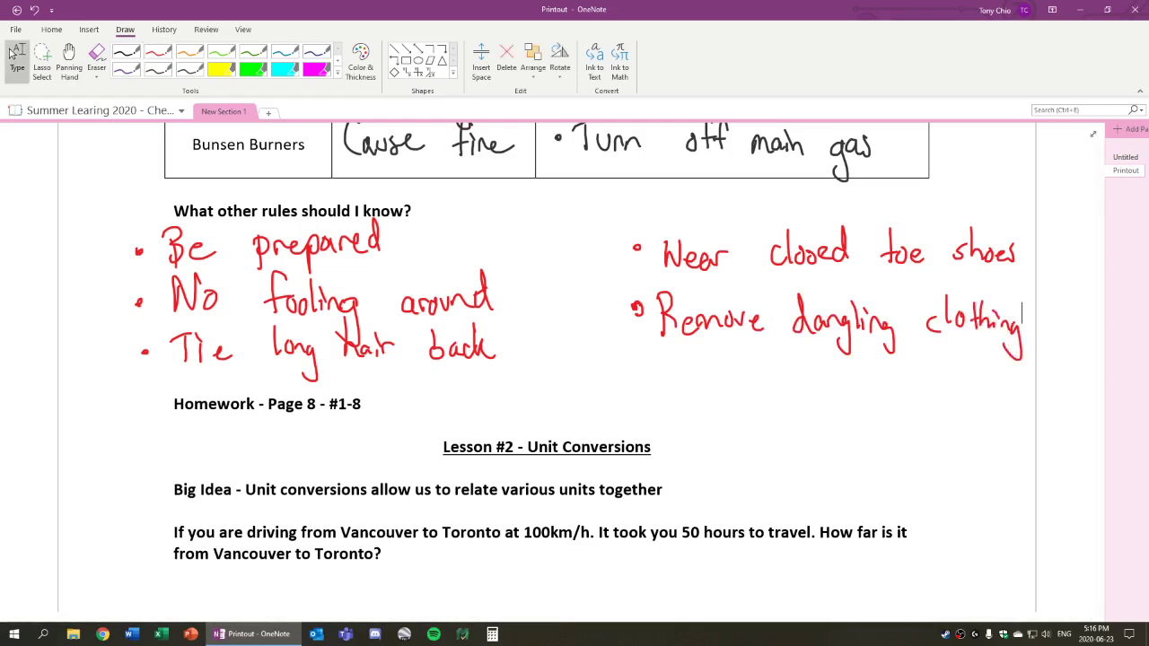